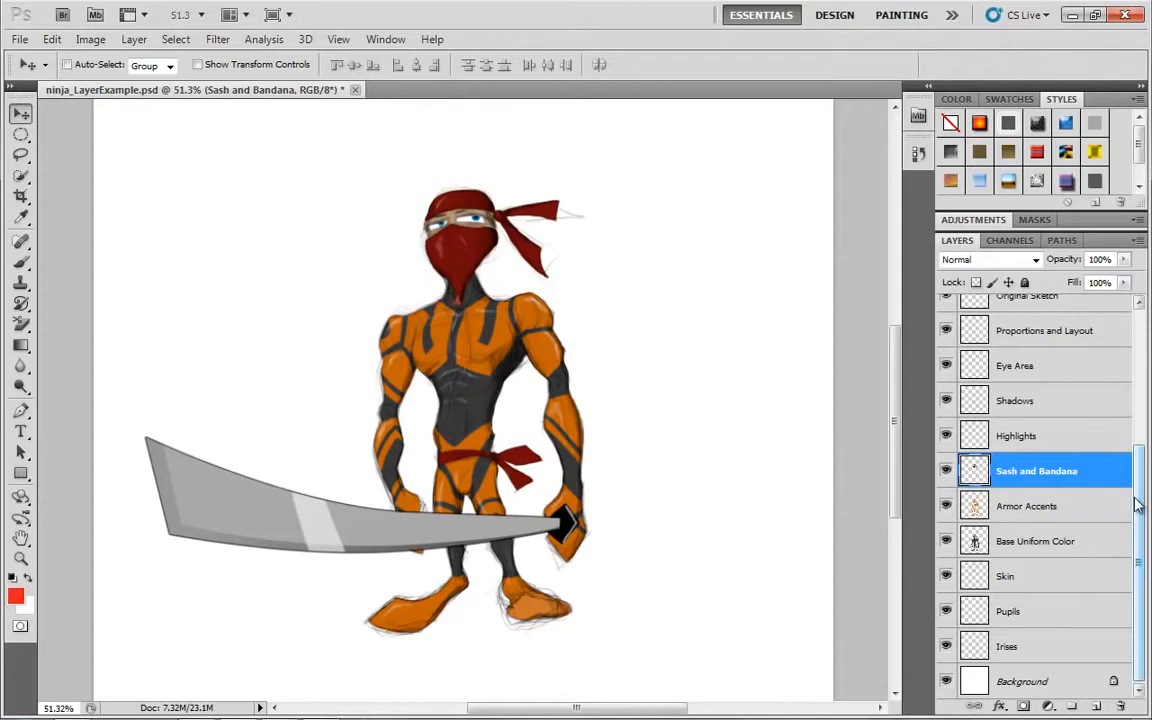
Step: Hide the sword layers: Blade Shine, Blade side, Blade Edge, Crossguard Highlight and Crossguard Color
drag(1137, 553, 1142, 372)
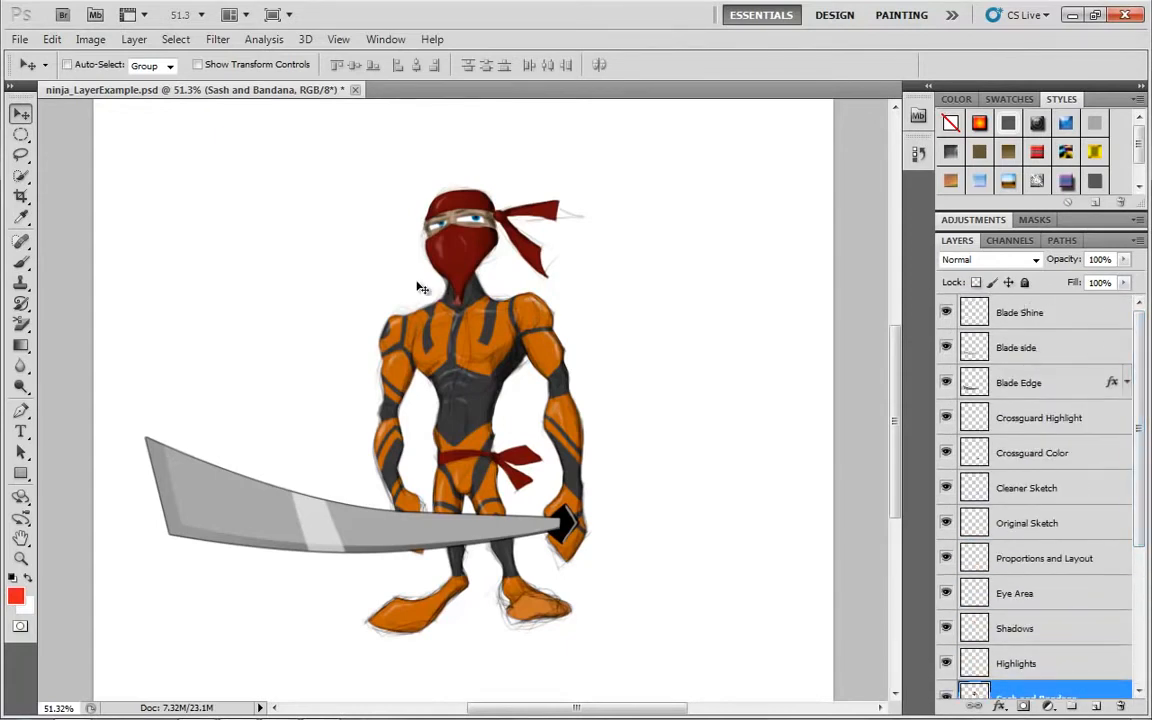
click(946, 313)
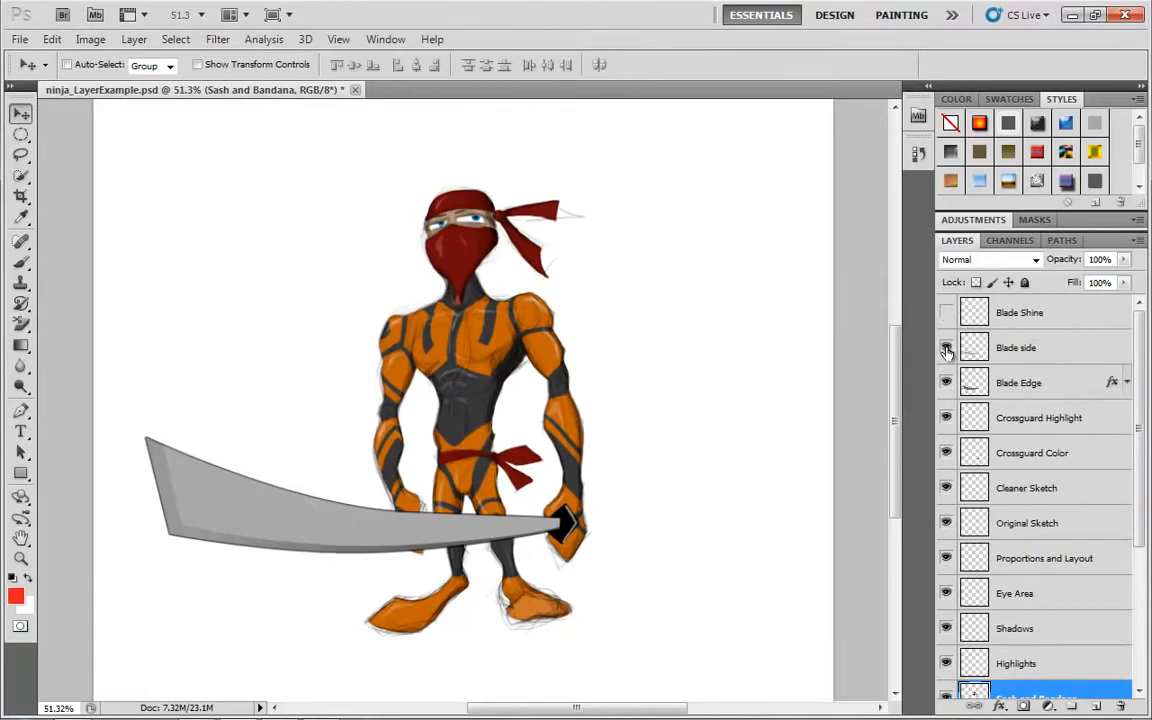
click(946, 348)
click(946, 383)
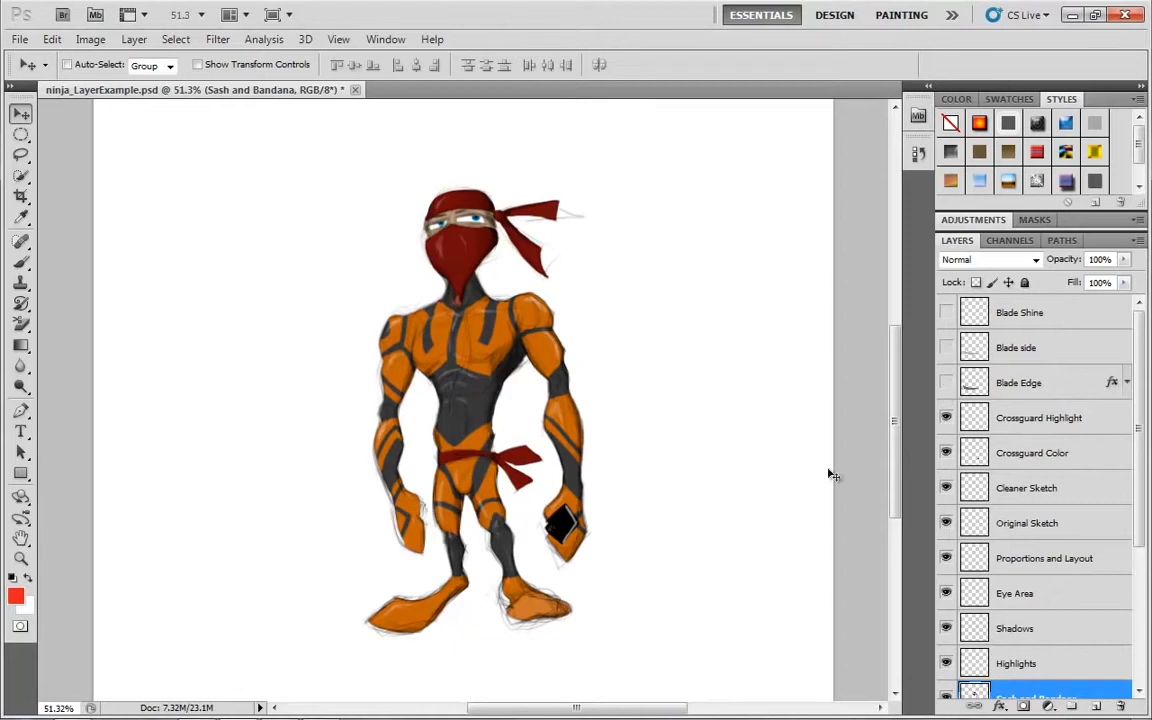
click(946, 418)
click(946, 453)
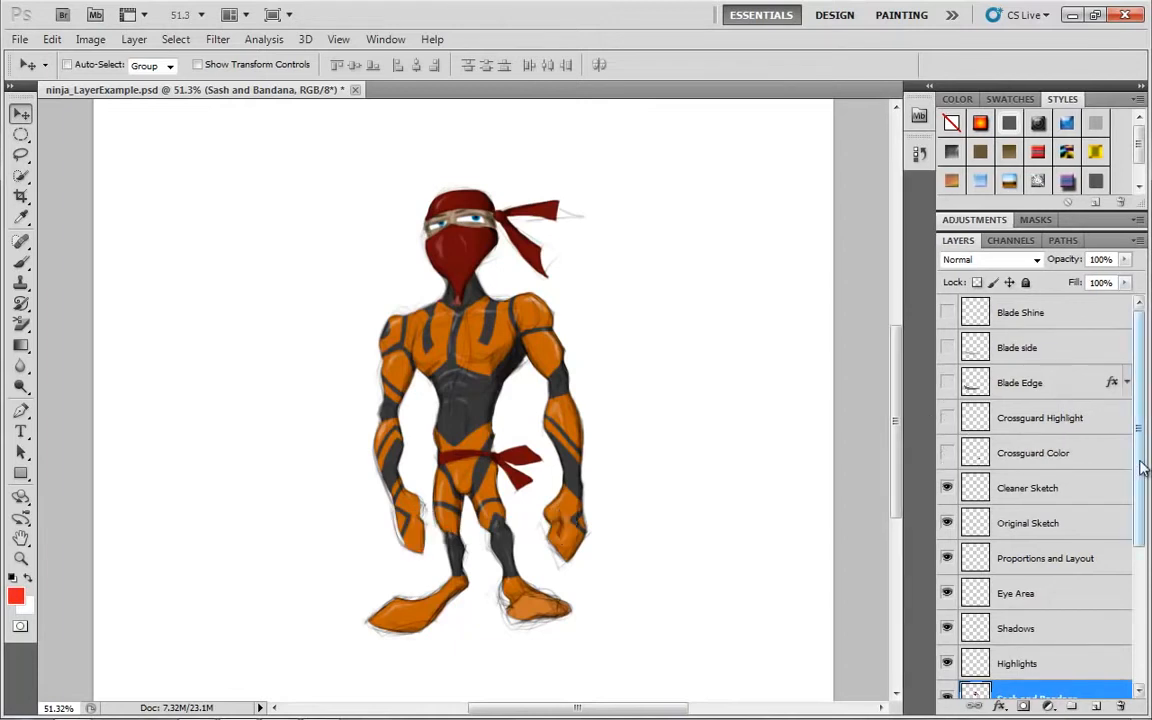
Step: Hide the Cleaner Sketch, Original Sketch, Proportions and Layout, Eye Area, Shadows and Highlights layers
scroll(1139, 471, down, 3)
drag(948, 383, 952, 456)
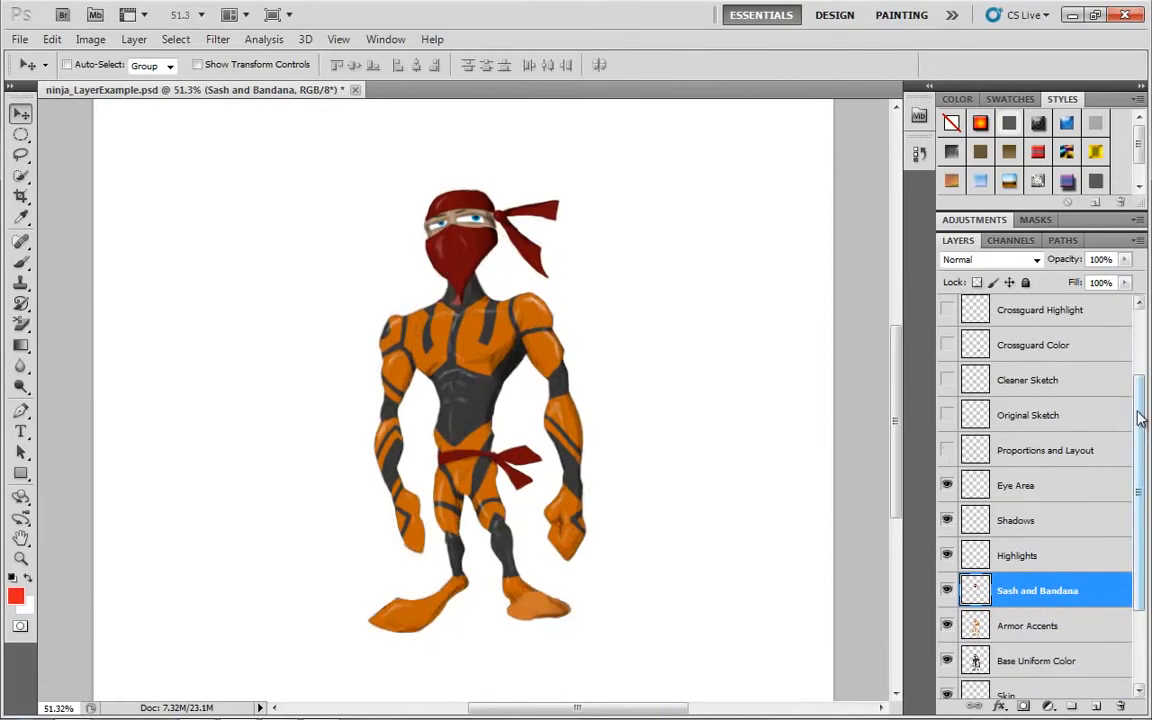
scroll(1134, 462, down, 2)
scroll(1134, 462, down, 1)
click(947, 365)
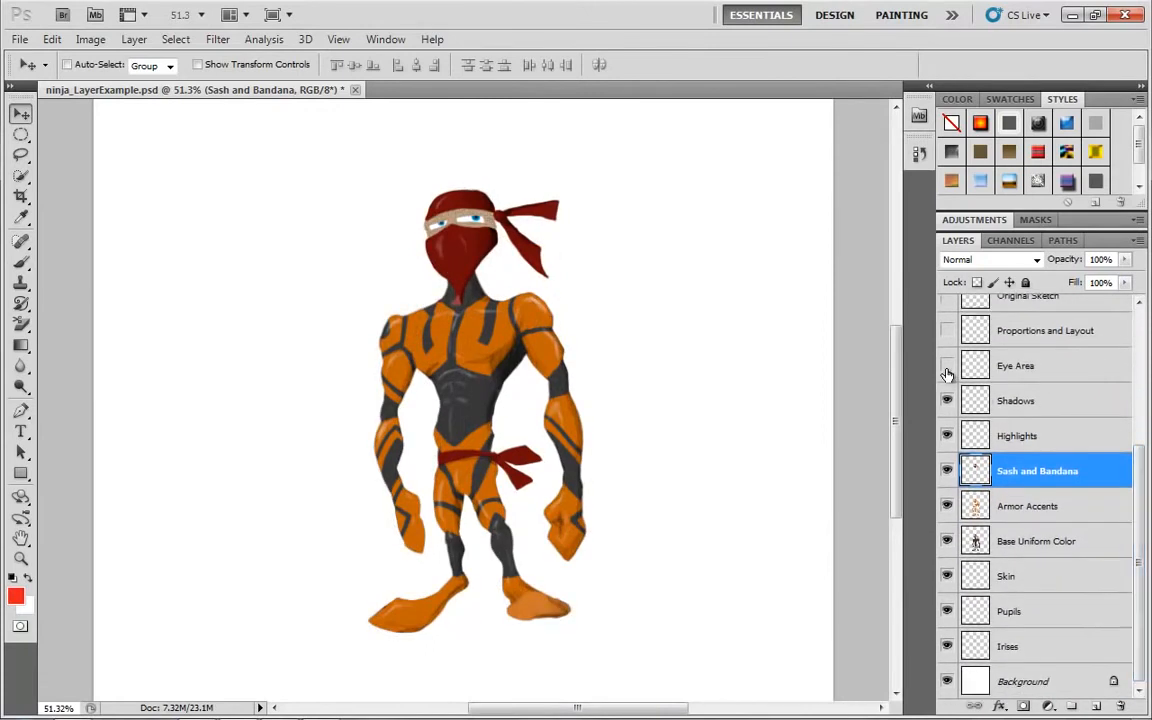
click(947, 401)
click(947, 436)
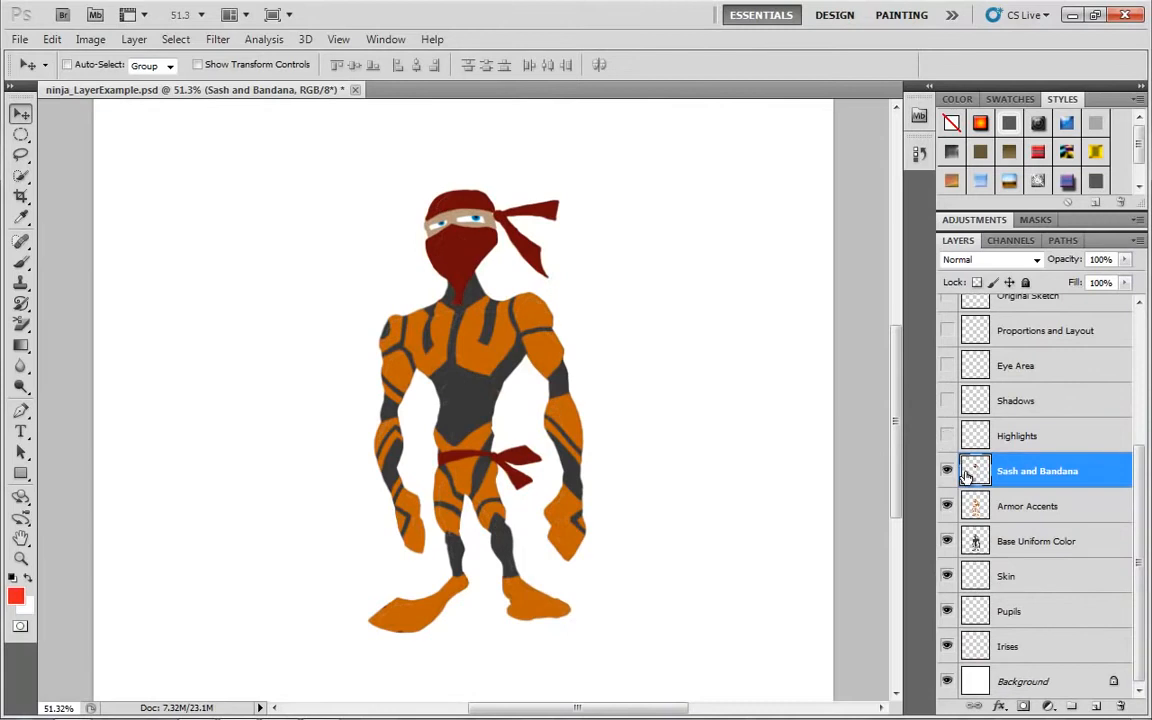
Step: Hide the Sash and Bandana, Armor Accents, Base Uniform Color, Skin, Pupils and Irises layers, keeping only the Background visible
click(947, 471)
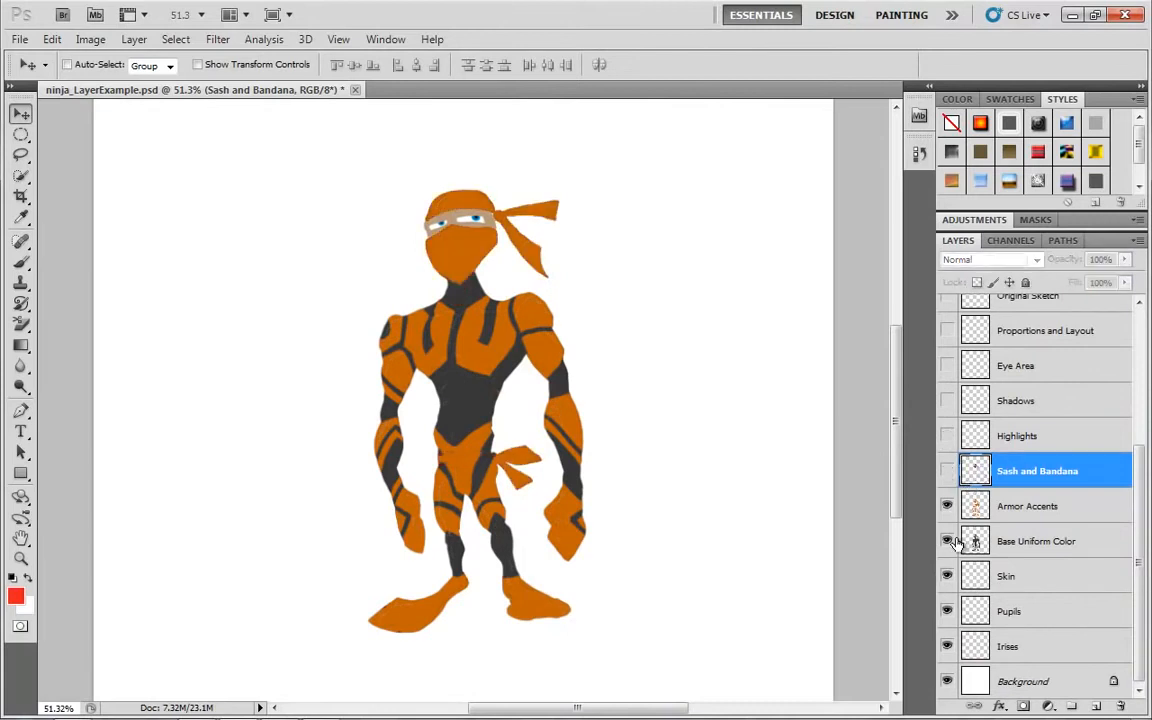
click(947, 507)
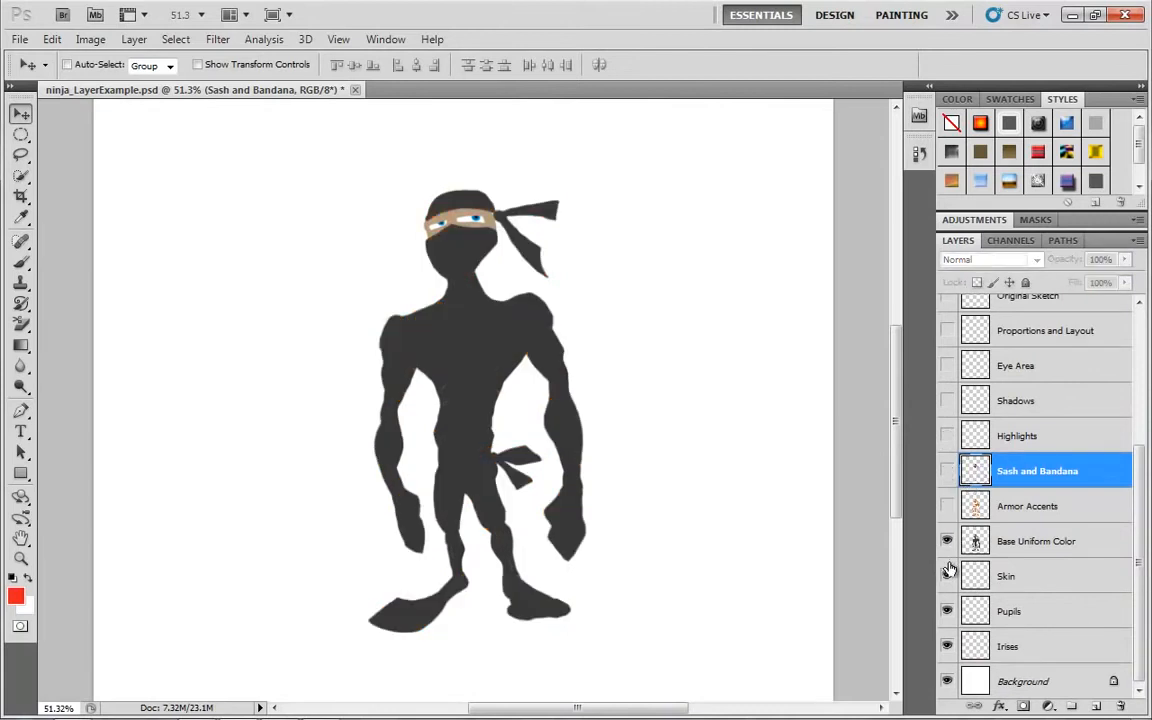
click(947, 541)
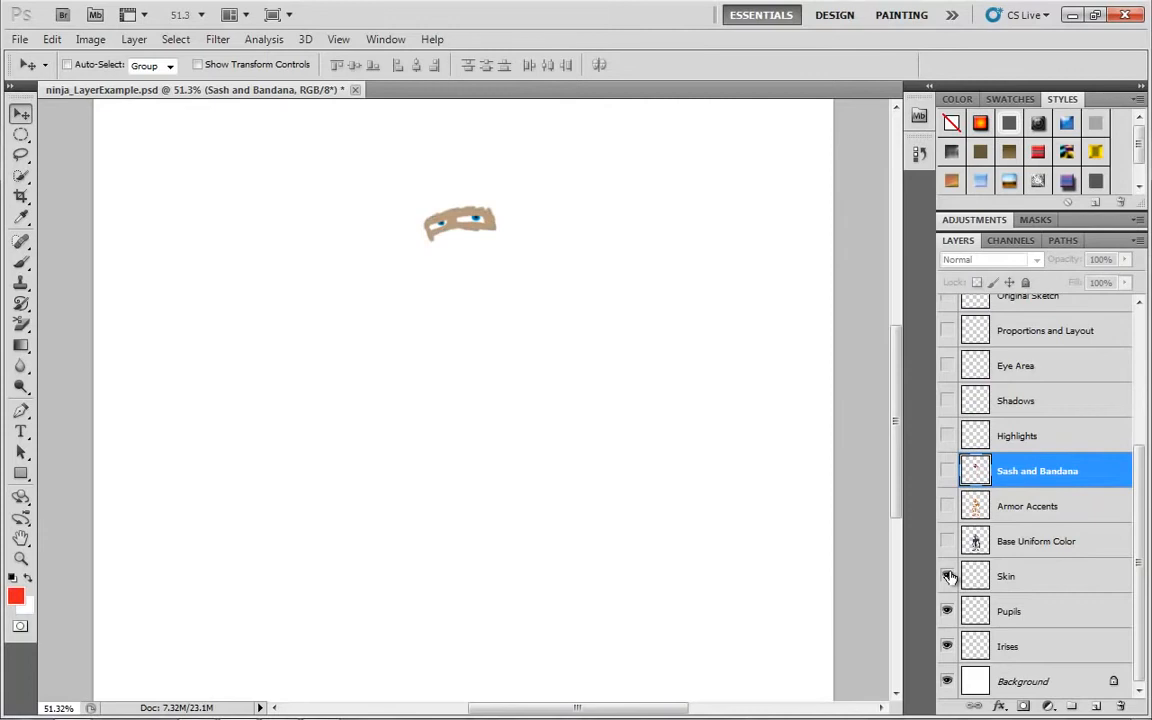
click(947, 576)
click(947, 611)
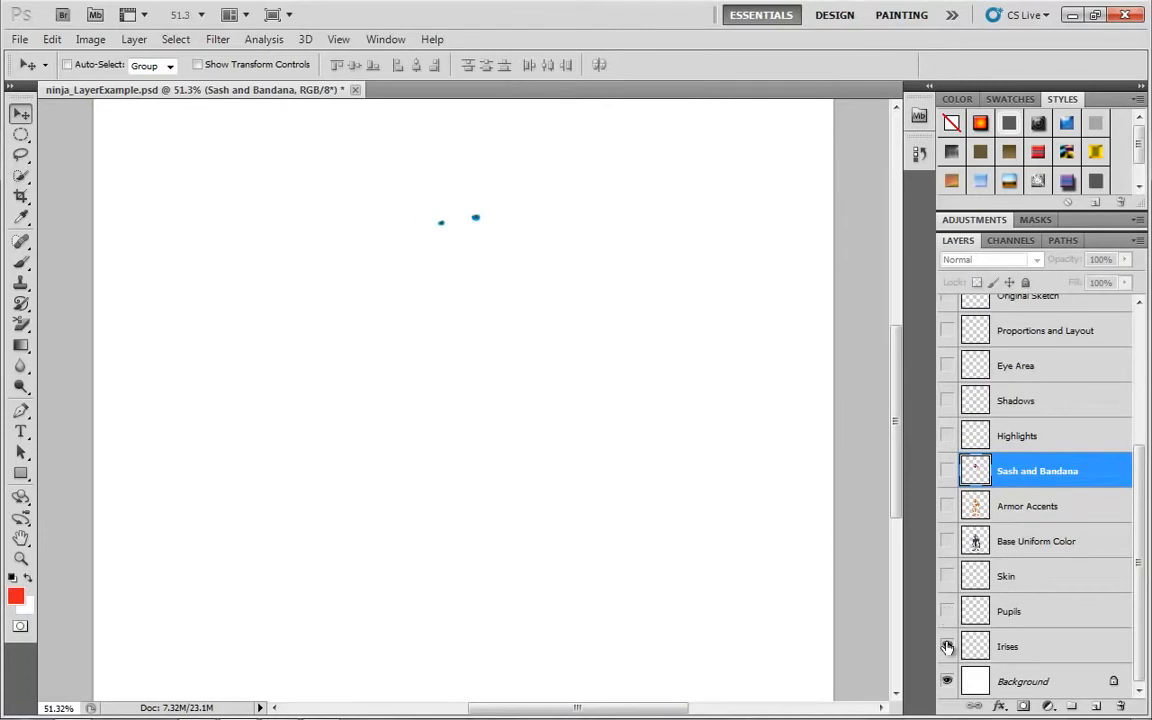
click(947, 647)
Step: Make the Proportions and Layout layer visible and select it
drag(1139, 540, 1143, 482)
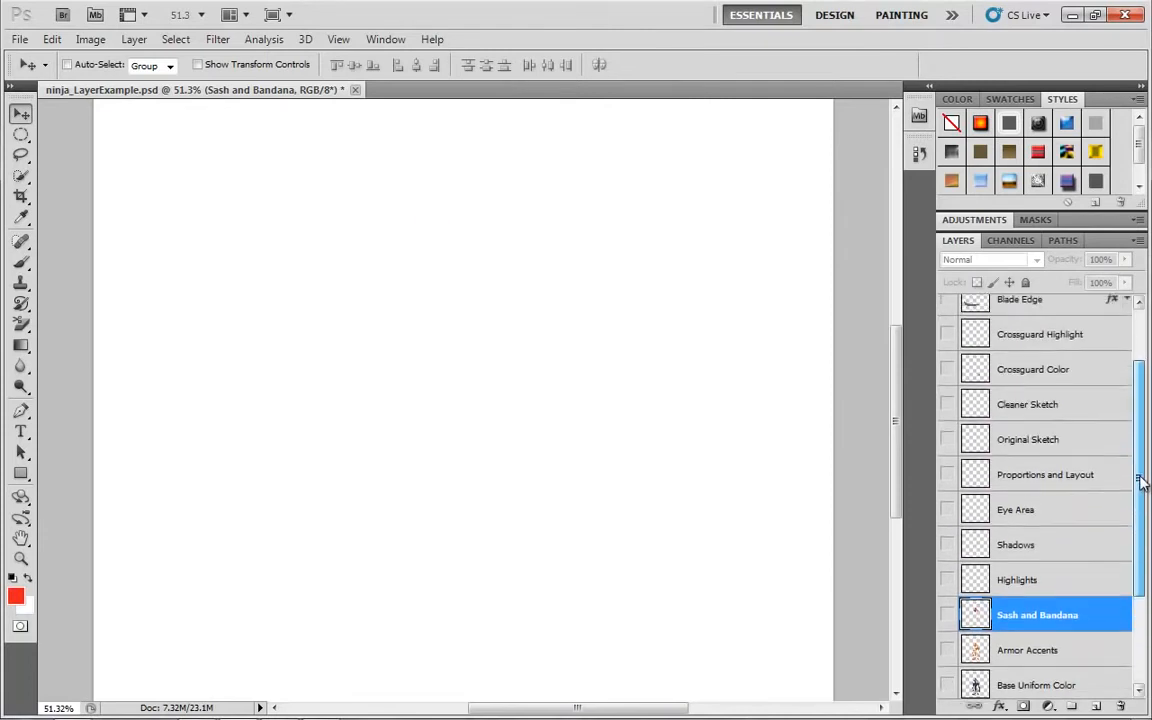
click(947, 476)
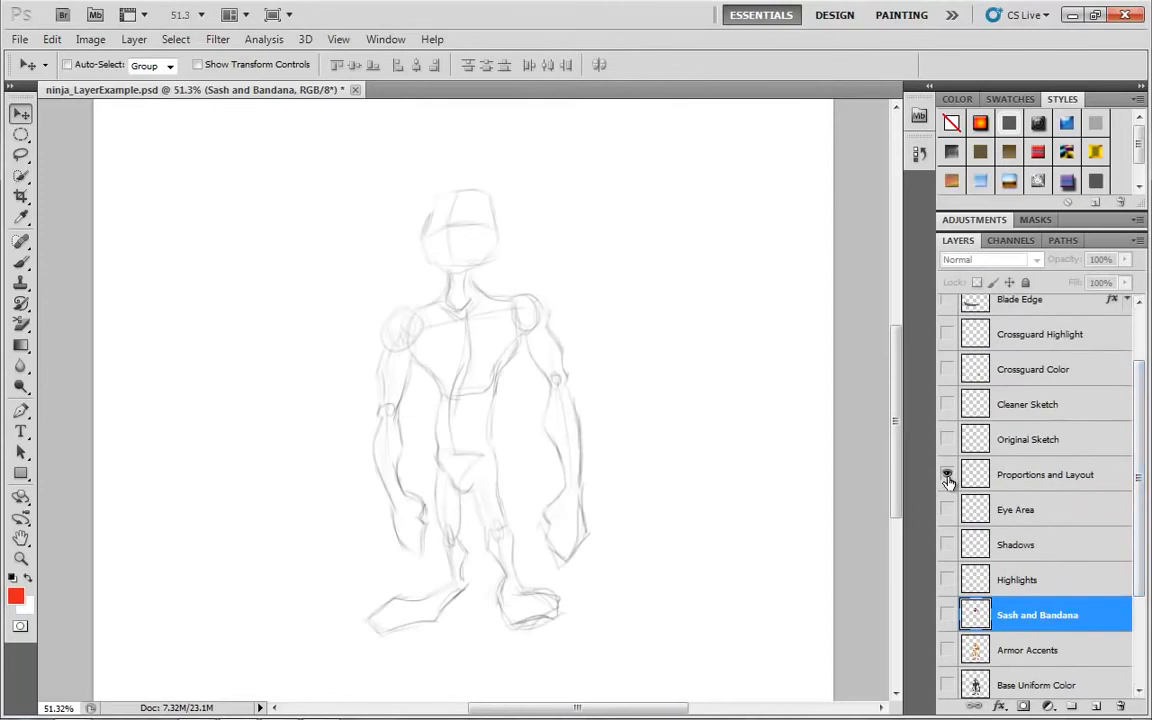
click(958, 474)
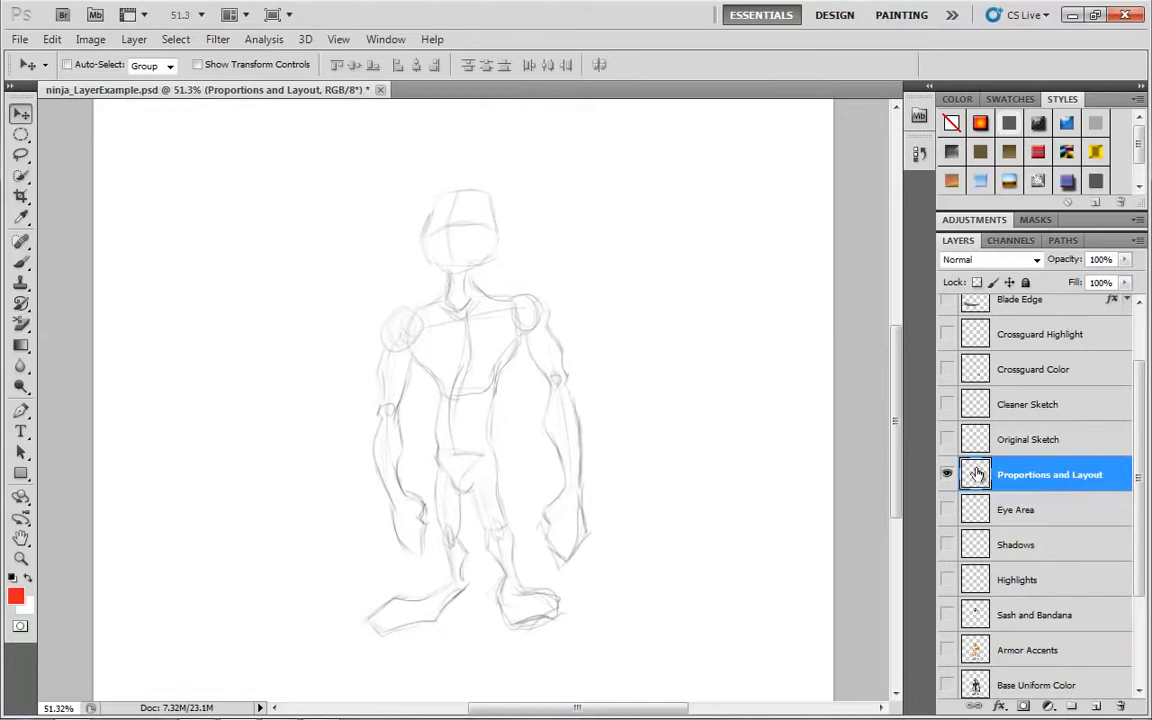
Step: Duplicate the Proportions and Layout layer twice to darken its lines, and delete both copies again
drag(977, 475, 985, 464)
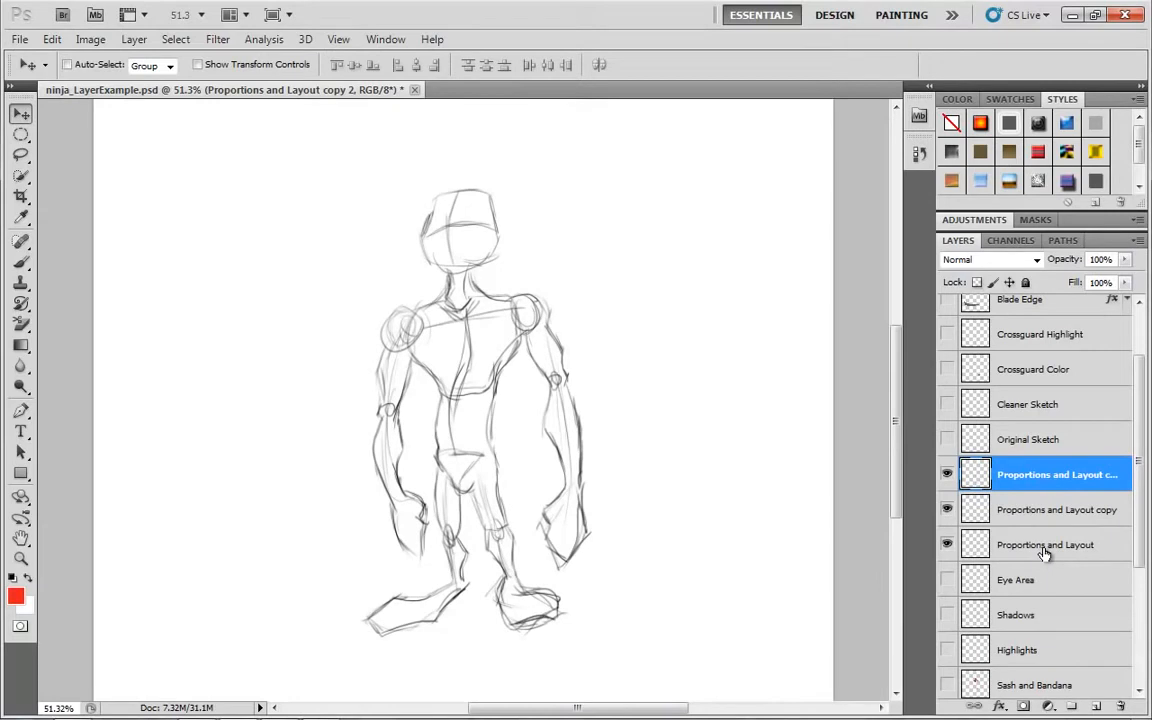
key(Delete)
key(Delete)
click(1070, 478)
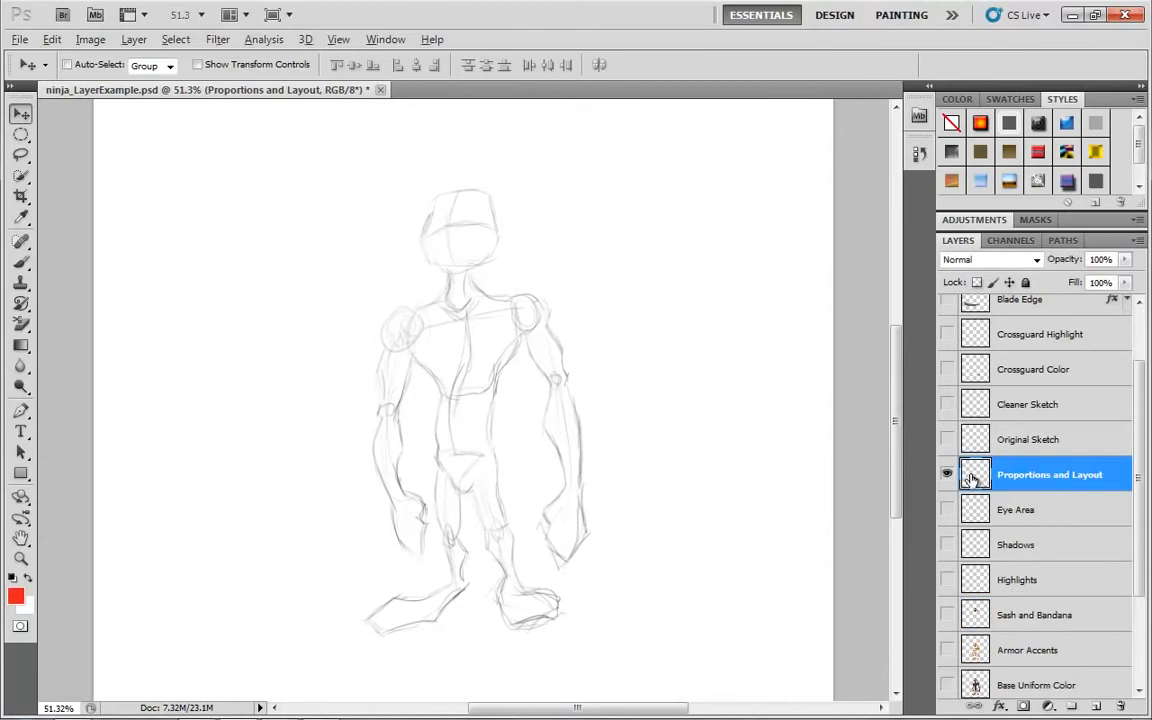
Step: Duplicate the Proportions and Layout layer twice and merge the original and both copies into one layer
mouse_move(977, 479)
mouse_down()
mouse_move(977, 457)
mouse_move(972, 470)
mouse_move(948, 458)
mouse_up()
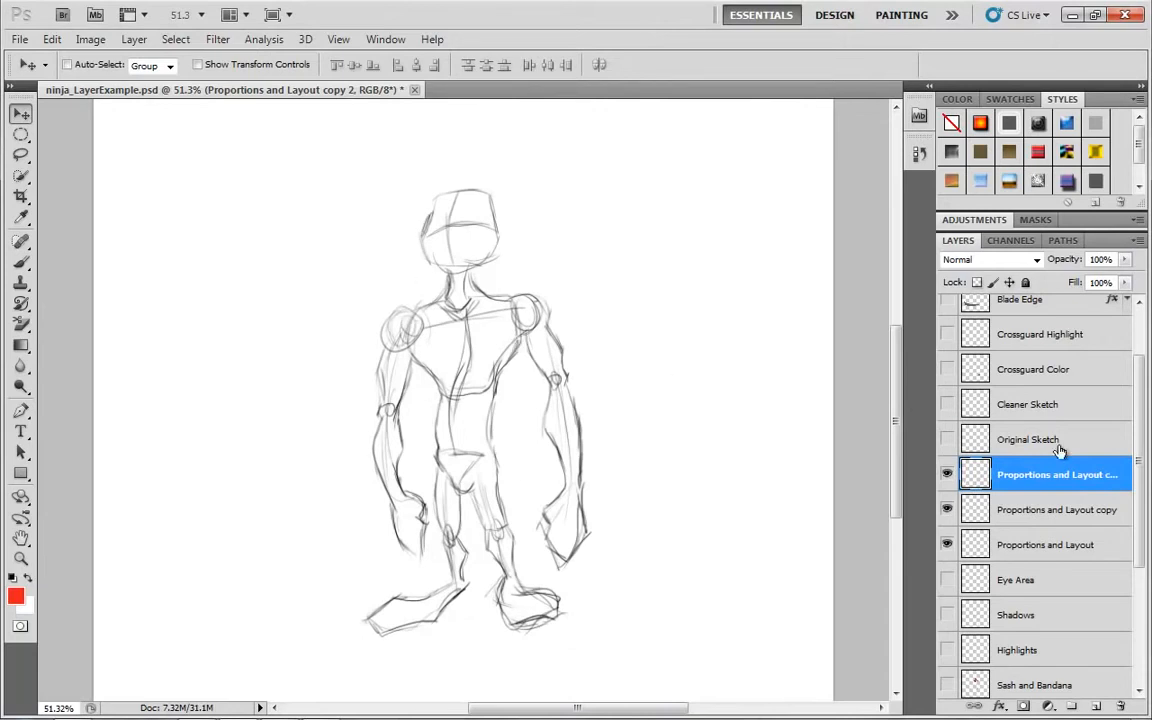
shift+click(1050, 545)
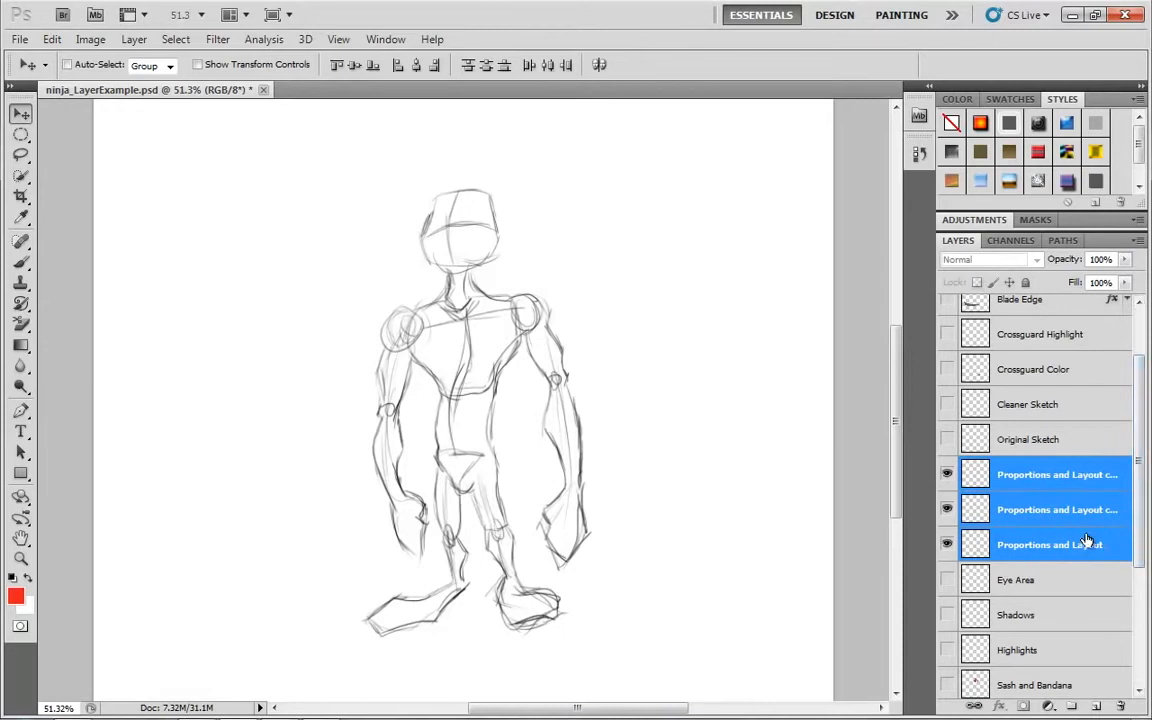
key(ctrl+e)
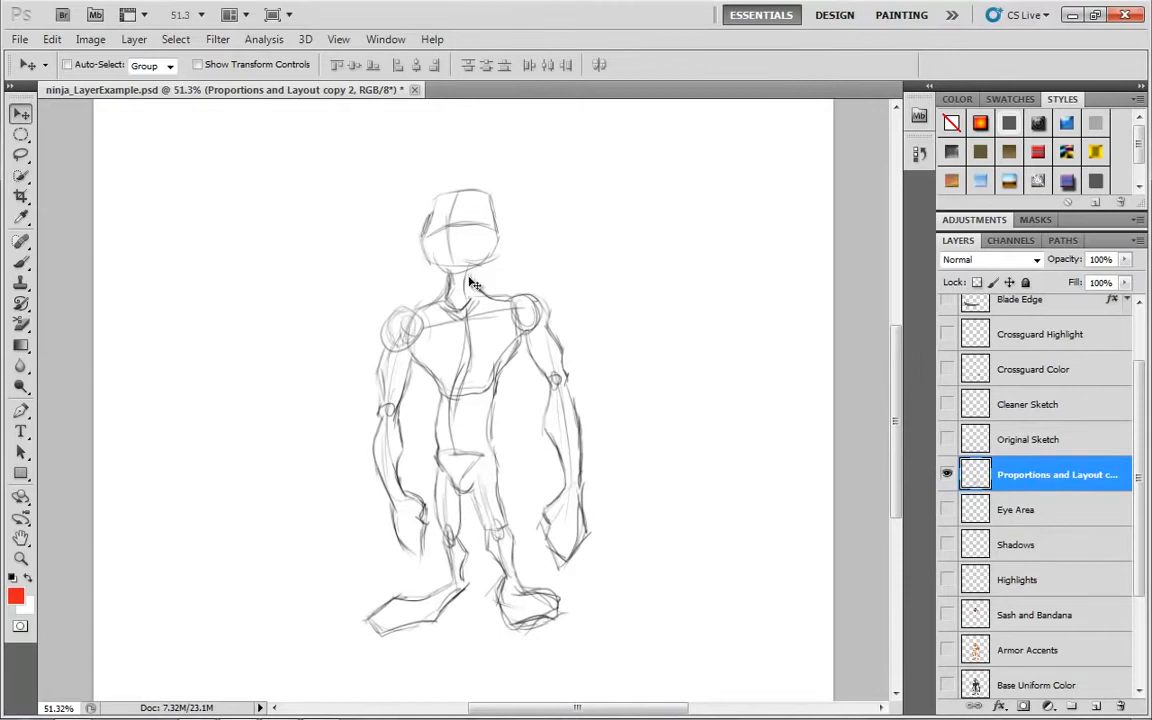
Step: Show the Original Sketch layer, compare it with the merged Proportions and Layout layer, and leave the merged layer hidden
click(947, 474)
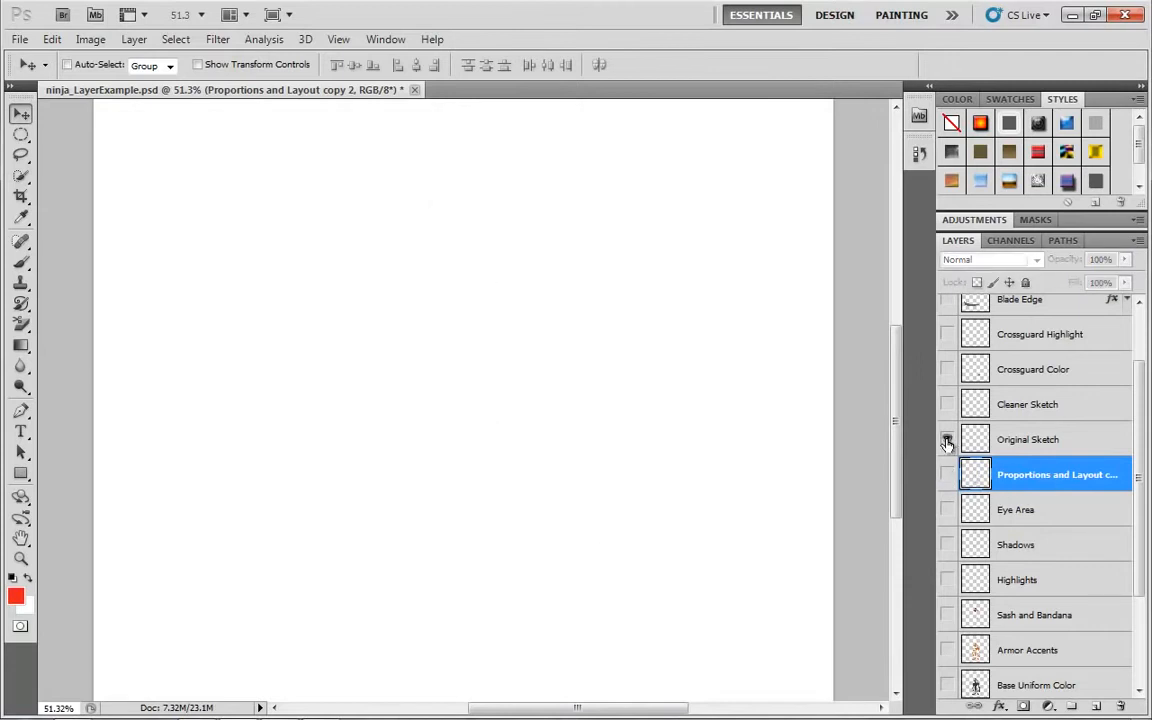
click(947, 439)
click(947, 474)
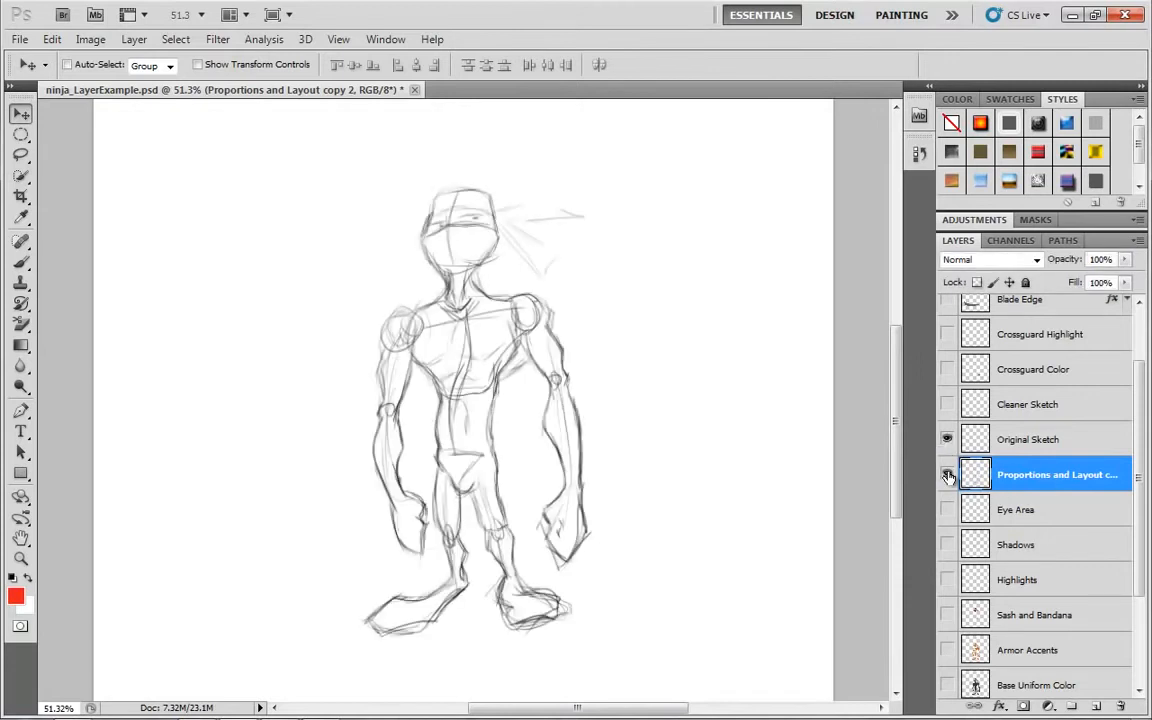
click(947, 475)
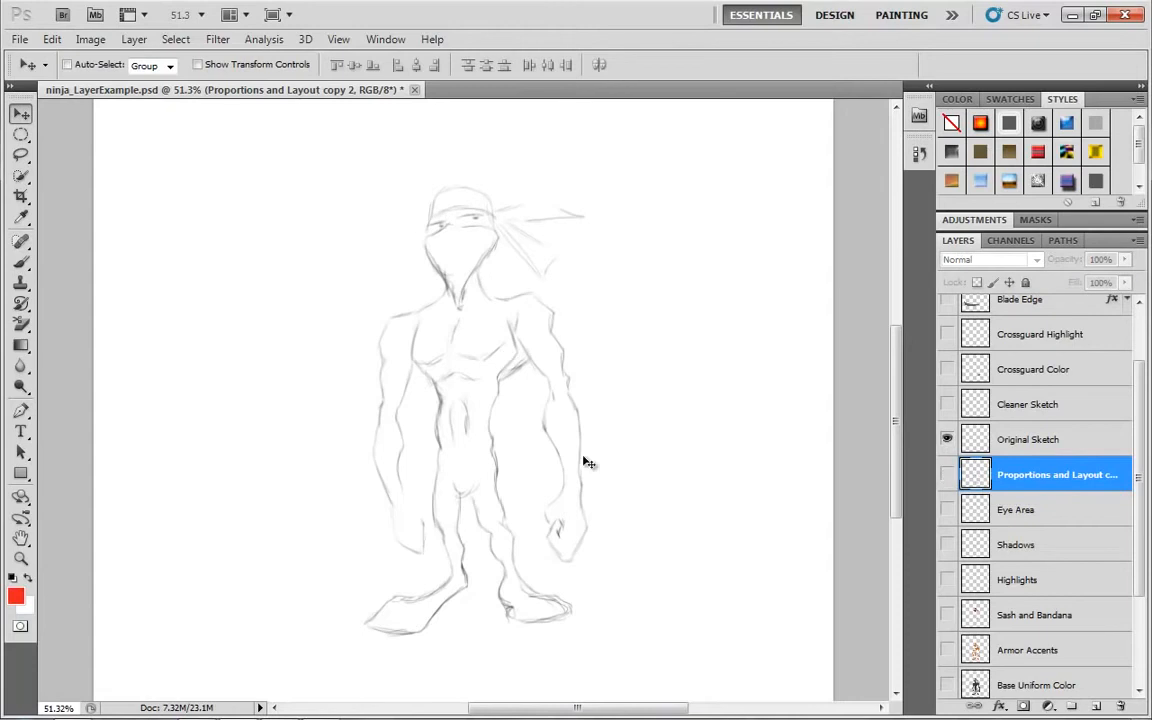
Step: Show the Cleaner Sketch layer, compare it with Original Sketch, leave Original Sketch hidden, and select Cleaner Sketch
click(947, 404)
click(947, 439)
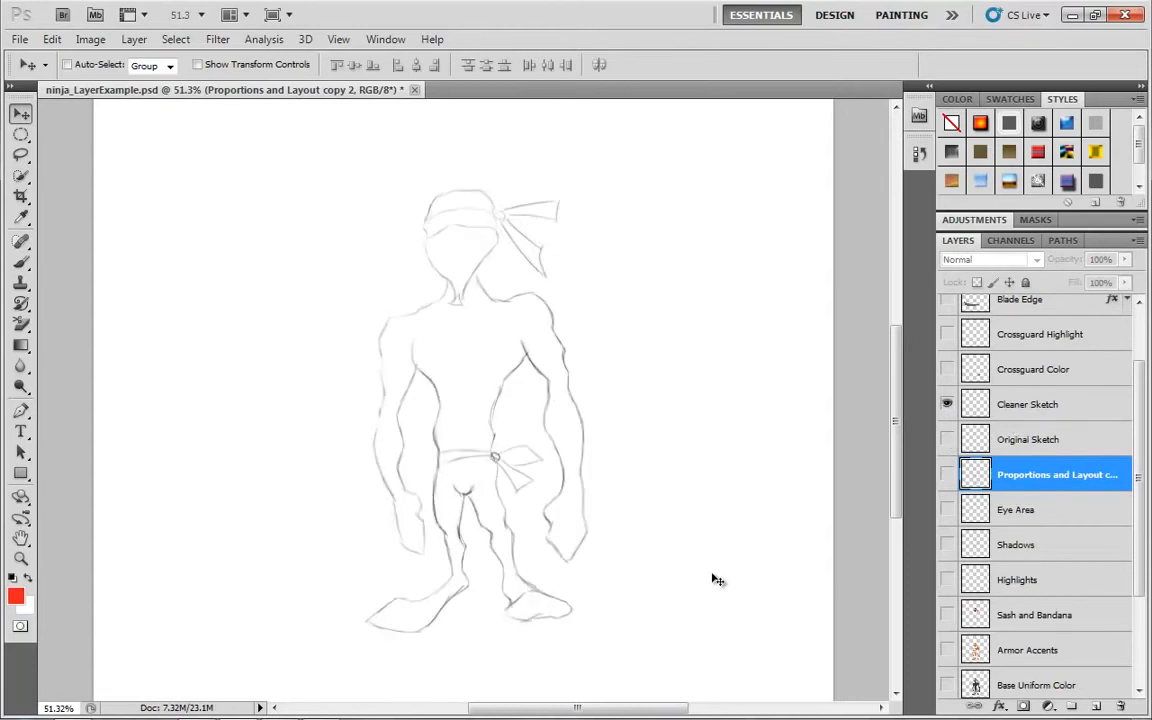
click(947, 439)
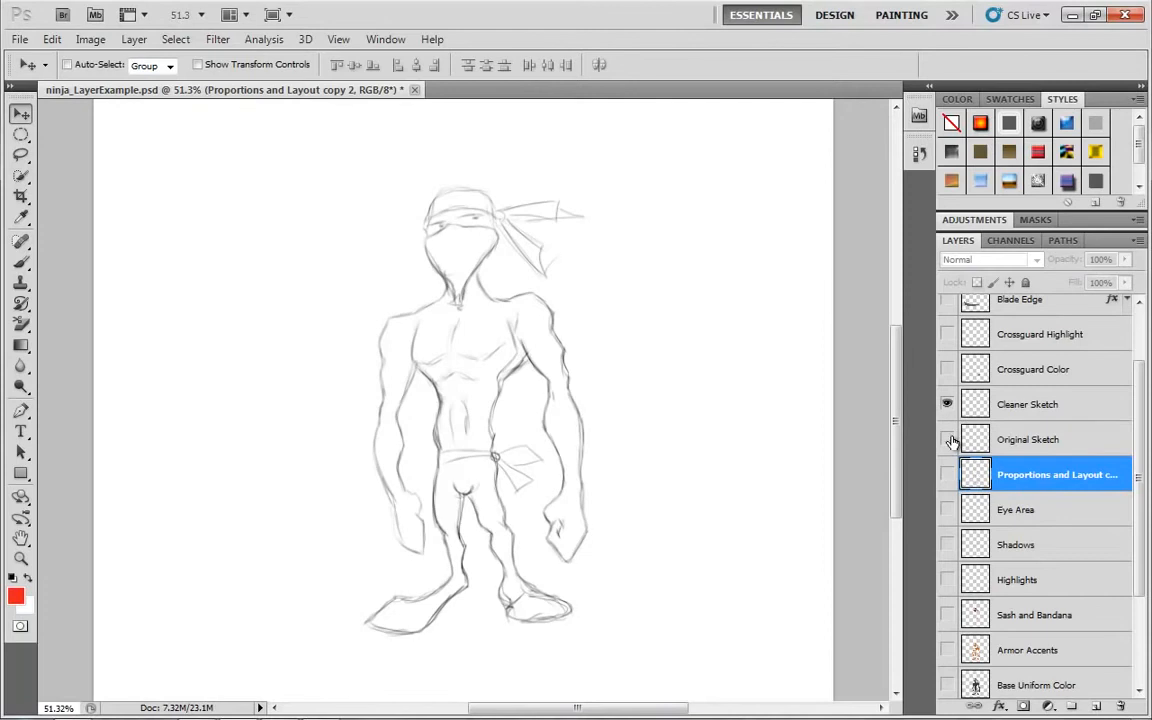
click(948, 440)
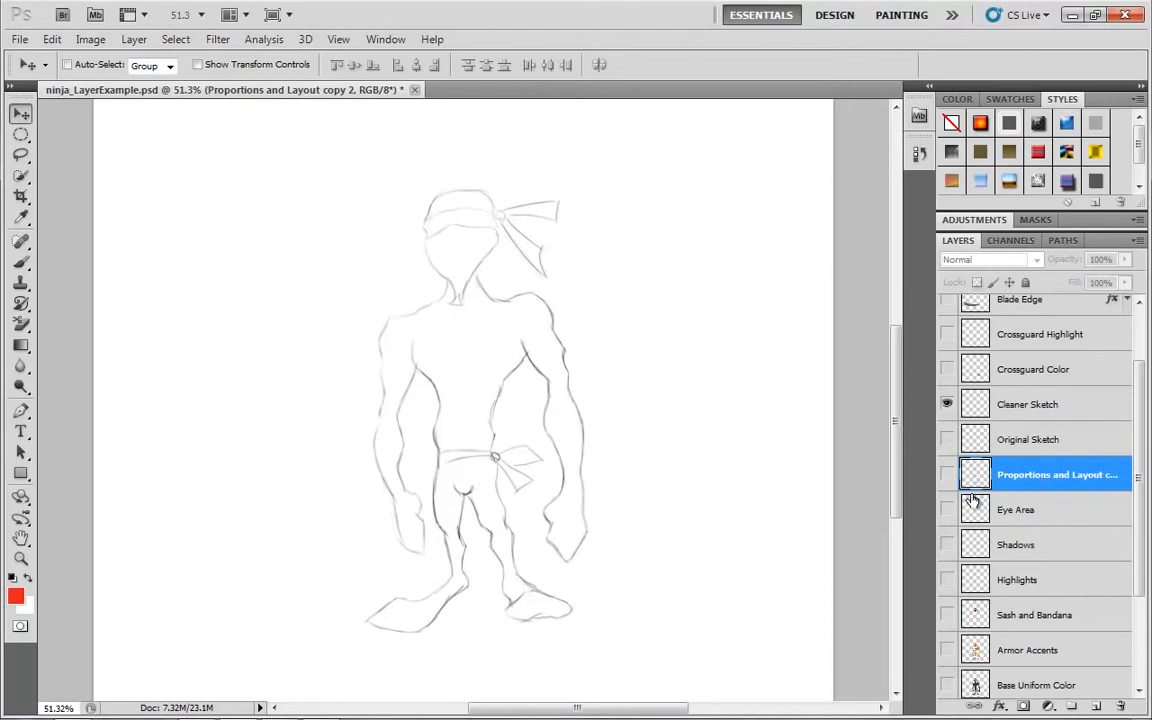
click(1045, 410)
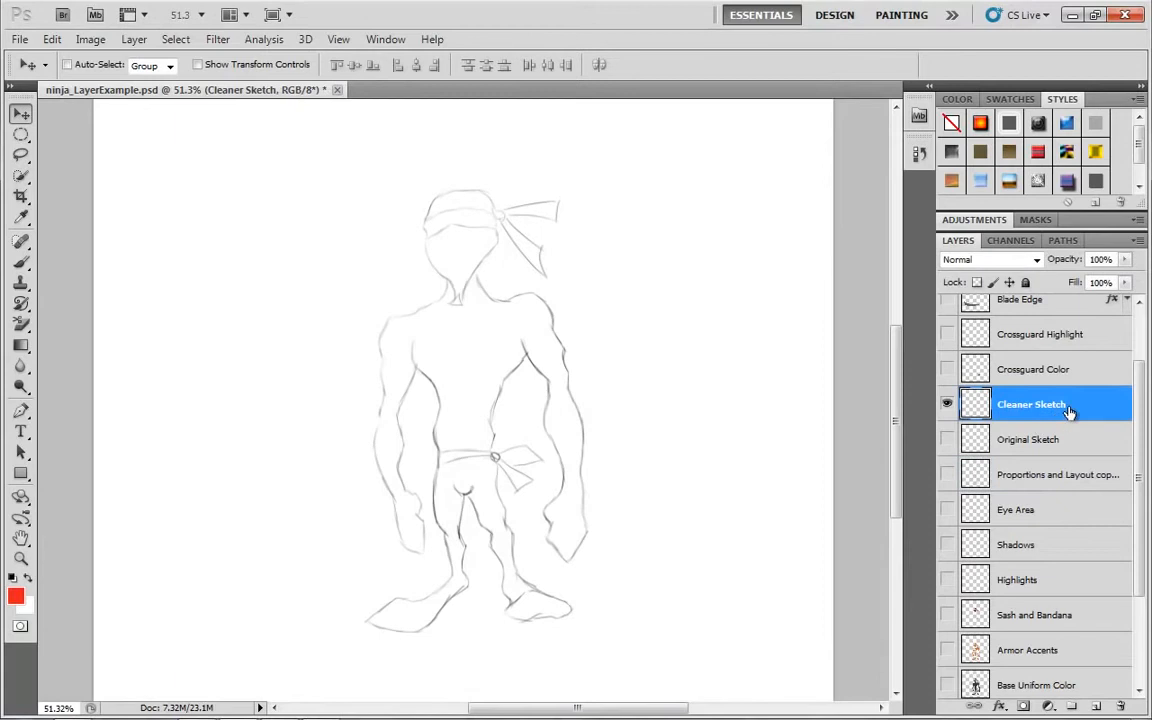
Step: Show the Base Uniform Color, Armor Accents and Sash and Bandana layers, briefly viewing the accents without the base color
drag(1139, 405, 1138, 575)
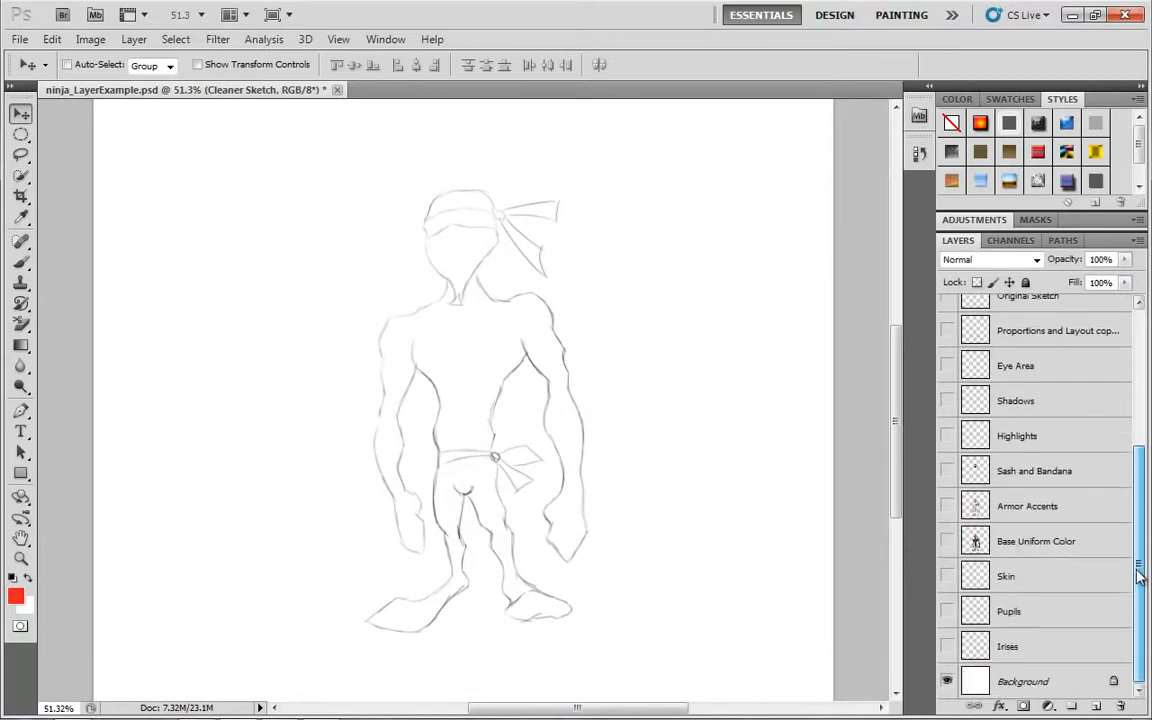
click(947, 541)
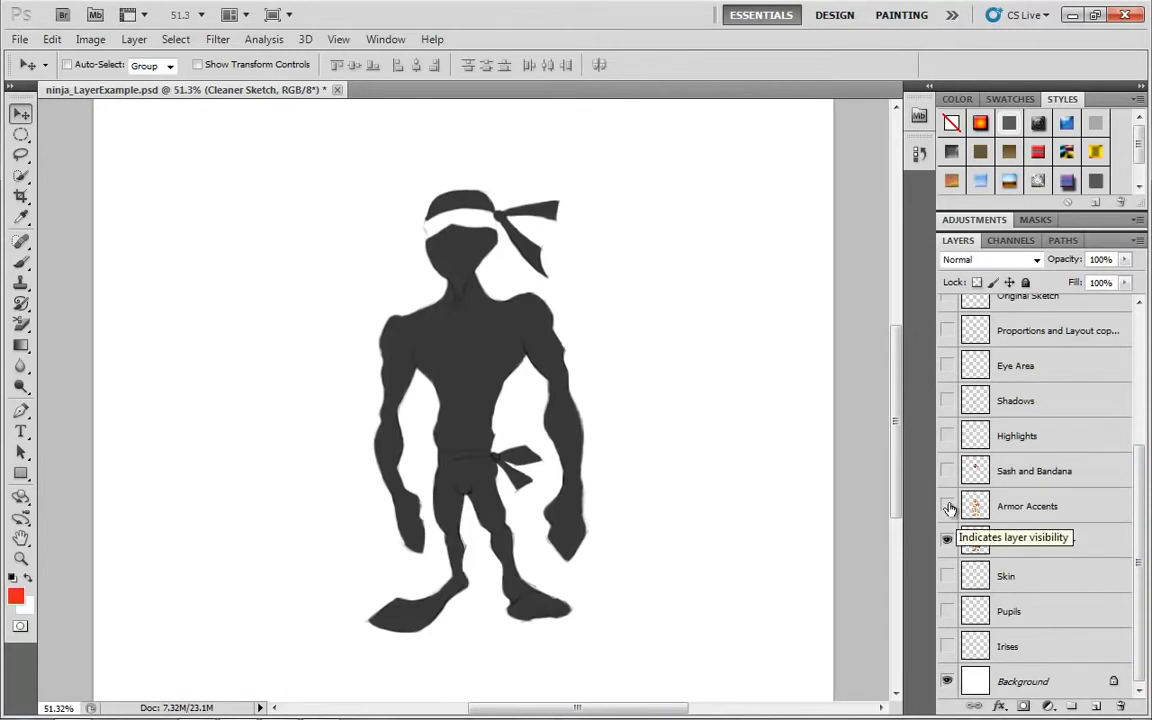
click(947, 506)
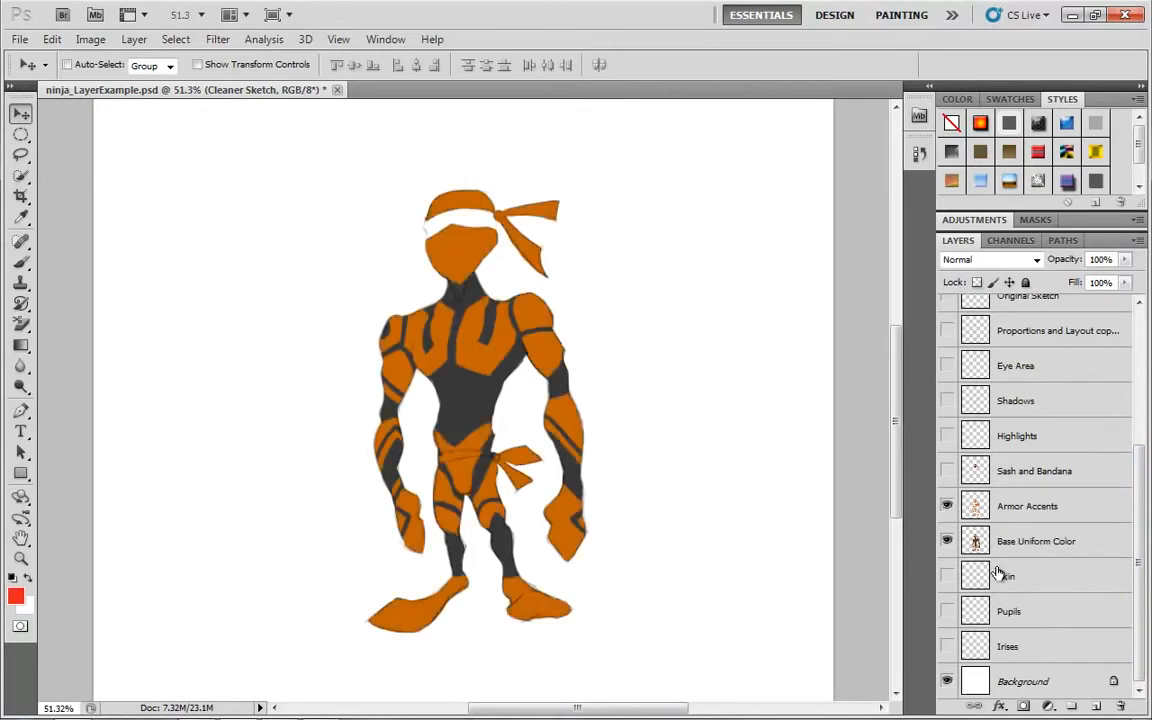
click(947, 541)
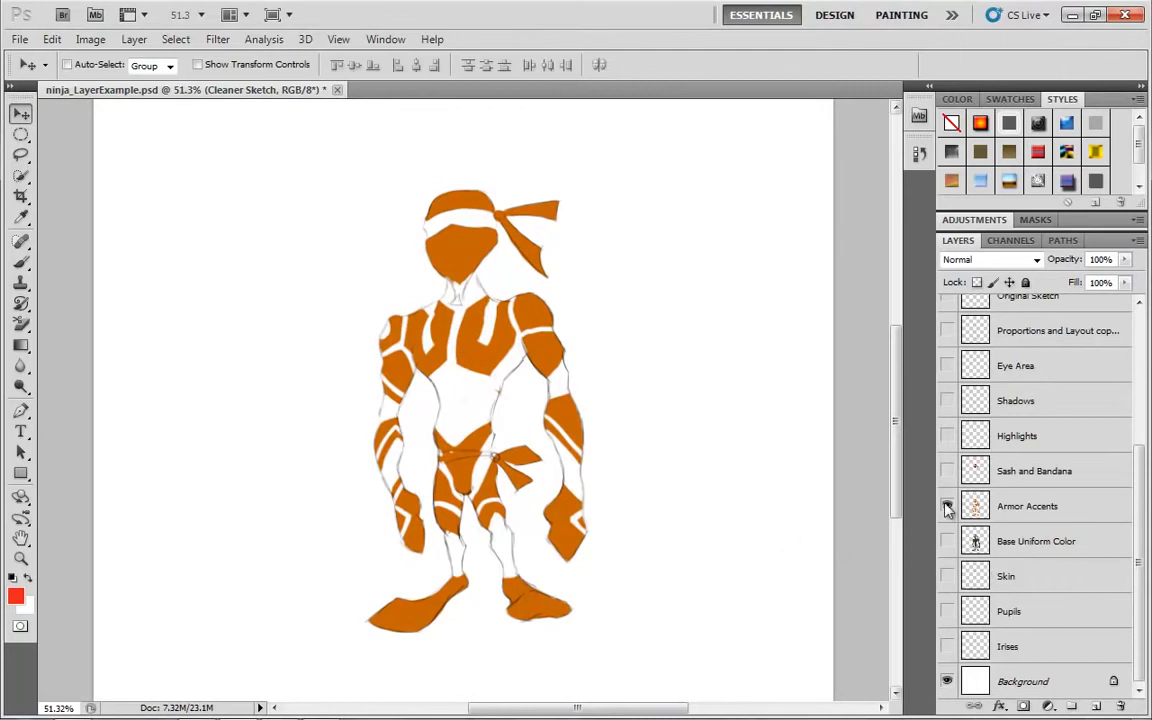
click(947, 541)
click(947, 471)
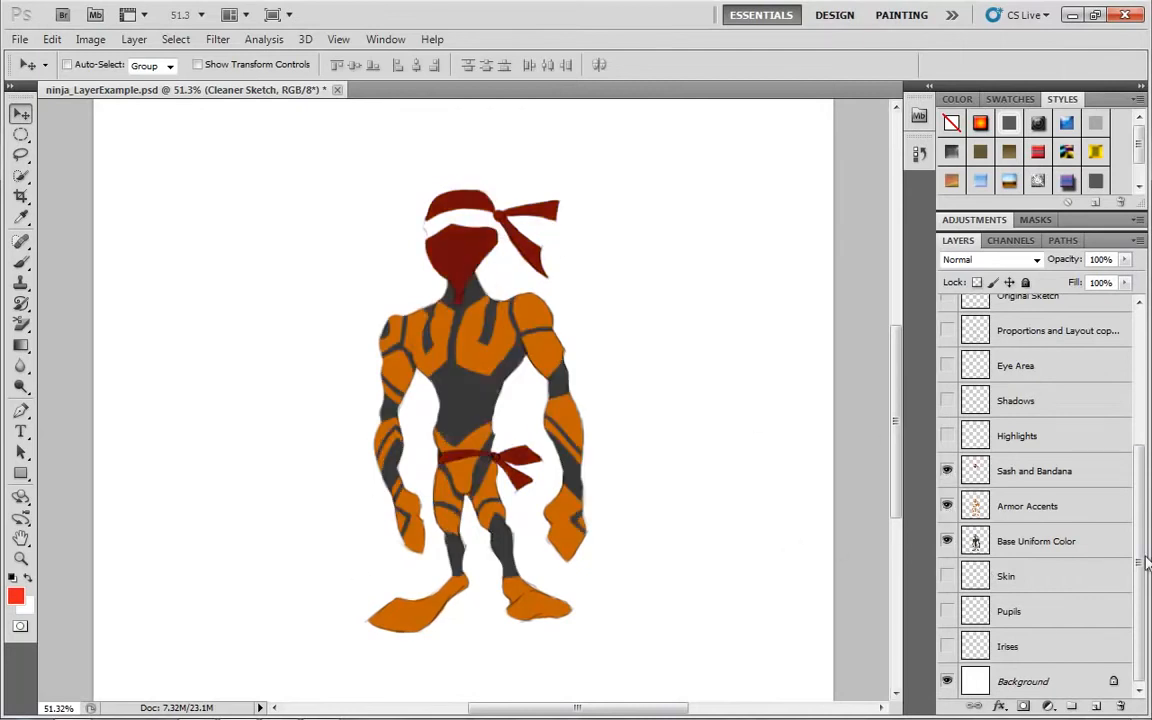
Step: Show the Highlights, Shadows and Eye Area layers over the uniform colors
scroll(1120, 480, up, 2)
click(947, 516)
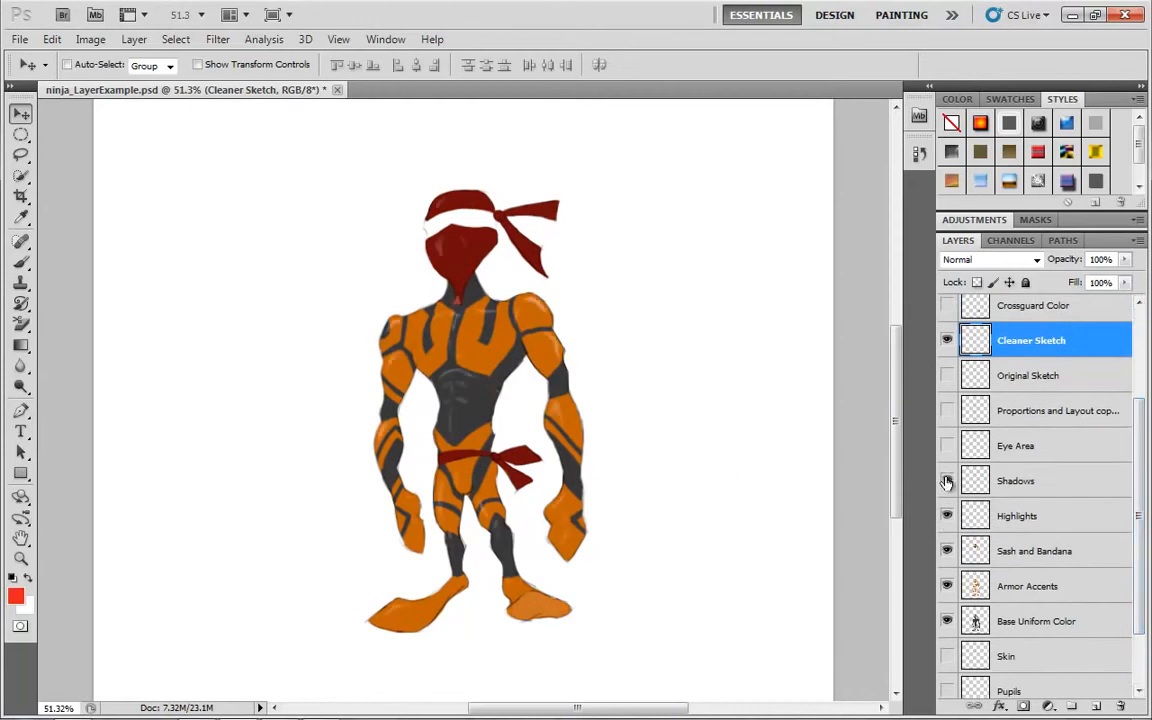
click(947, 481)
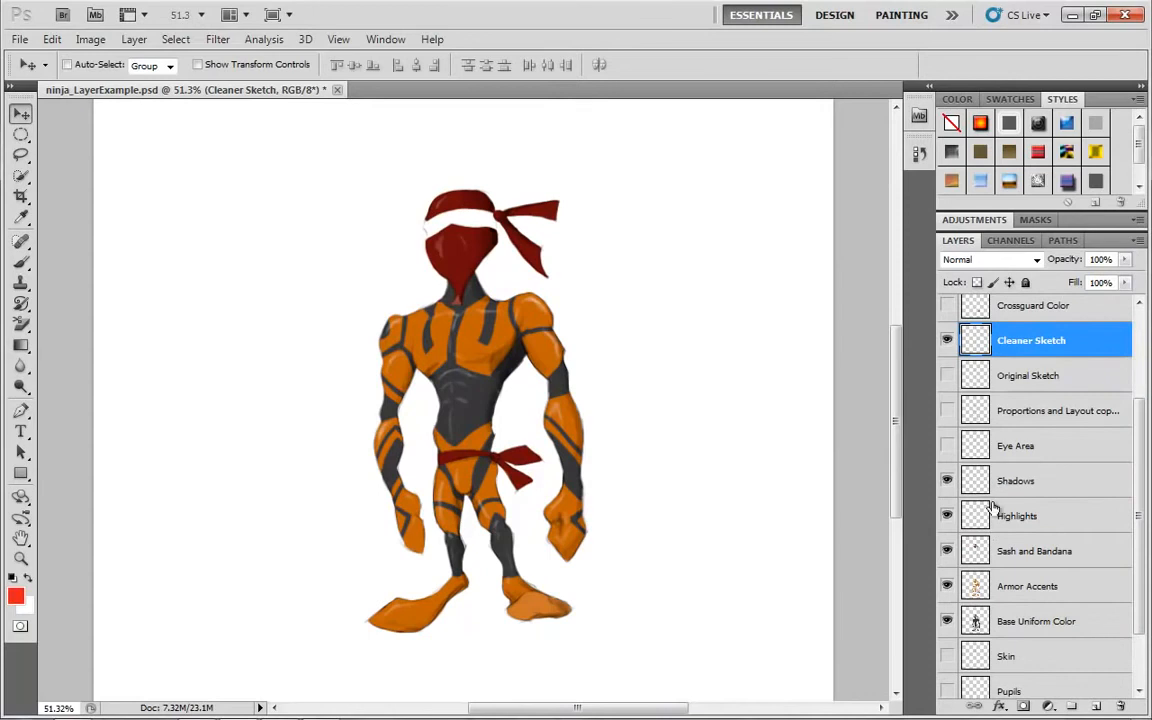
click(948, 446)
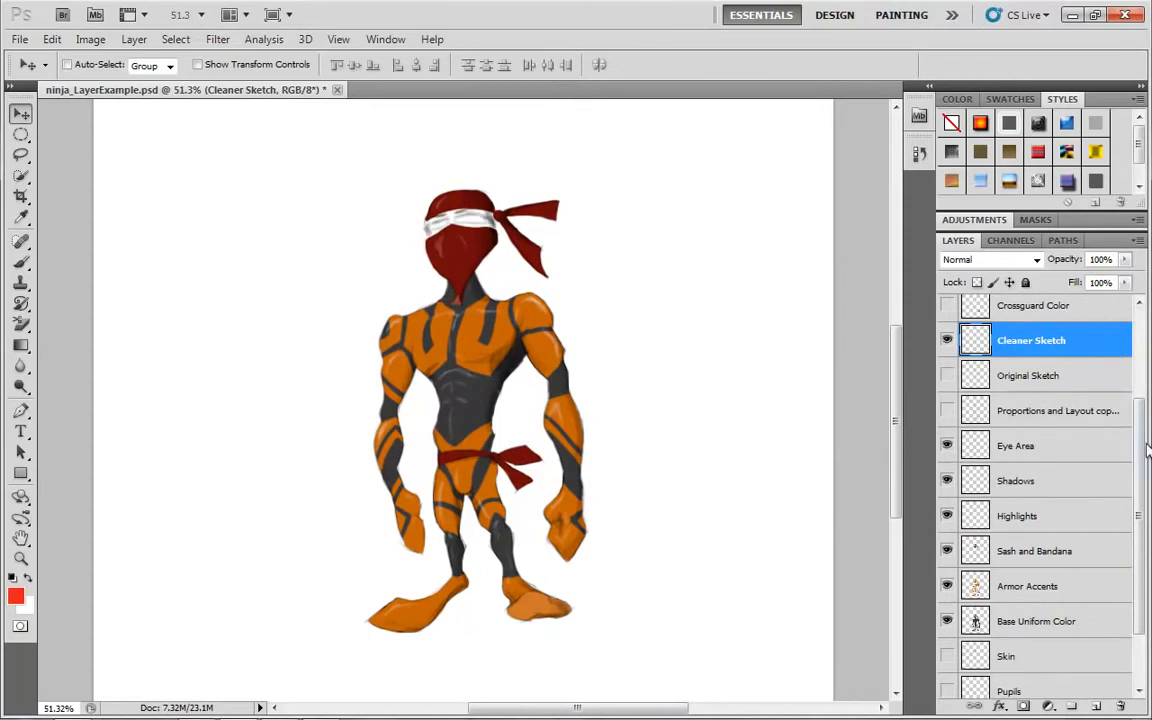
scroll(1028, 470, up, 3)
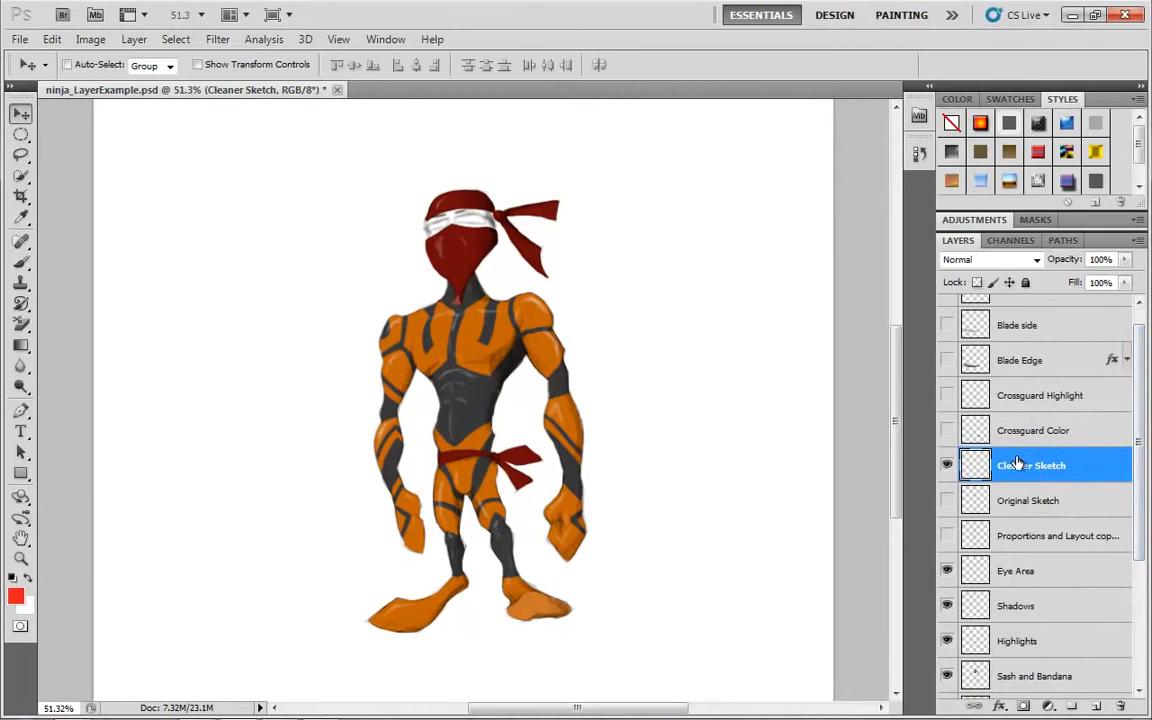
Step: Show the Irises, Pupils, Skin, Crossguard Color, Crossguard Highlight, Blade Edge and Blade side layers
scroll(1033, 440, down, 6)
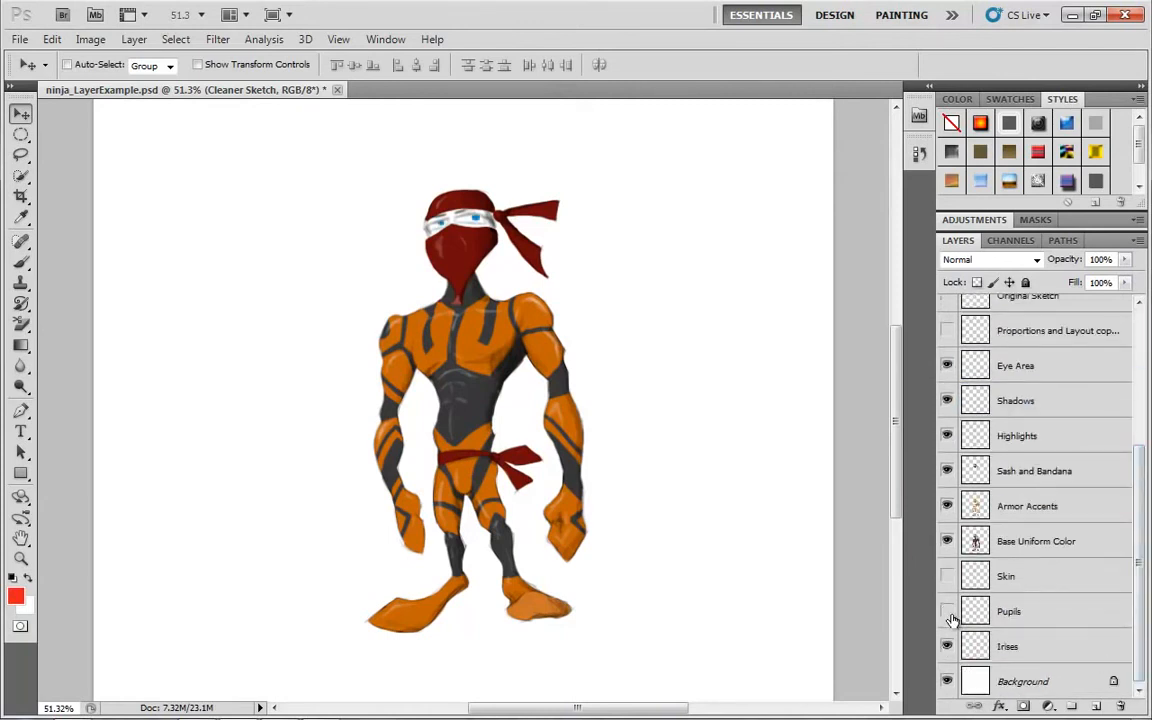
click(947, 576)
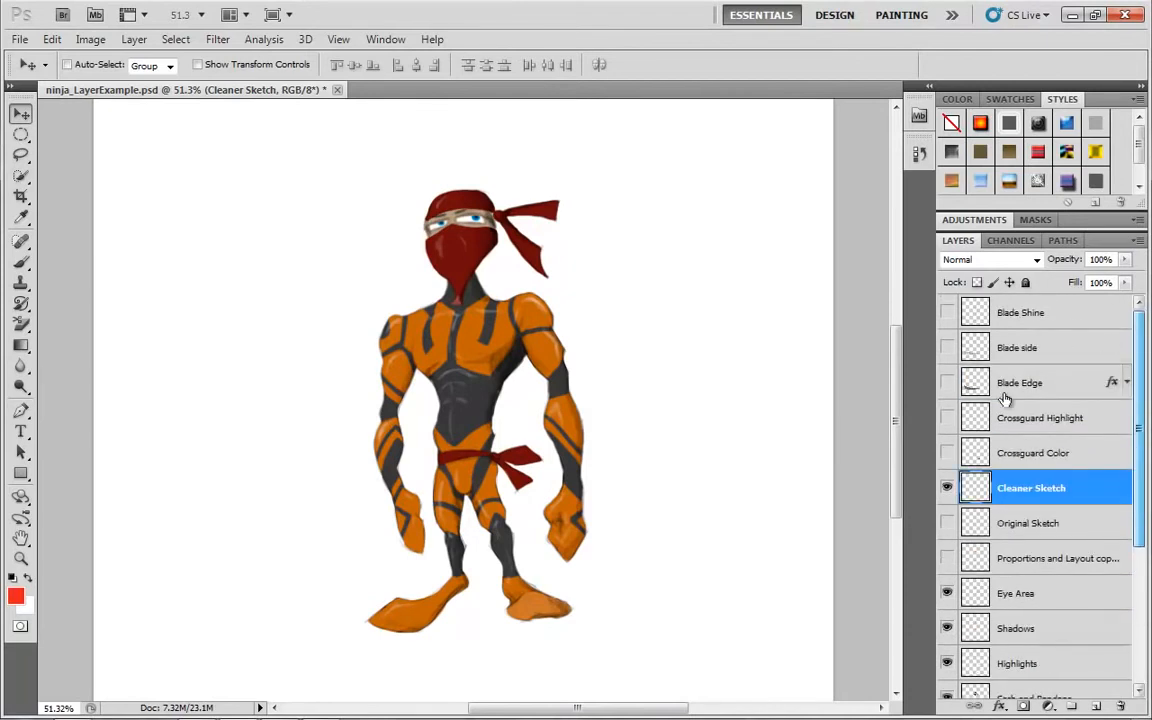
drag(947, 455, 950, 420)
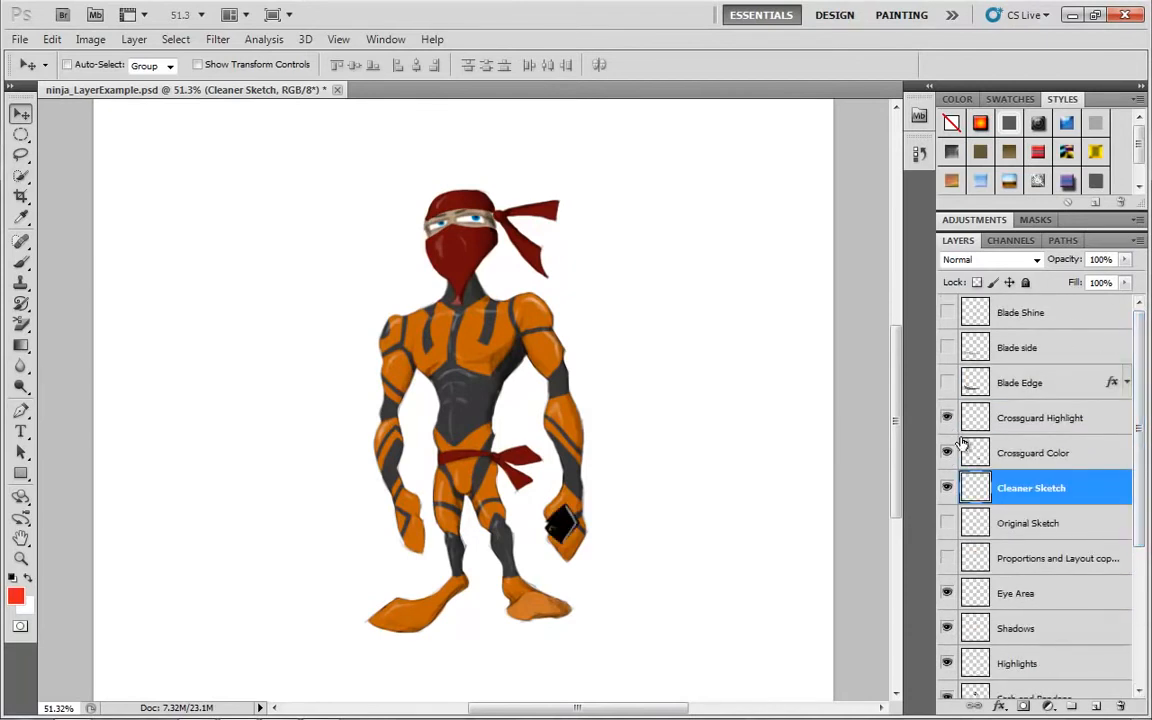
click(946, 385)
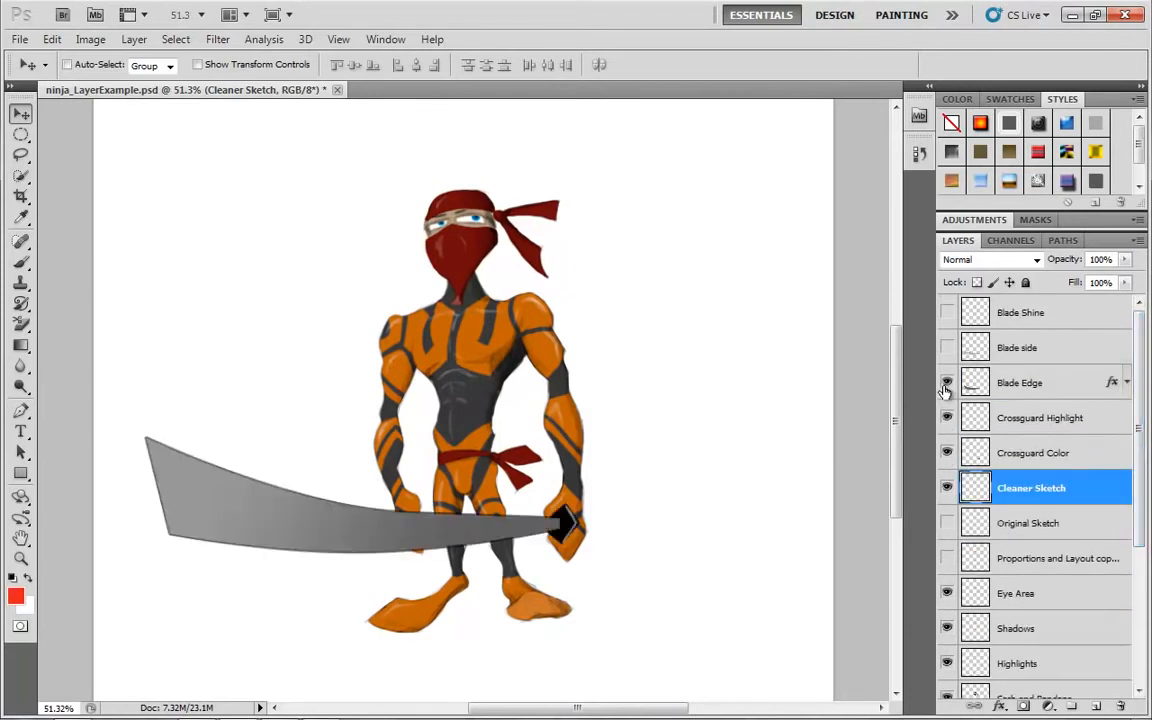
click(947, 347)
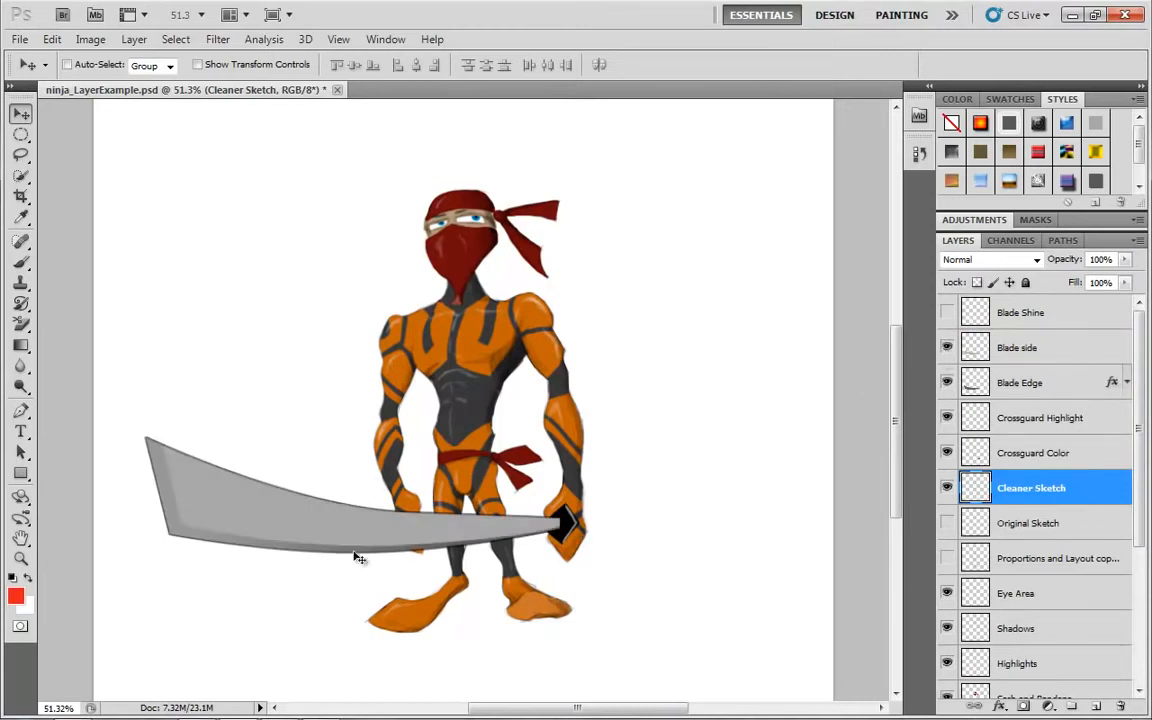
Step: Hide Blade side, expand Blade Edge's effects, switch Stroke off and on for comparison, and leave Gradient Overlay off
click(1124, 383)
click(947, 347)
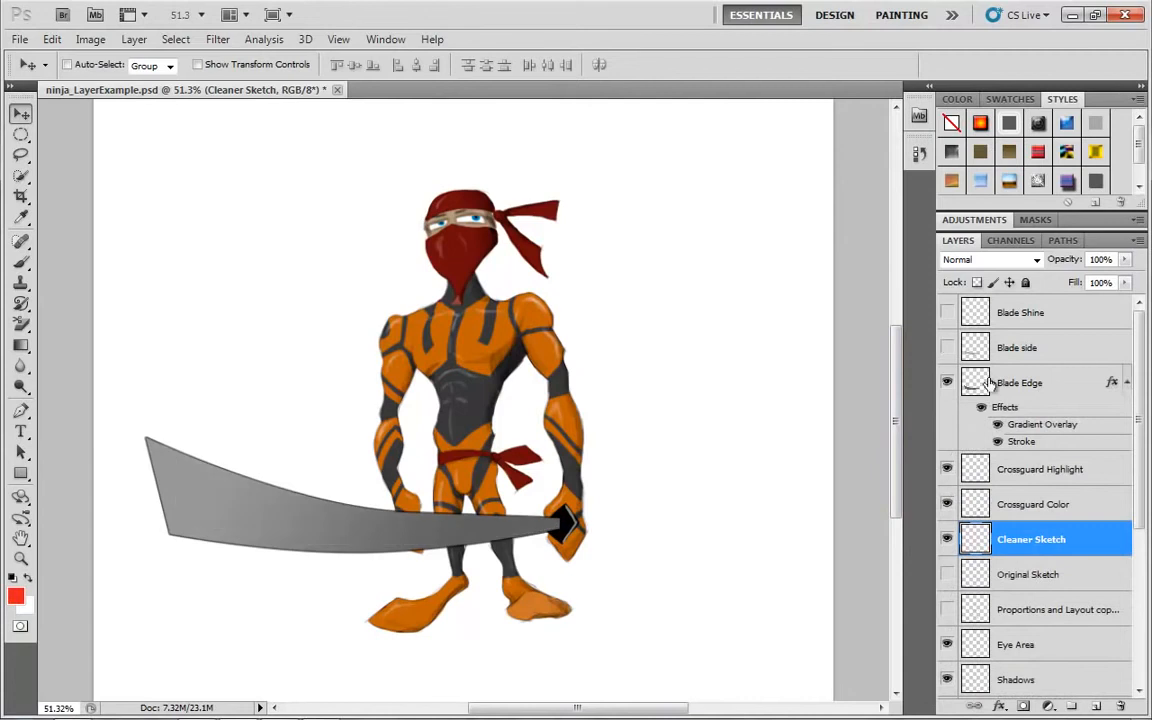
click(998, 442)
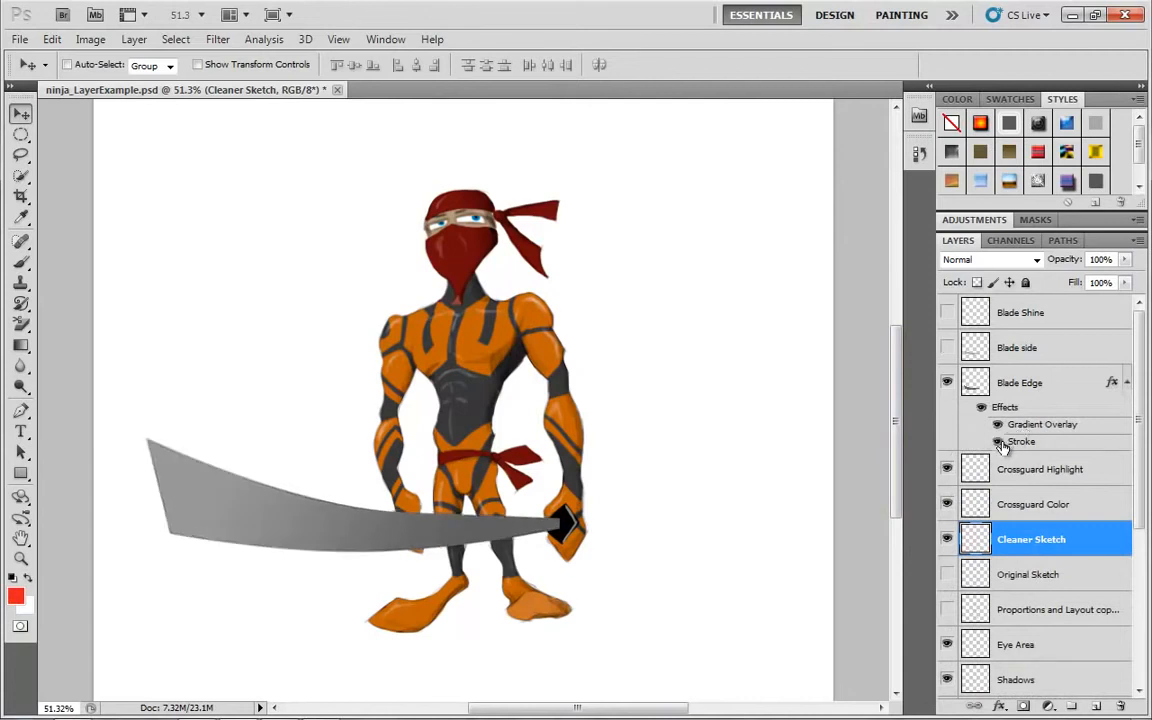
click(999, 443)
click(999, 426)
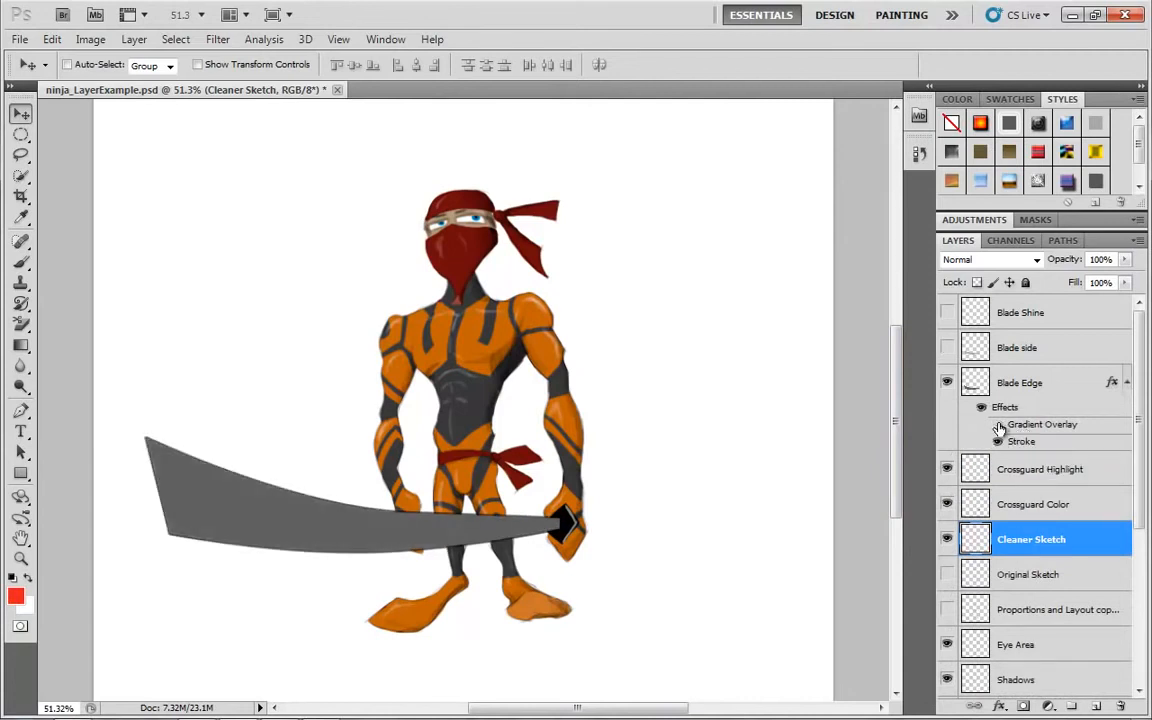
click(999, 427)
Step: Show the Blade side and Blade Shine layers, and collapse the Blade Edge effects list
click(946, 349)
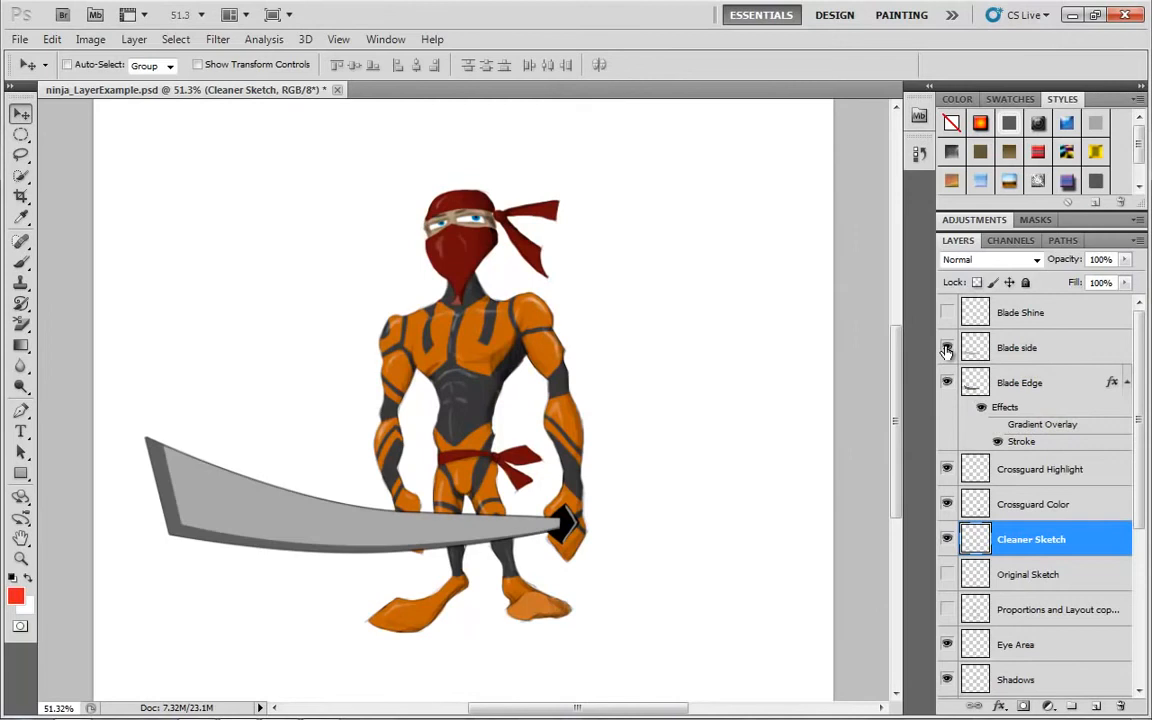
click(947, 311)
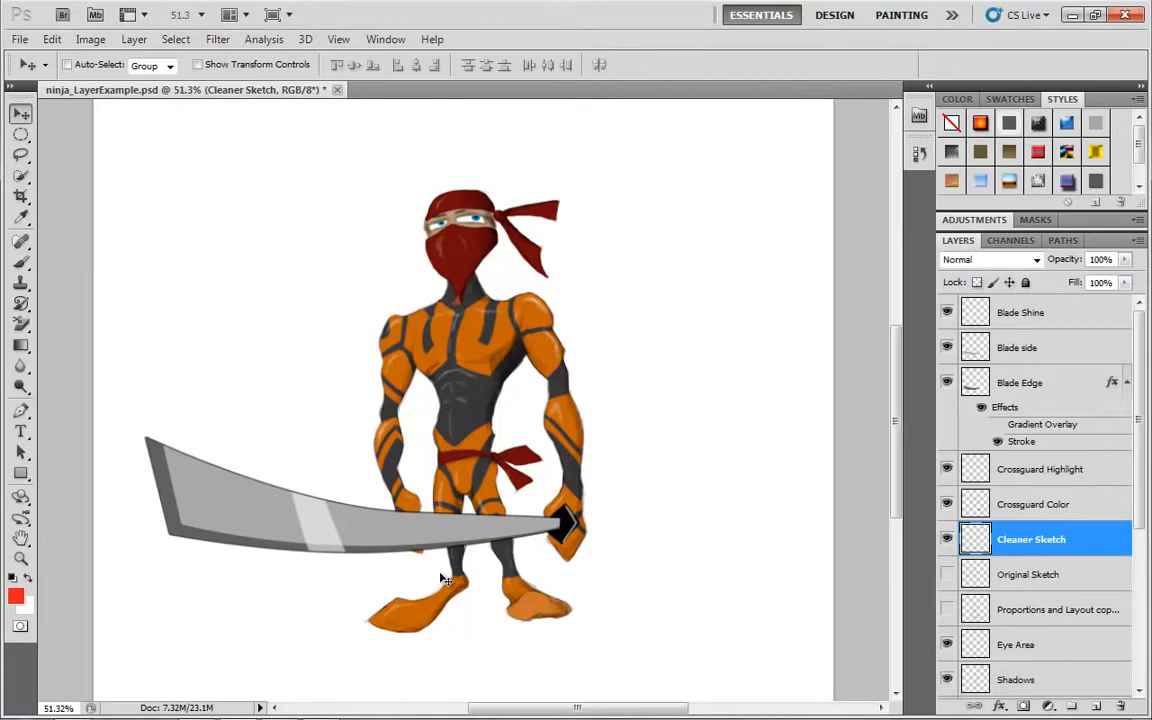
scroll(1140, 363, down, 2)
click(1127, 343)
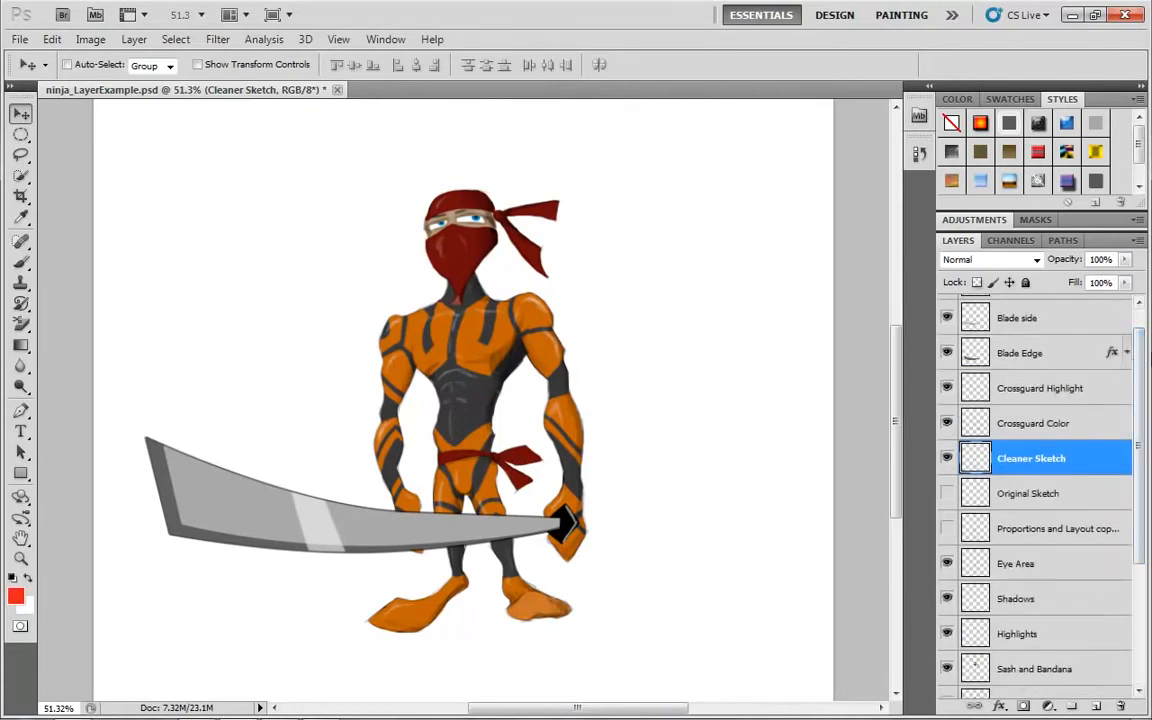
Step: Select the Base Uniform Color, Armor Accents and Sash and Bandana layers together
drag(1139, 377, 1138, 558)
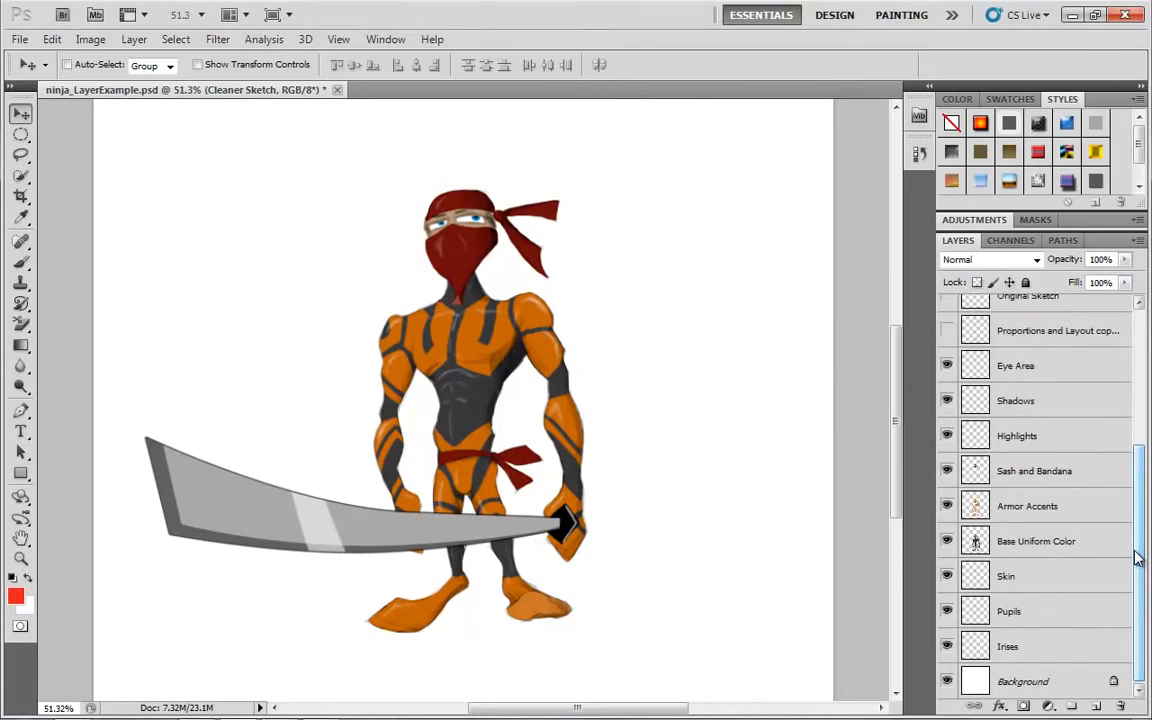
mouse_move(1140, 568)
mouse_down()
mouse_move(1140, 436)
mouse_move(1140, 570)
mouse_up()
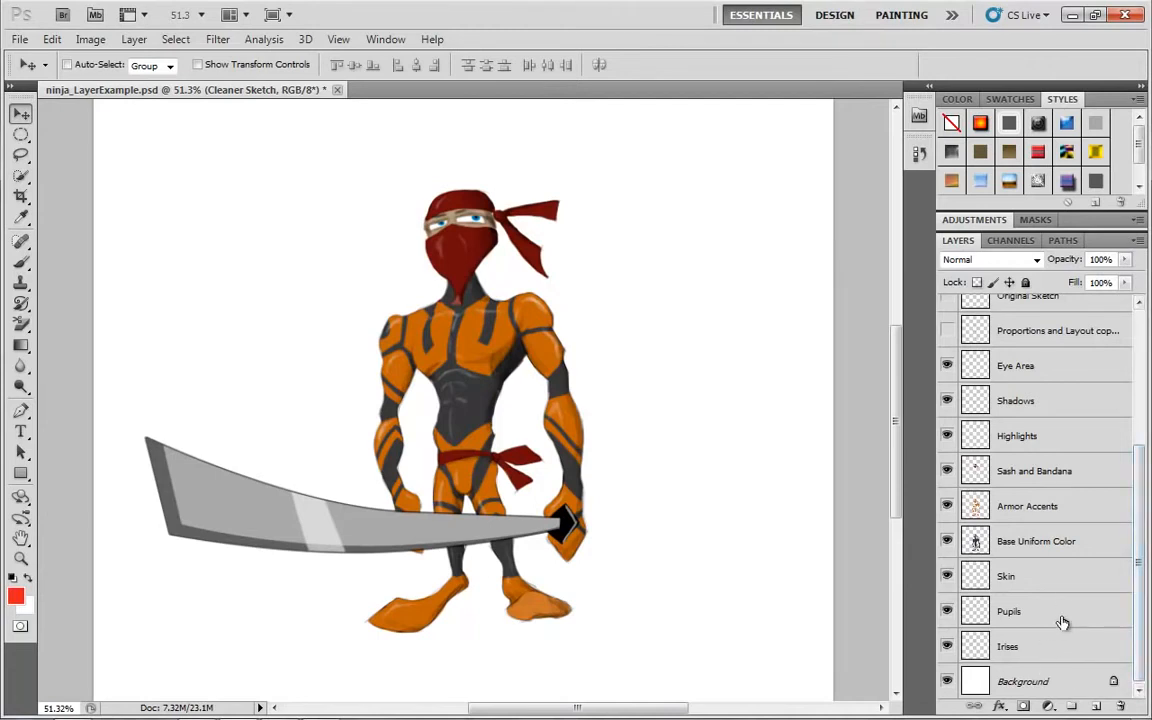
scroll(1062, 622, up, 1)
click(1041, 589)
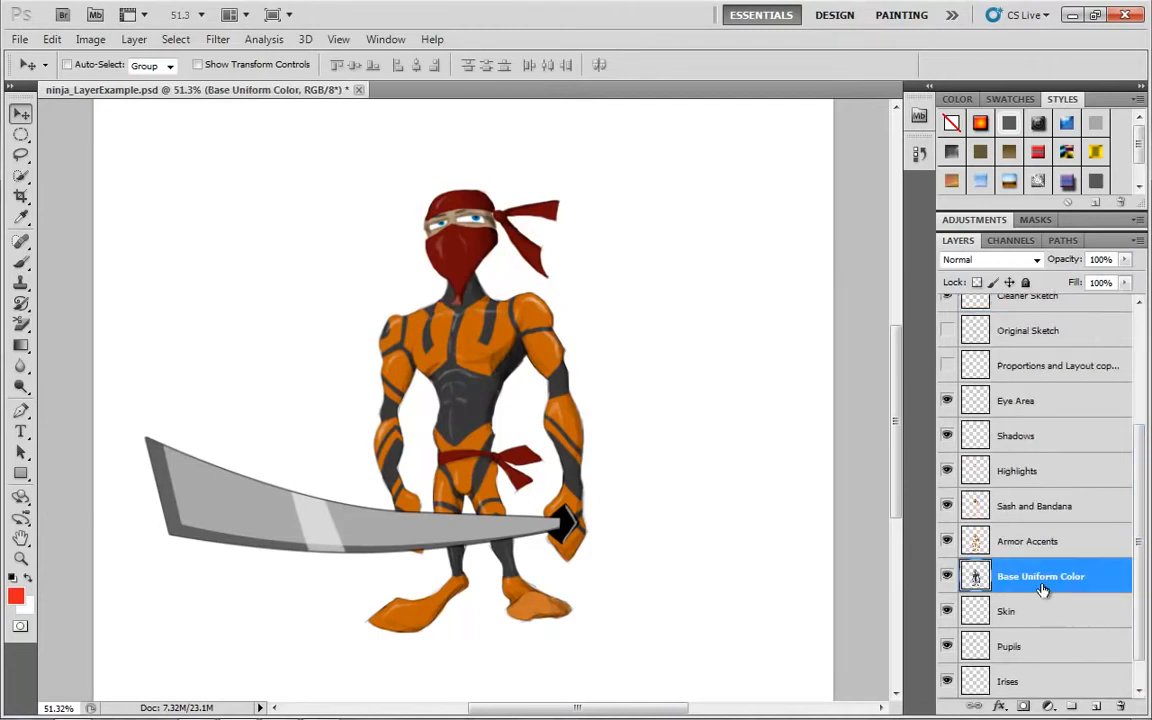
shift+click(1075, 545)
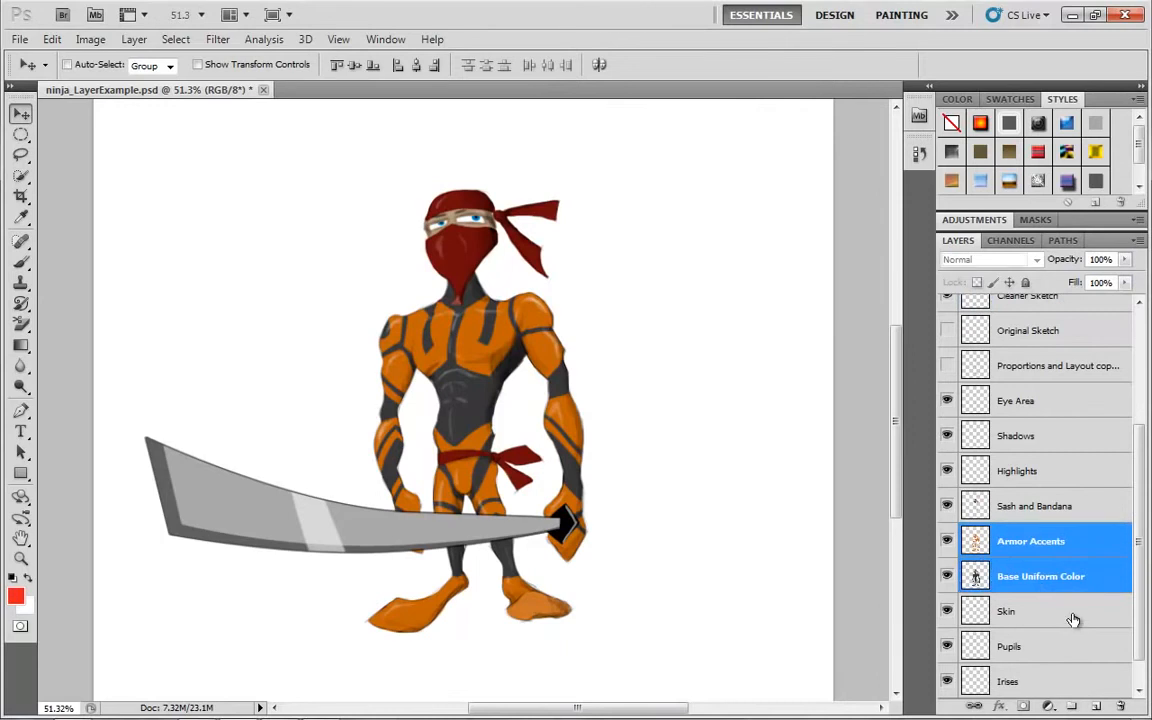
shift+click(1054, 510)
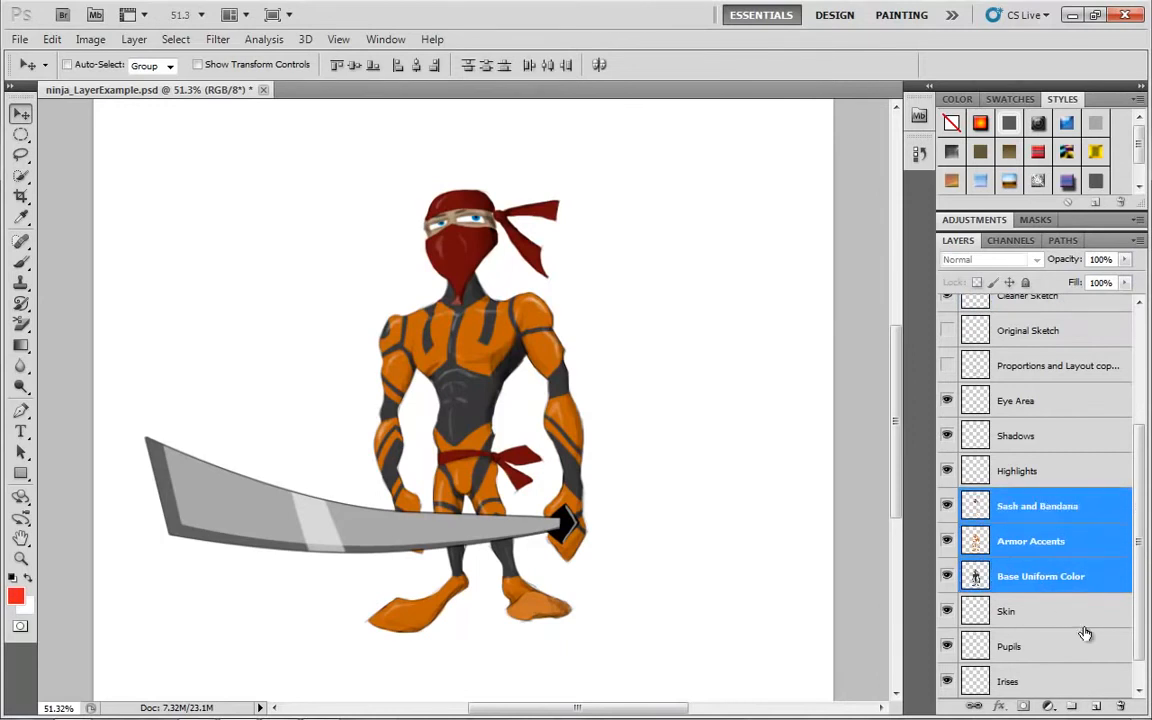
Step: Try placing the three selected uniform layers in a new group, and undo the grouping
drag(1044, 580, 1072, 706)
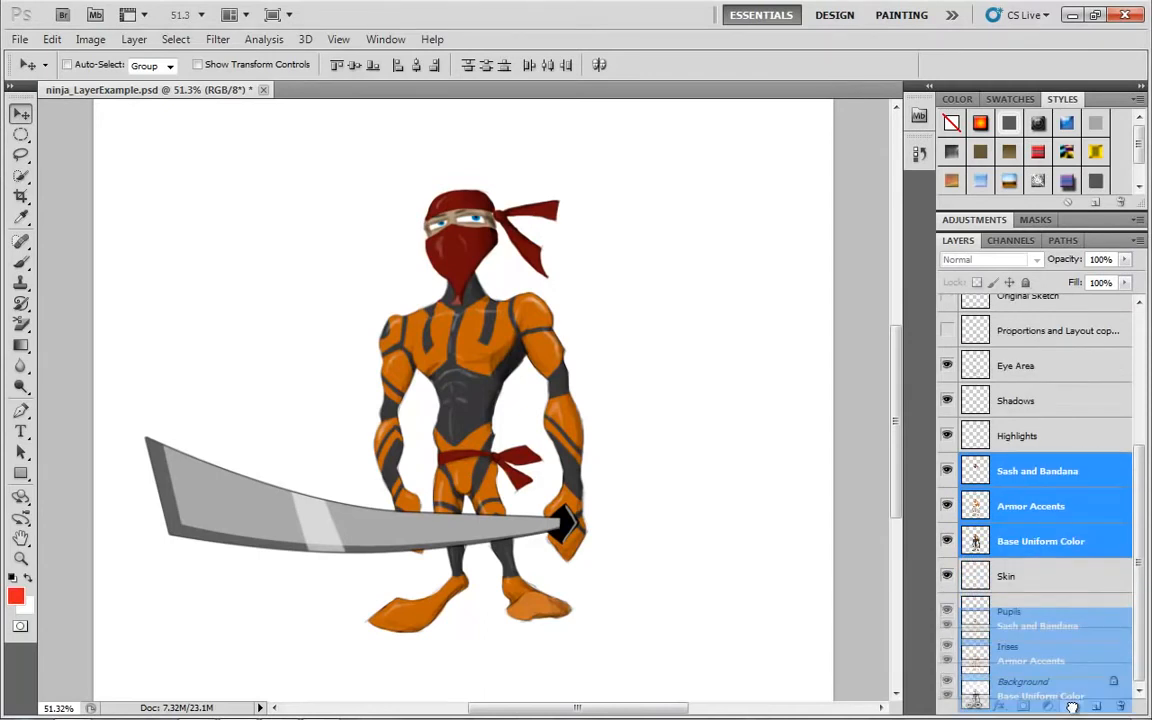
drag(1072, 706, 1077, 706)
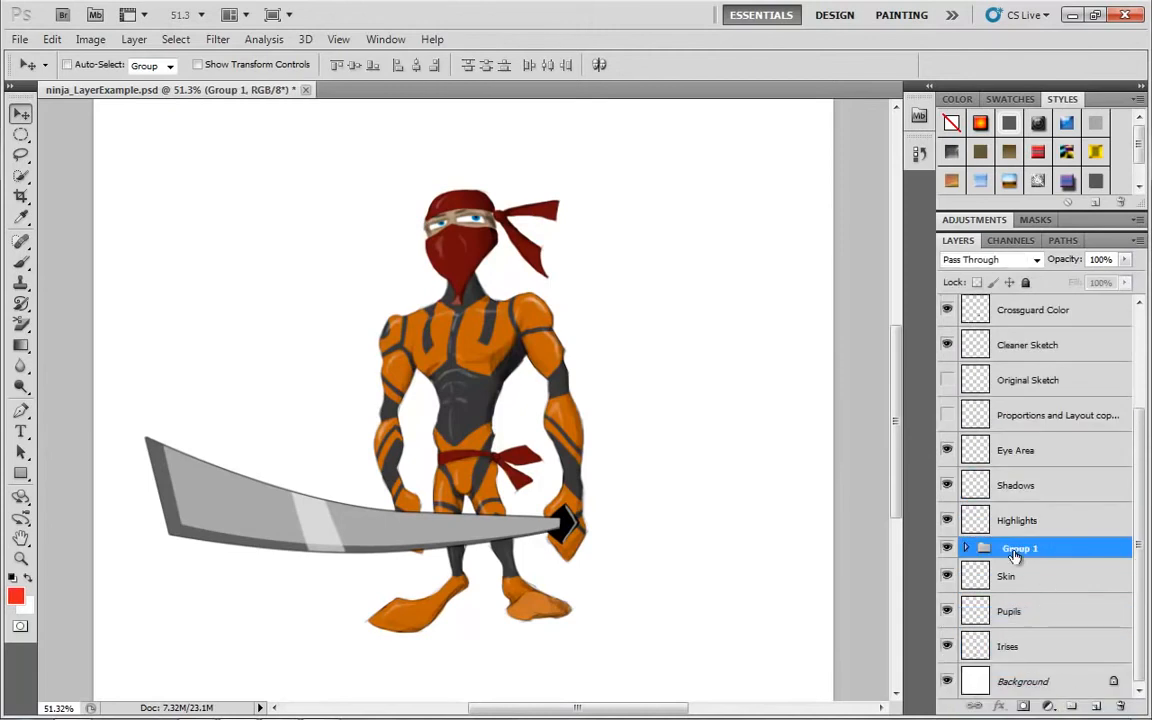
key(ctrl+z)
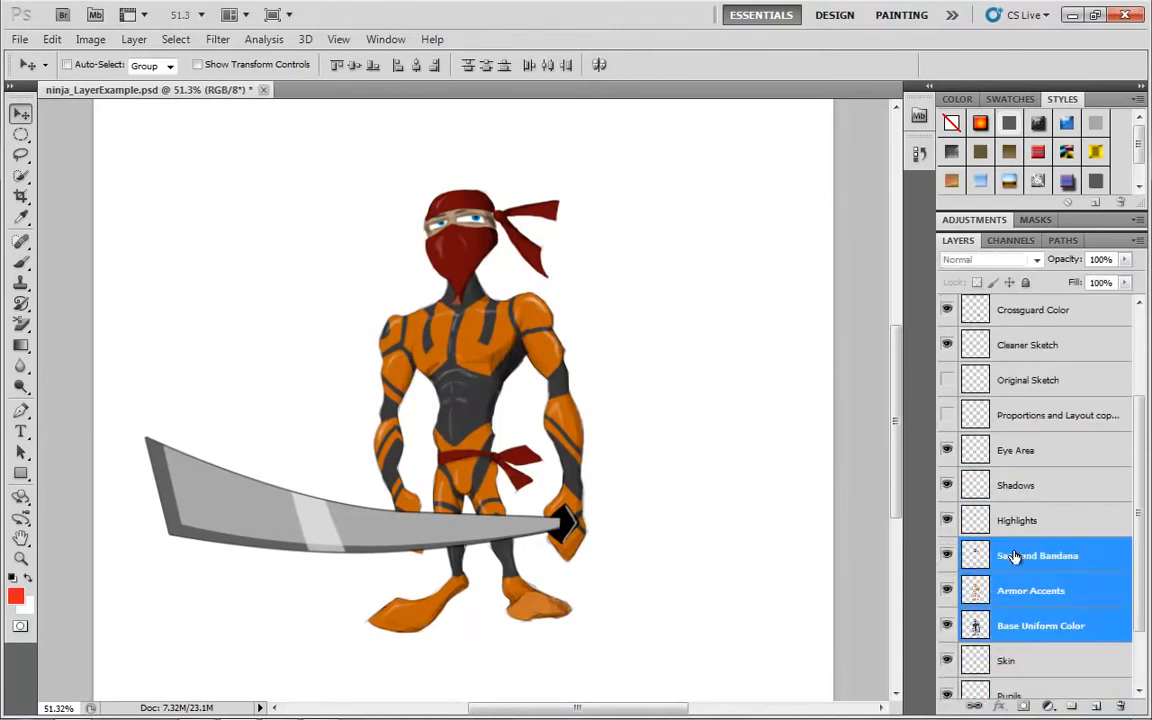
Step: Create a group named ArmorColors from the three selected uniform layers
click(136, 41)
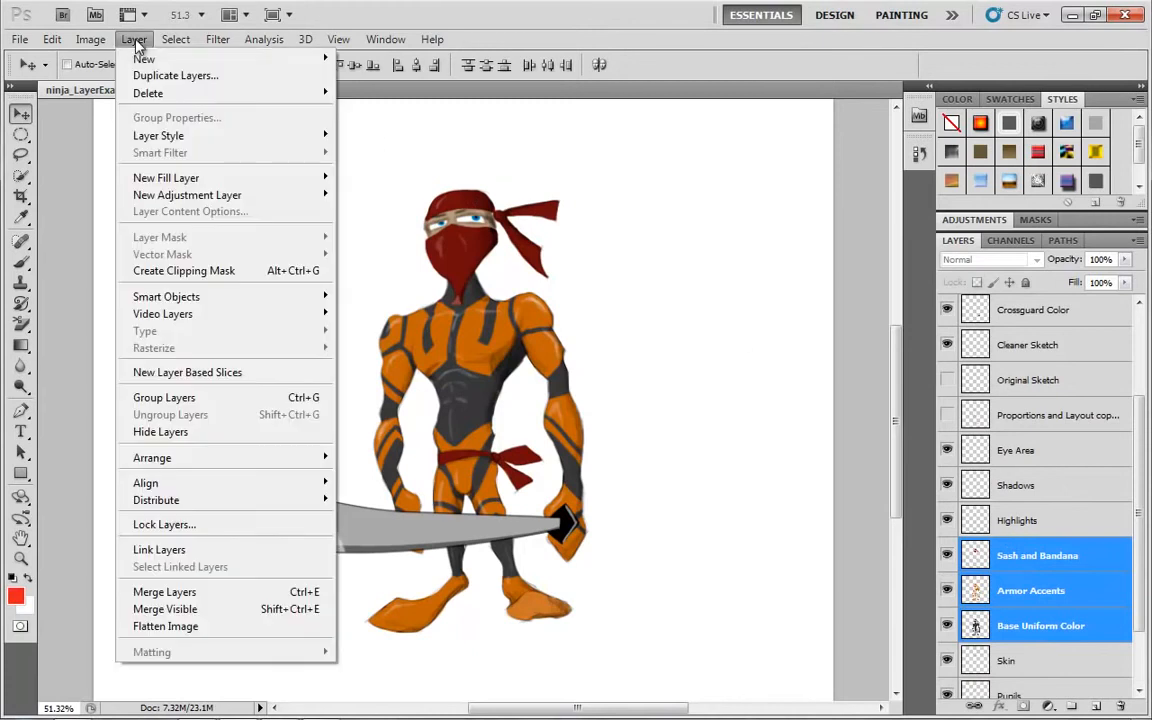
mouse_move(150, 58)
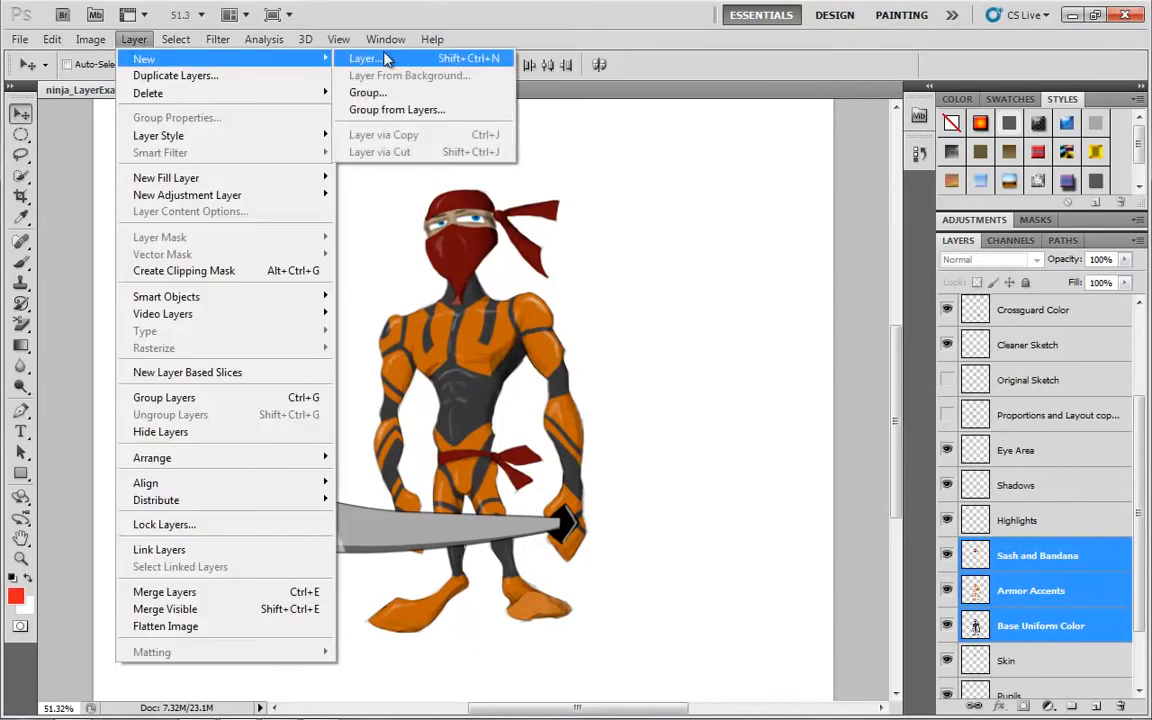
click(395, 112)
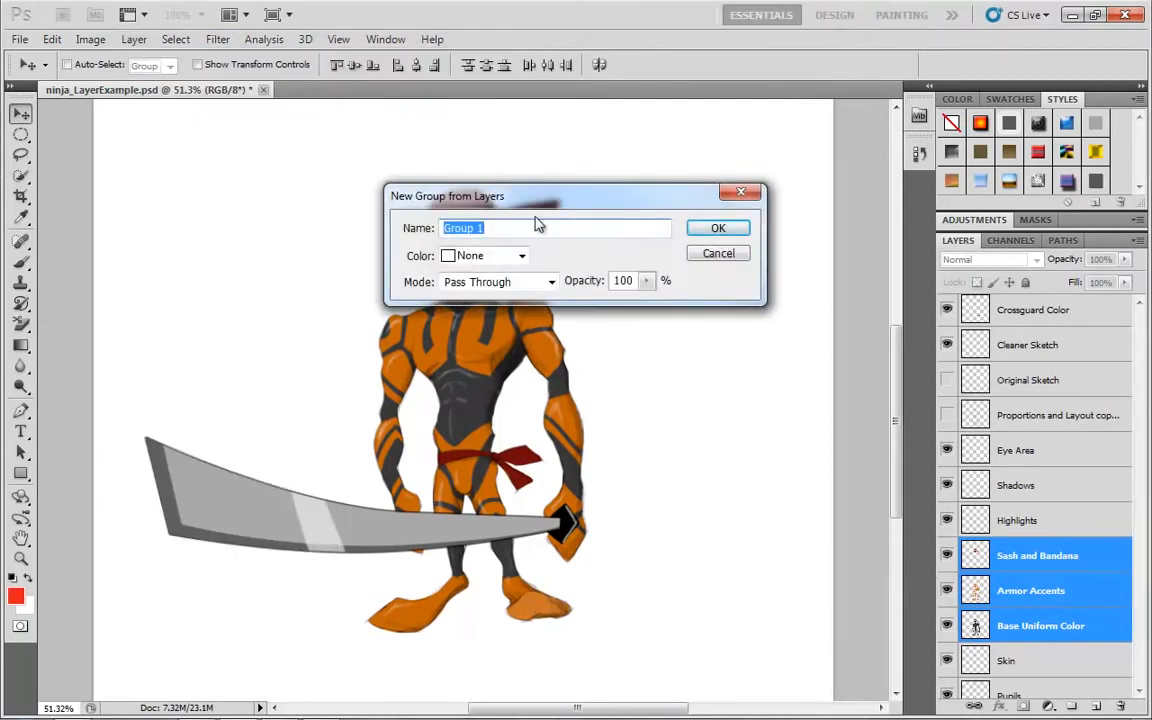
text(ArmorColors)
key(Return)
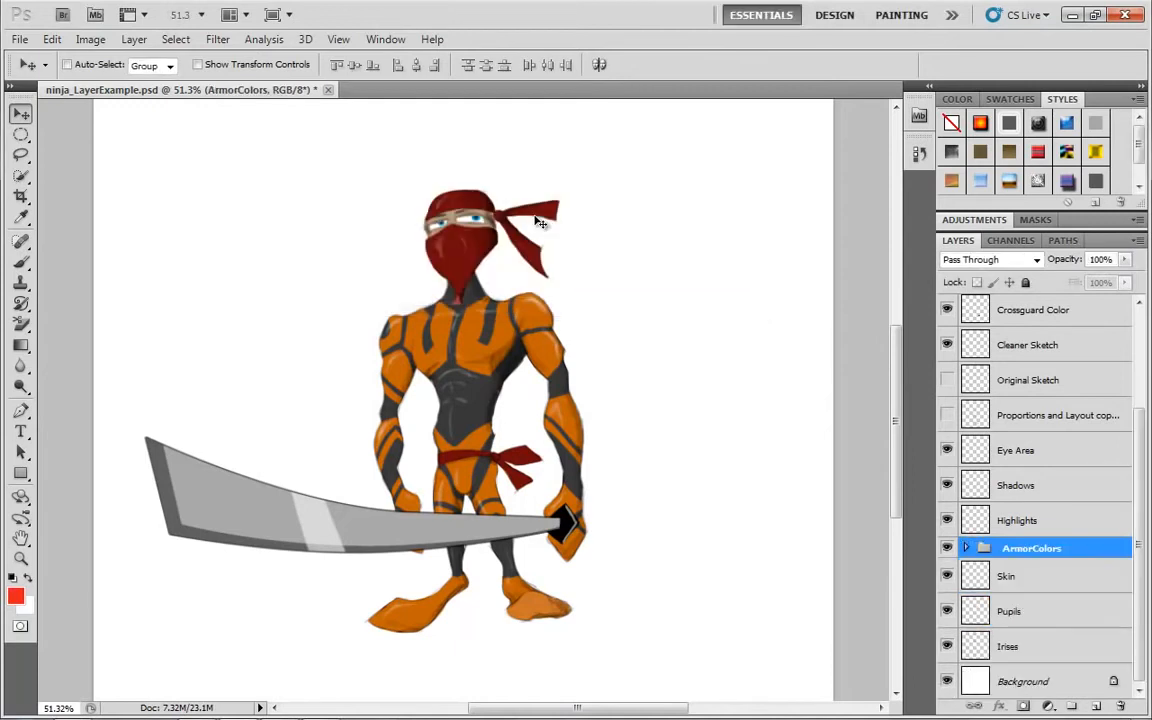
Step: Inspect the contents of the ArmorColors group, collapse it, and compare the figure with the group hidden and shown
click(966, 549)
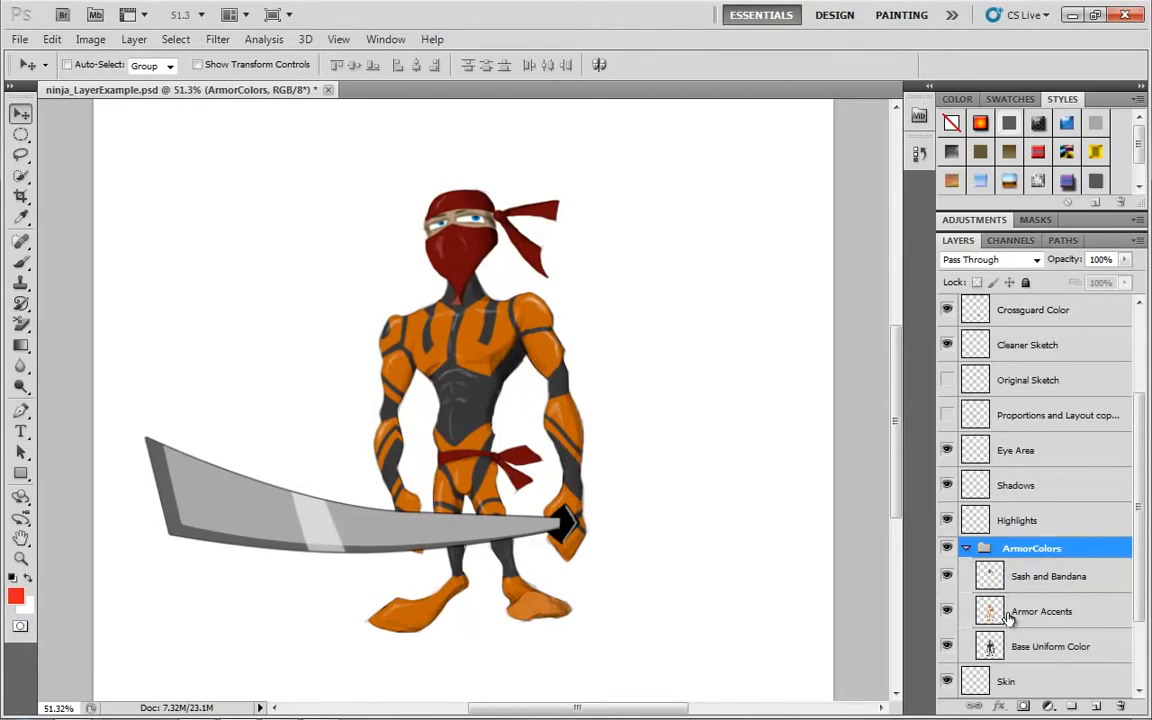
click(966, 548)
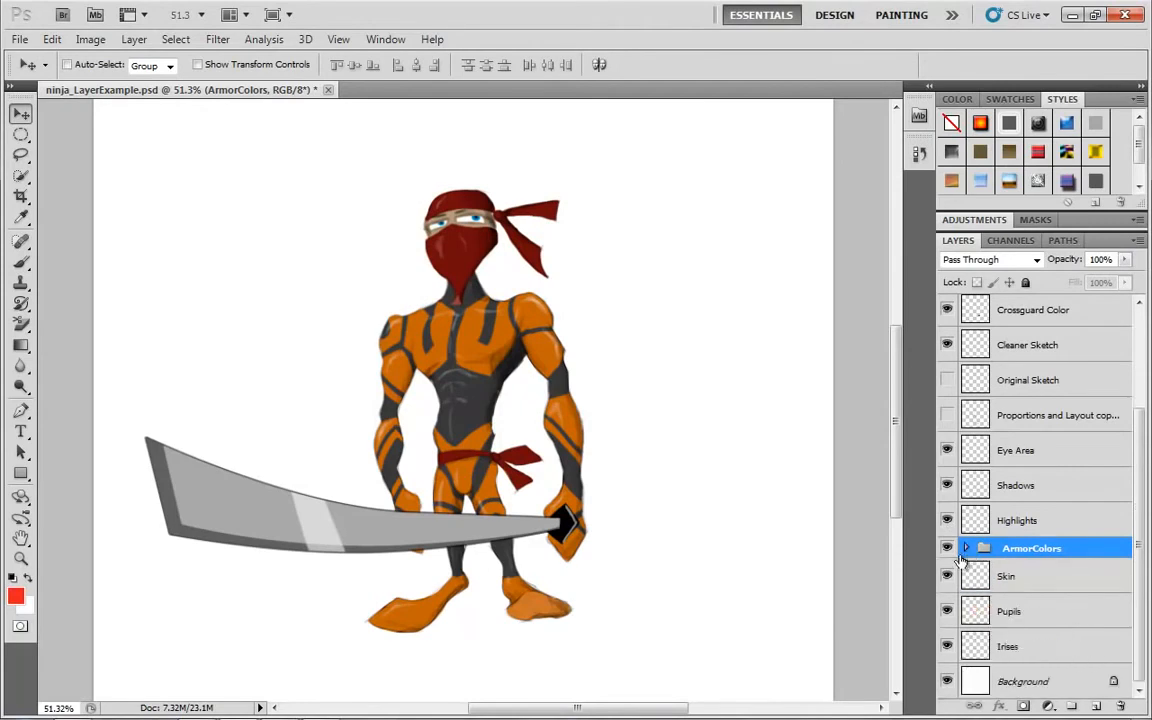
click(946, 549)
click(947, 549)
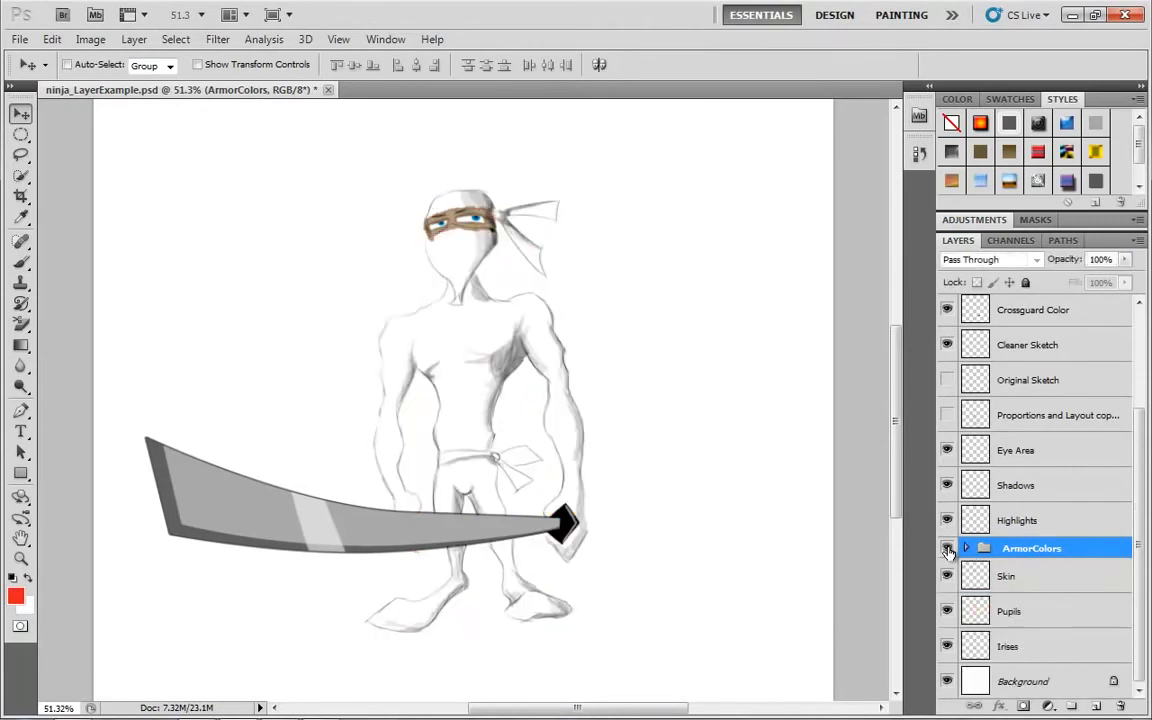
click(947, 549)
click(947, 549)
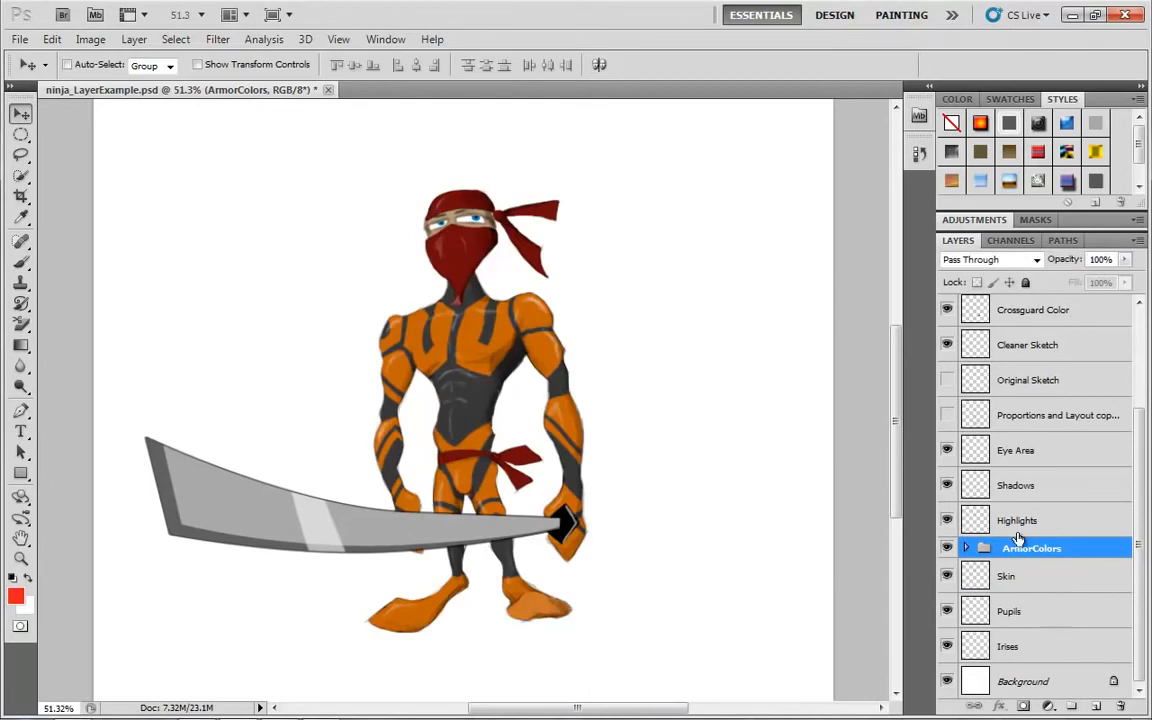
Step: Group the Skin, Pupils and Irises layers and name the group Exposed Face
click(1049, 578)
click(1041, 611)
click(1051, 651)
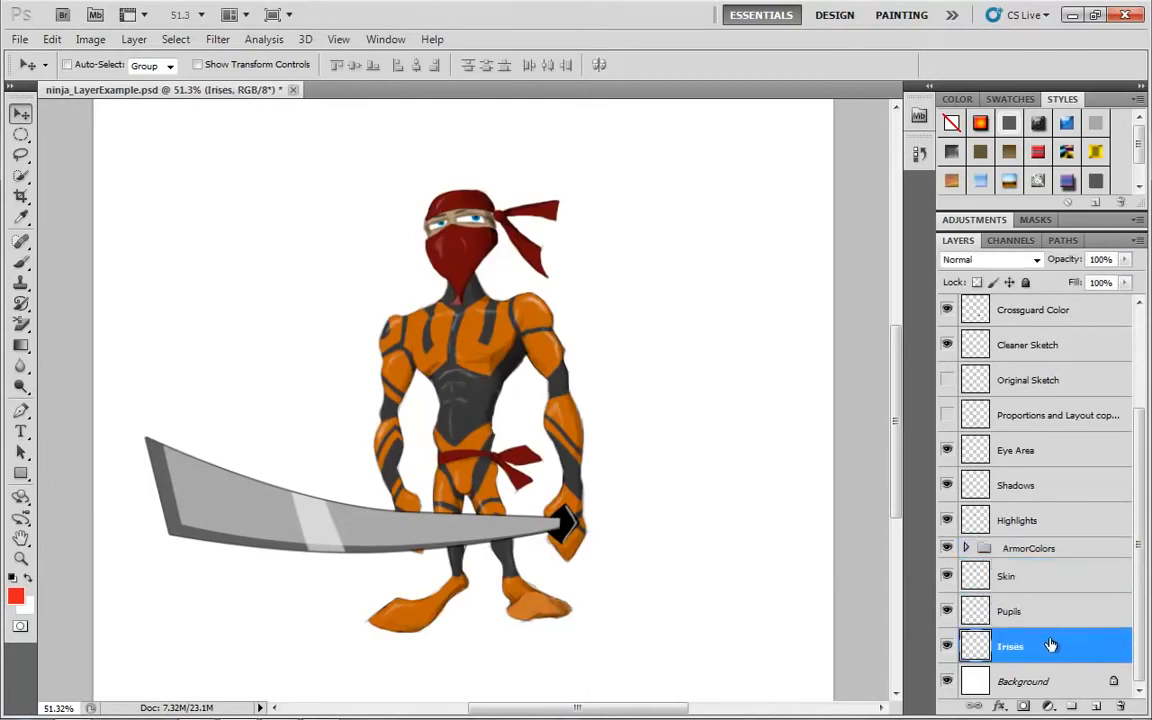
click(1033, 580)
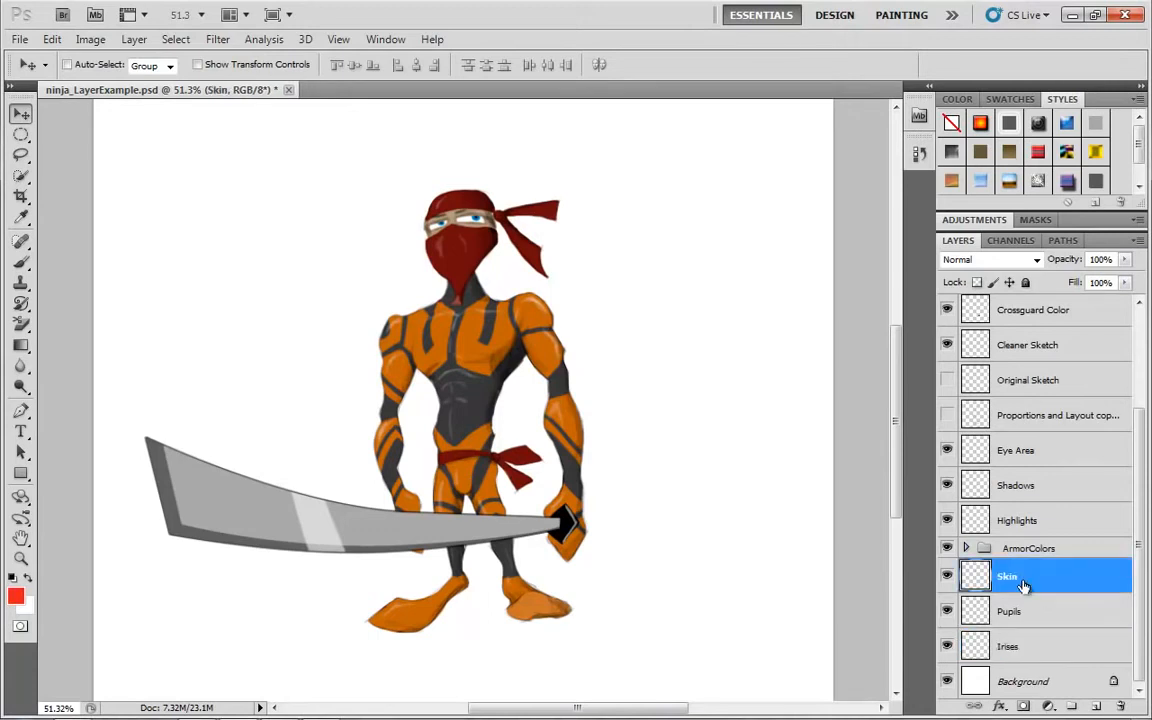
shift+click(1040, 657)
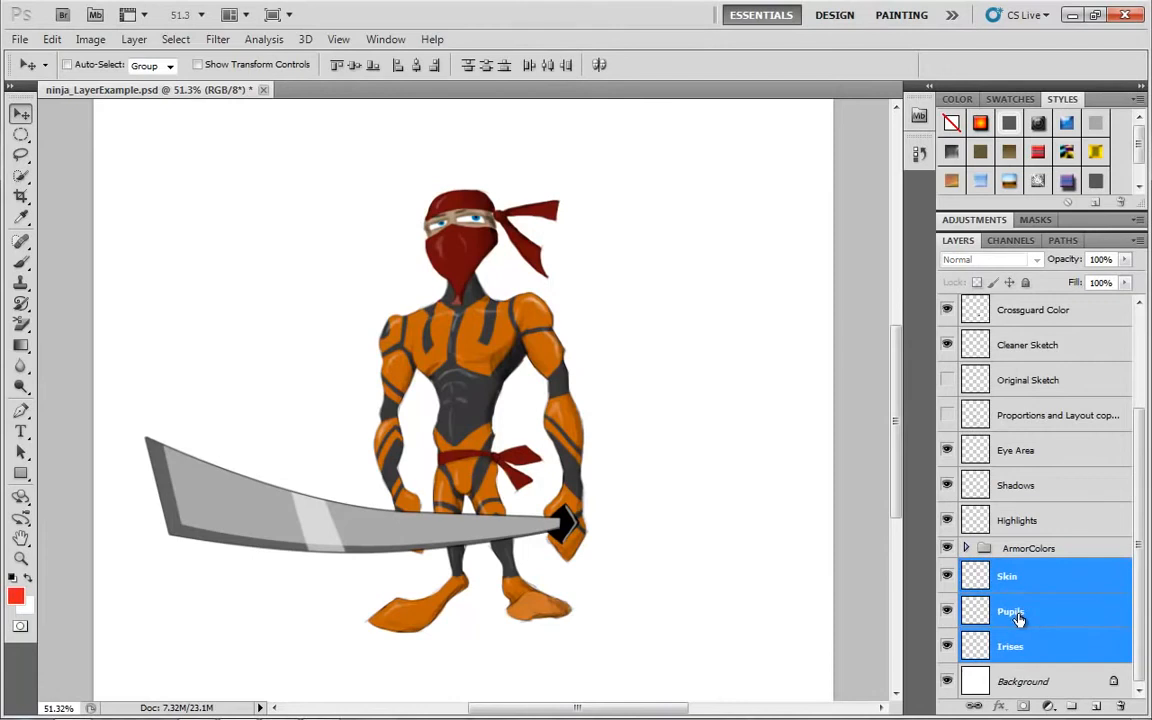
drag(1022, 652, 1071, 706)
double_click(1020, 653)
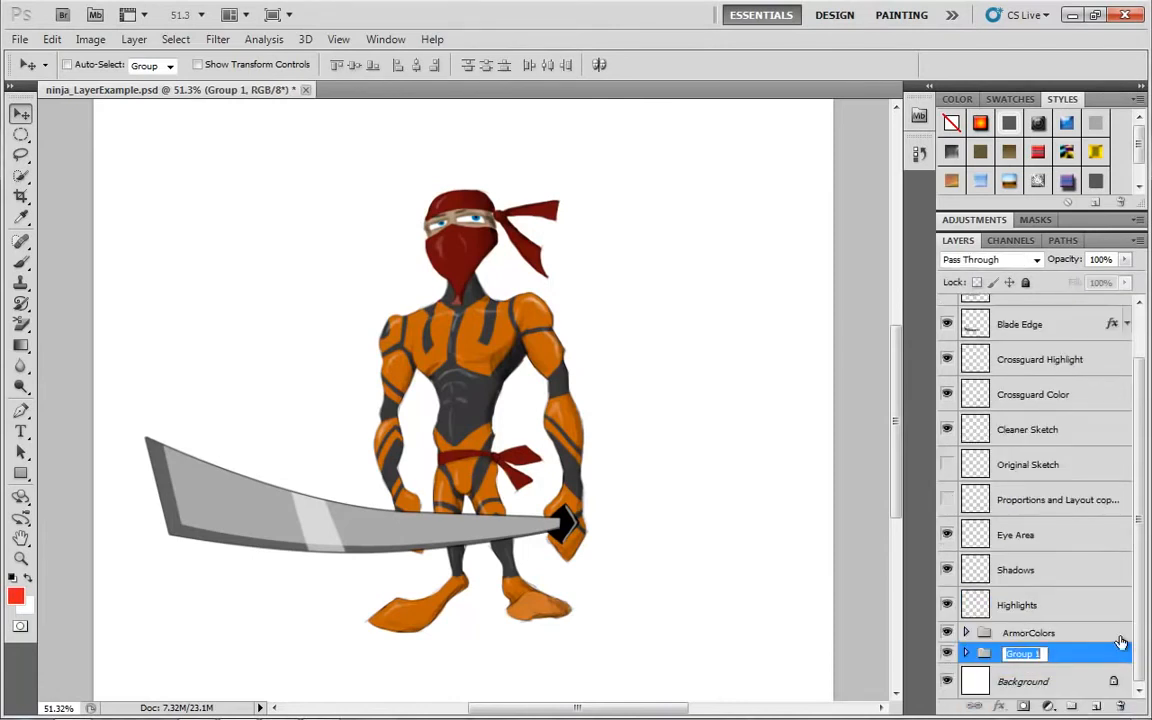
text(Exposed Face)
key(Return)
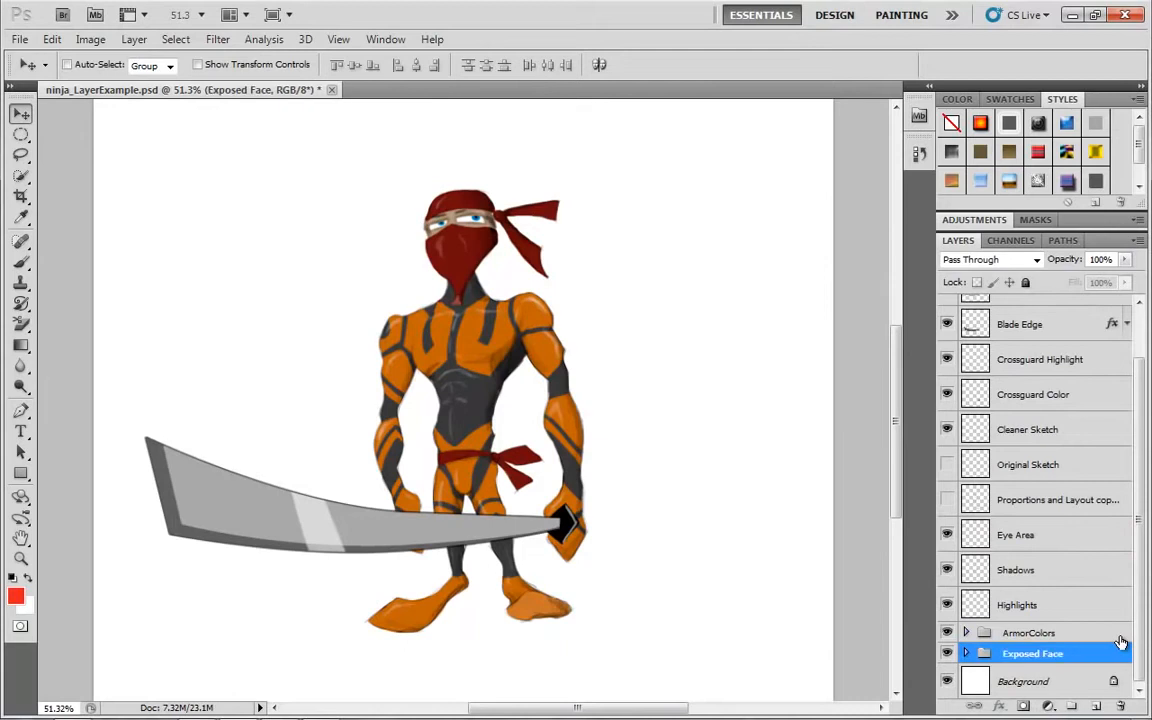
Step: Rename the ArmorColors group as Armor Colors, and select the Exposed Face group
double_click(1030, 638)
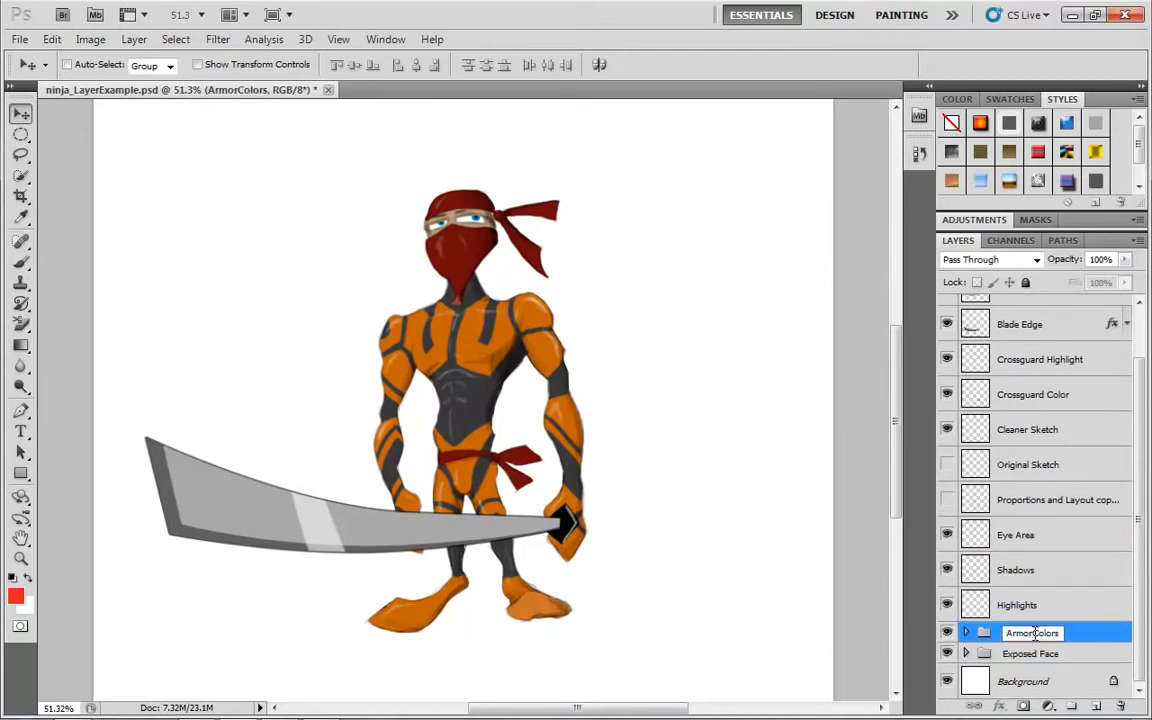
key(Return)
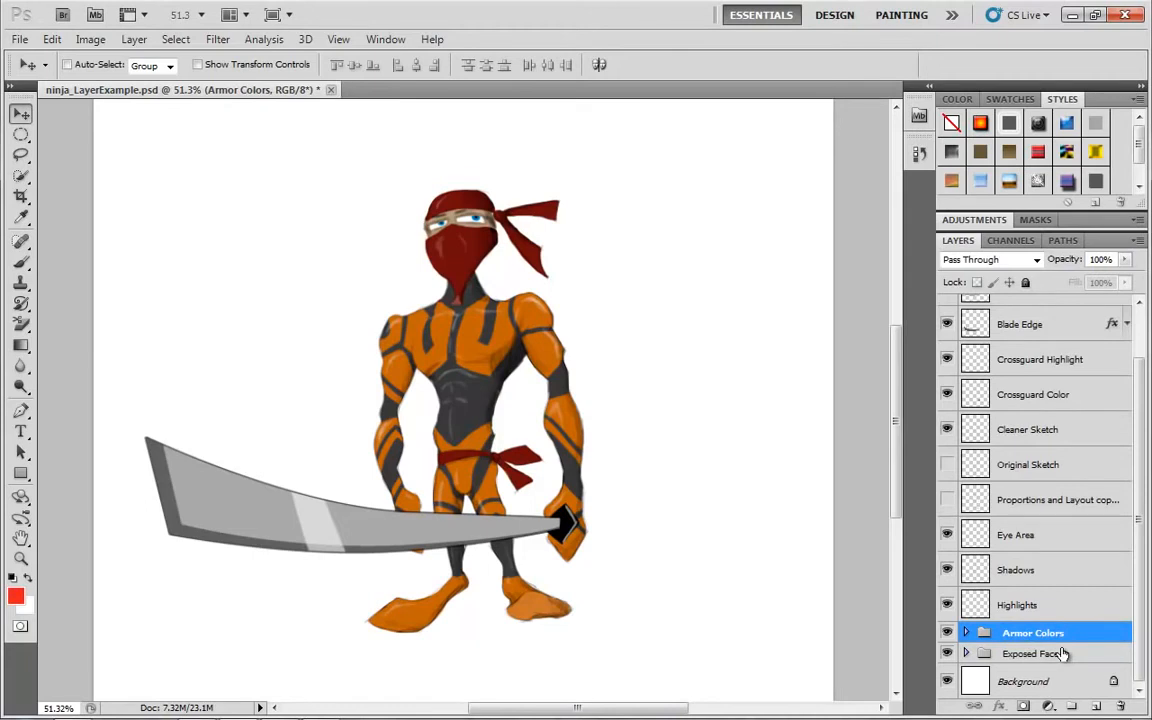
click(975, 655)
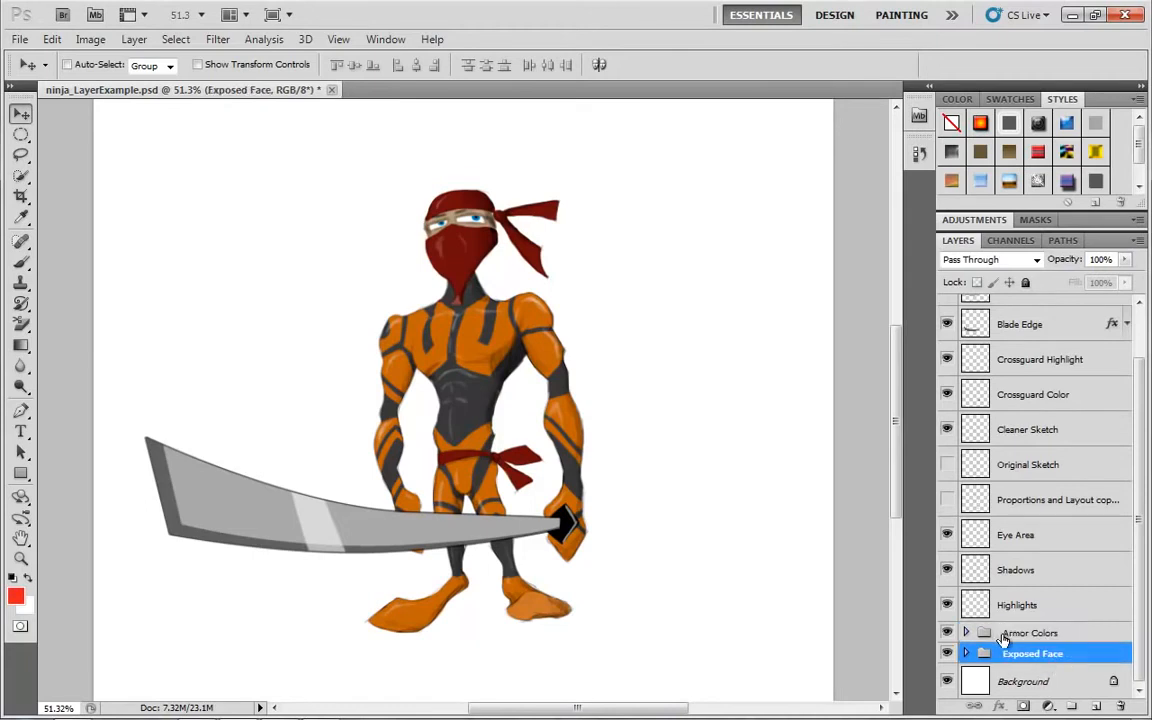
Step: Try the Exposed Face group above the Armor Colors group, and return it to just above the Background layer
drag(972, 655, 1010, 622)
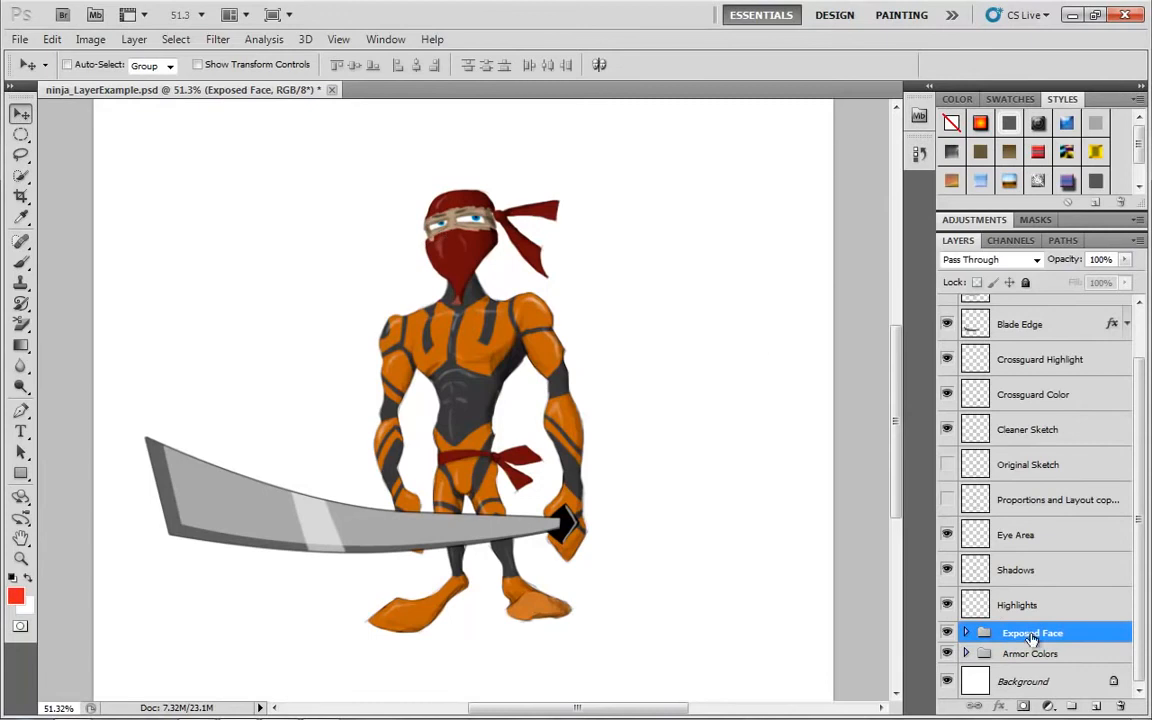
drag(1032, 638, 1030, 668)
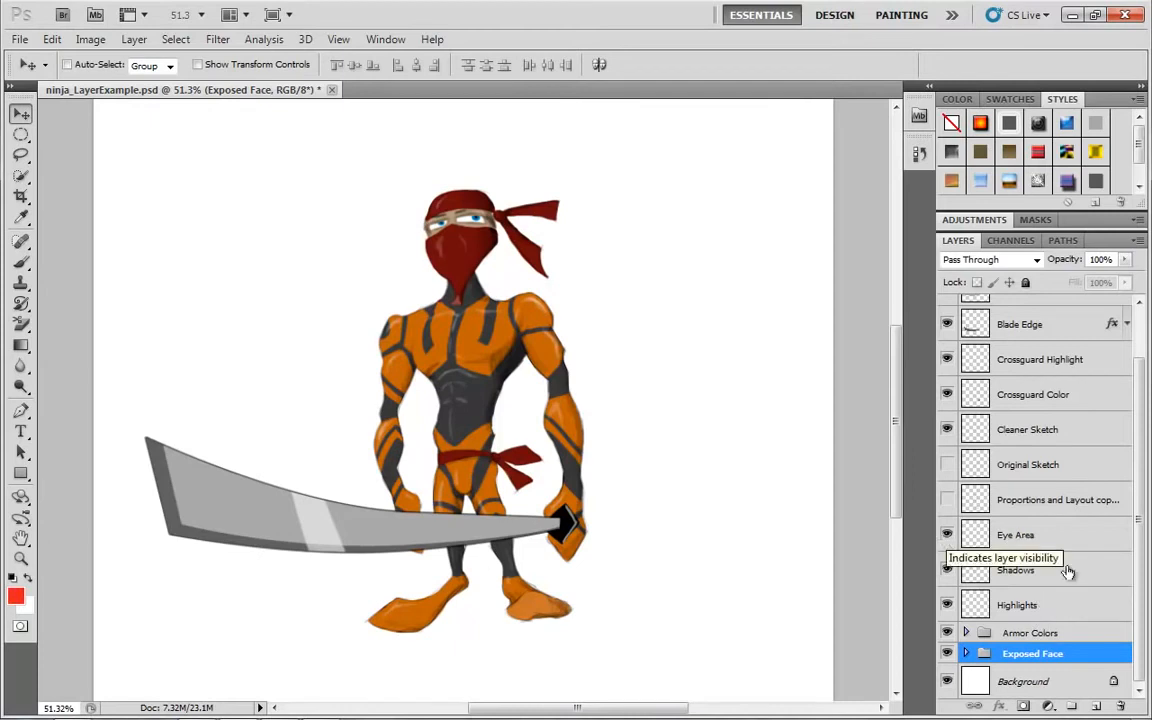
Step: Group the Eye Area, Shadows and Highlights layers and name the group Shading
click(1015, 573)
click(1030, 607)
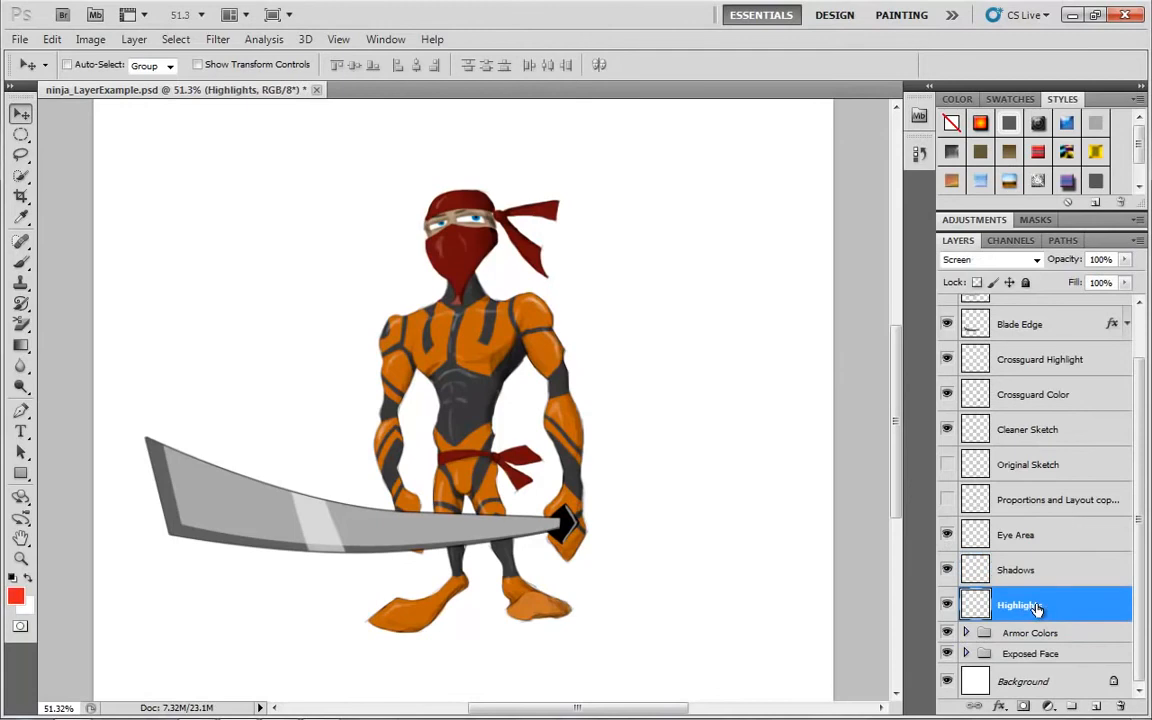
shift+click(1042, 538)
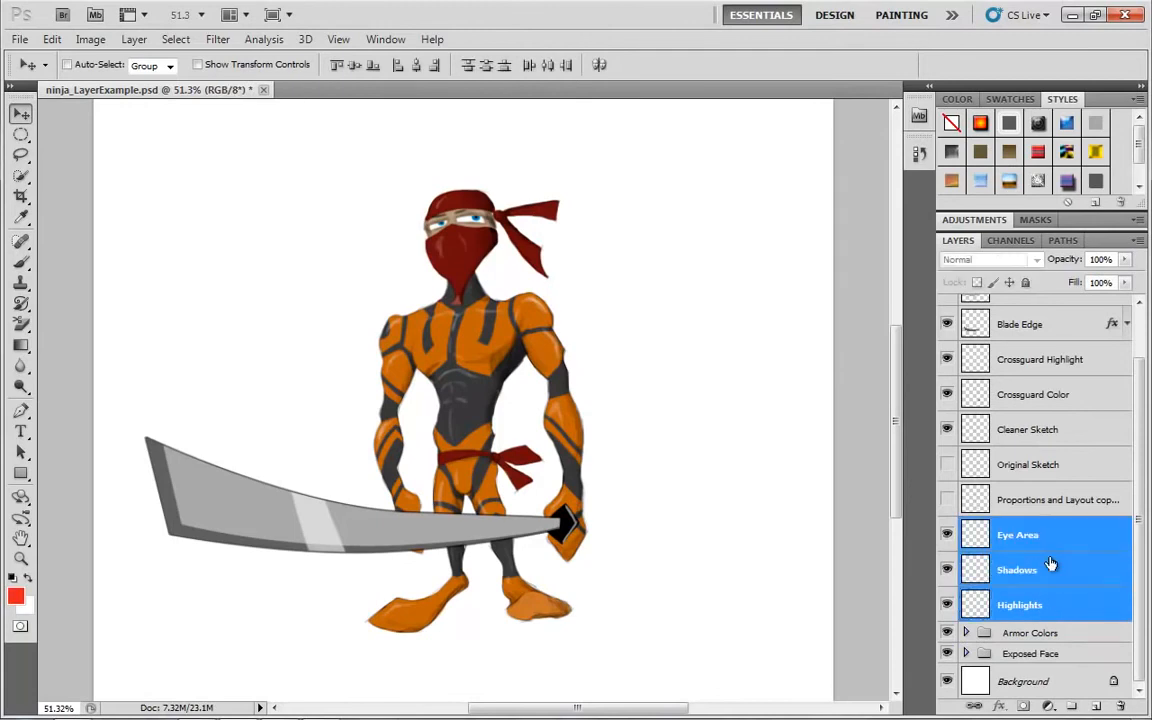
drag(1036, 614, 1071, 707)
double_click(1022, 587)
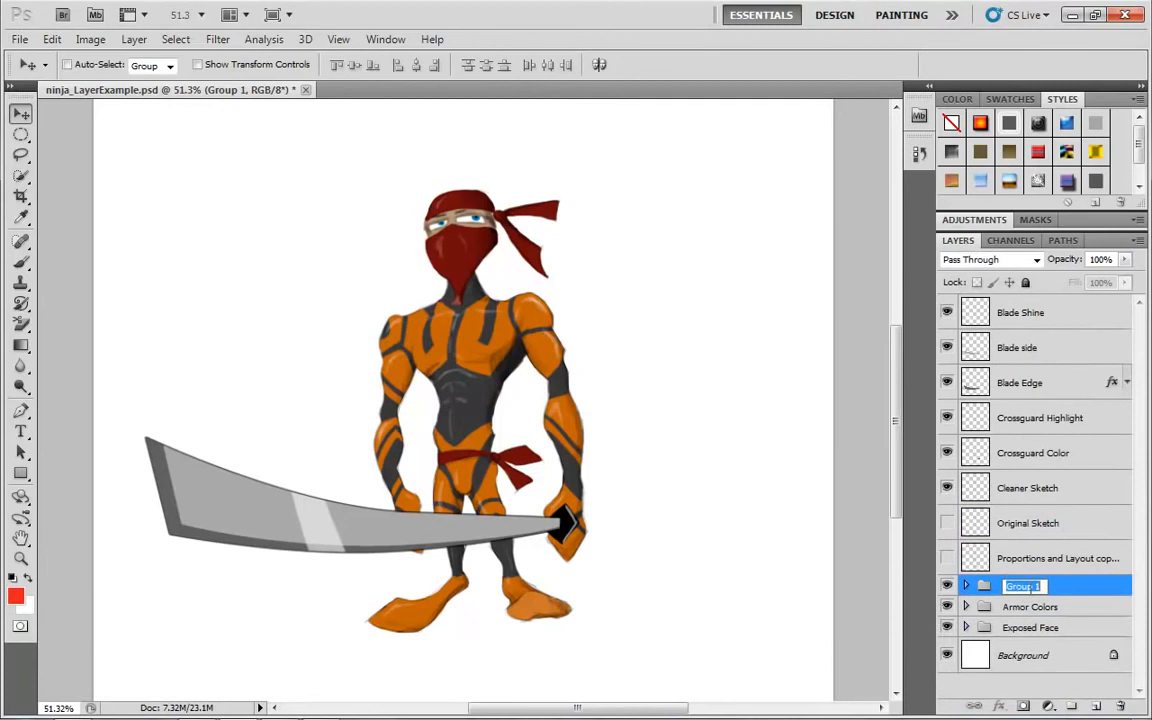
text(Shading)
key(Return)
Step: Compare the figure with the Shading group hidden and shown
click(947, 587)
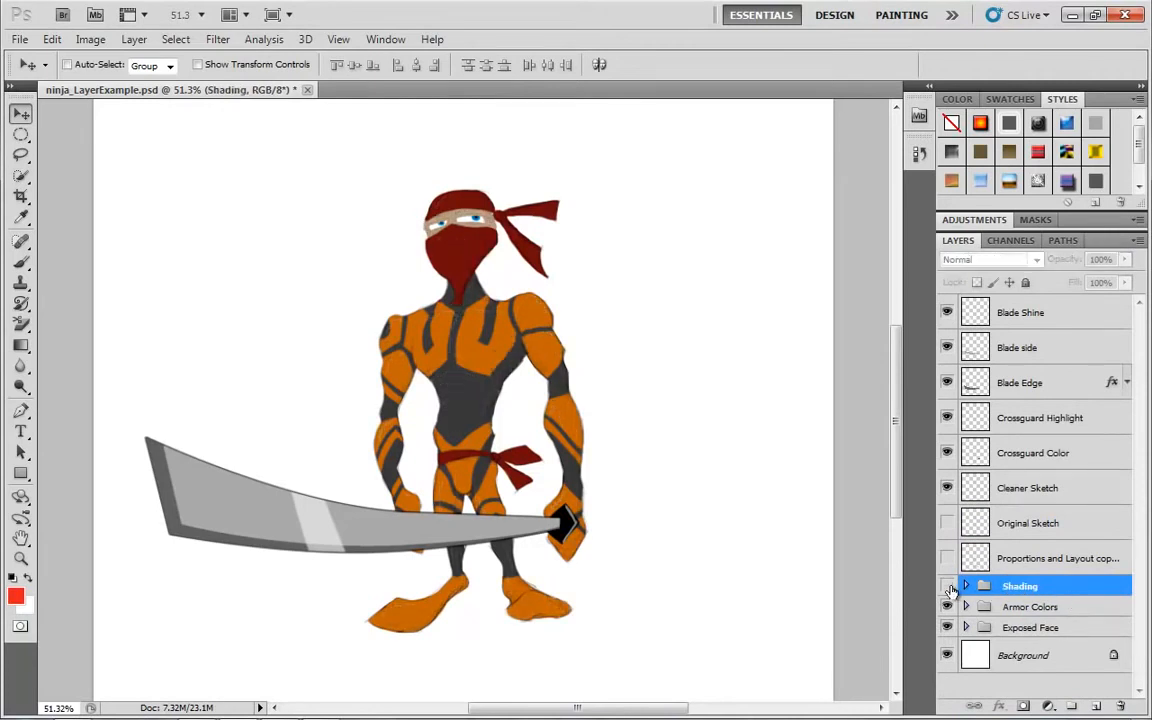
click(947, 587)
click(947, 587)
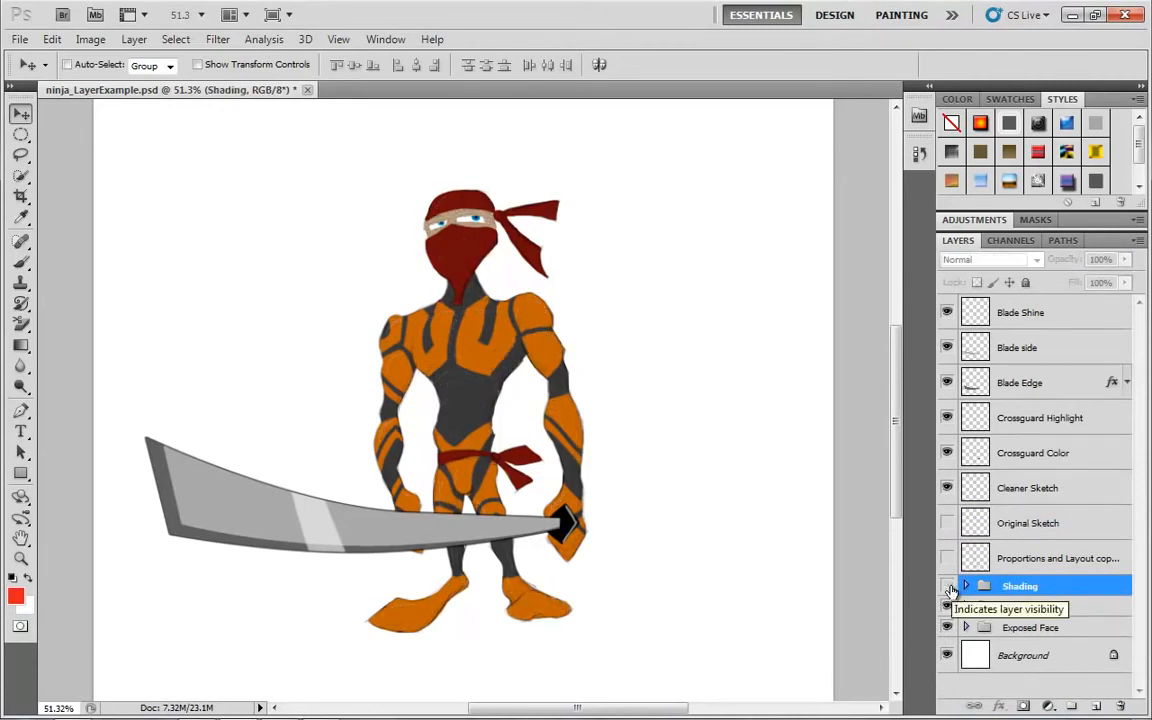
click(947, 587)
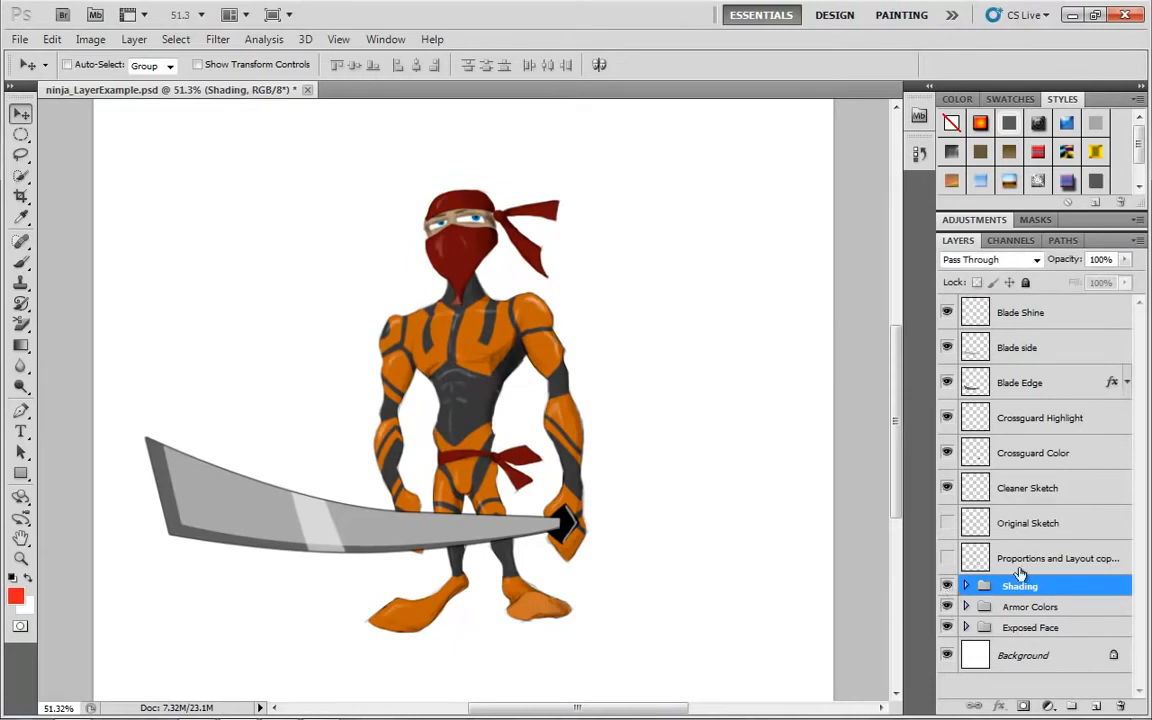
Step: Show the Proportions and Layout and Original Sketch layers over the figure to view them, and hide both again
click(975, 558)
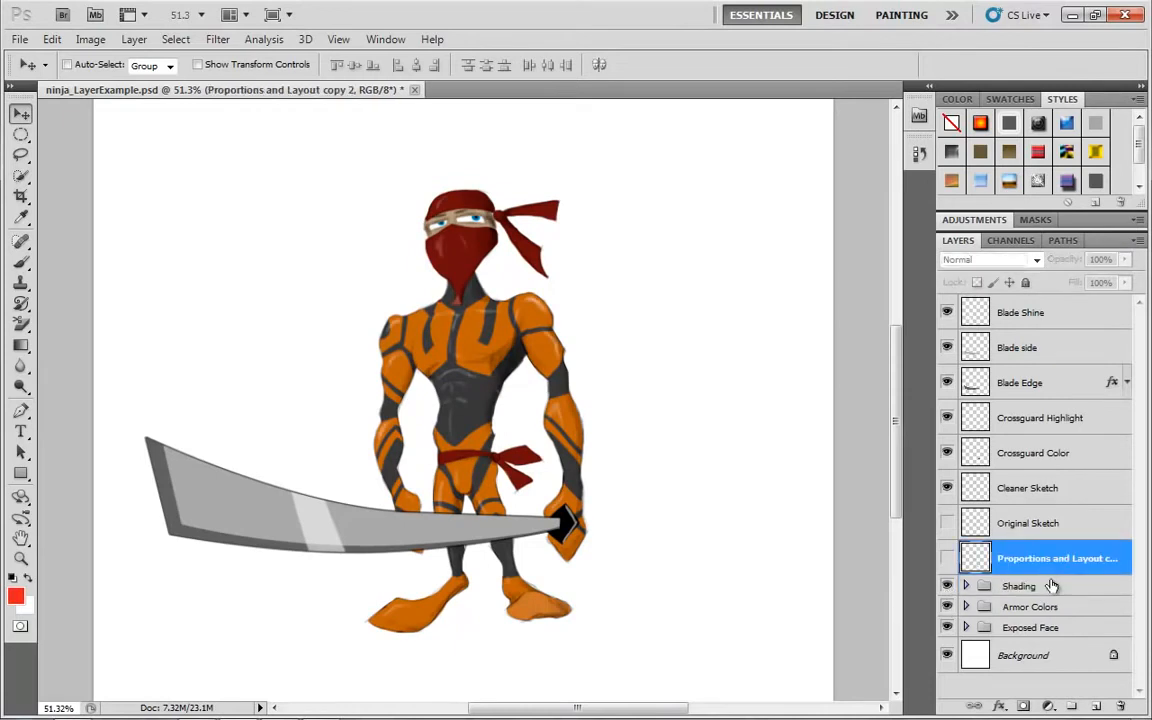
click(947, 558)
click(947, 523)
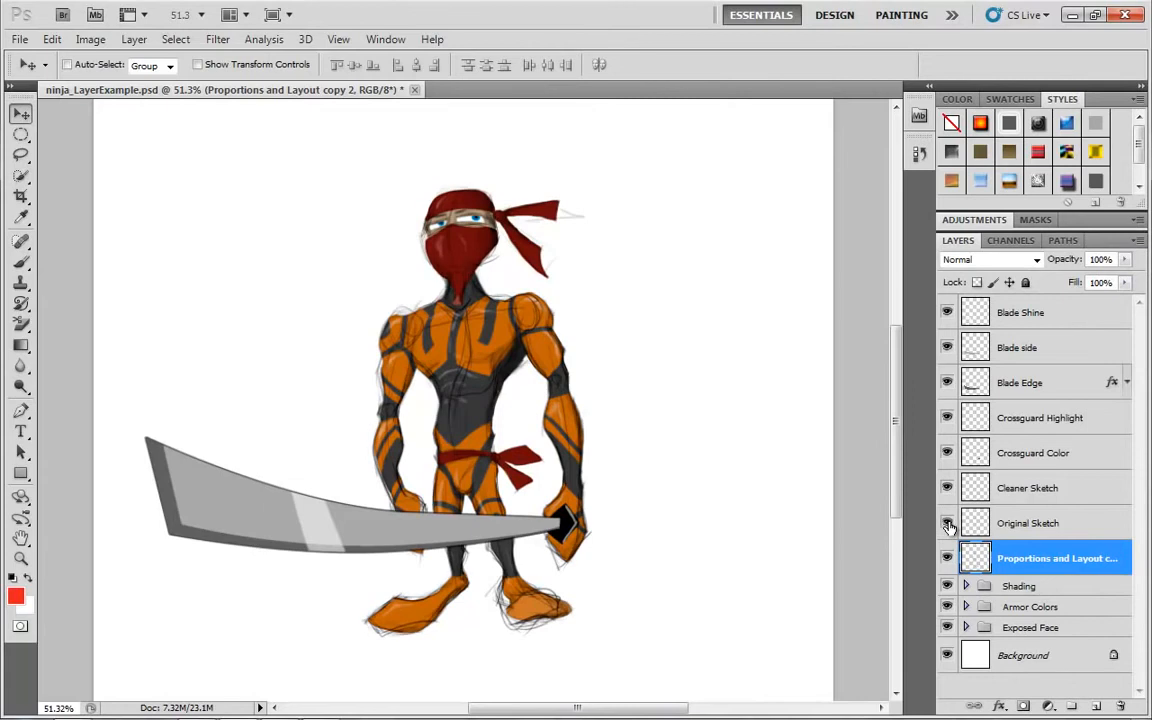
click(947, 558)
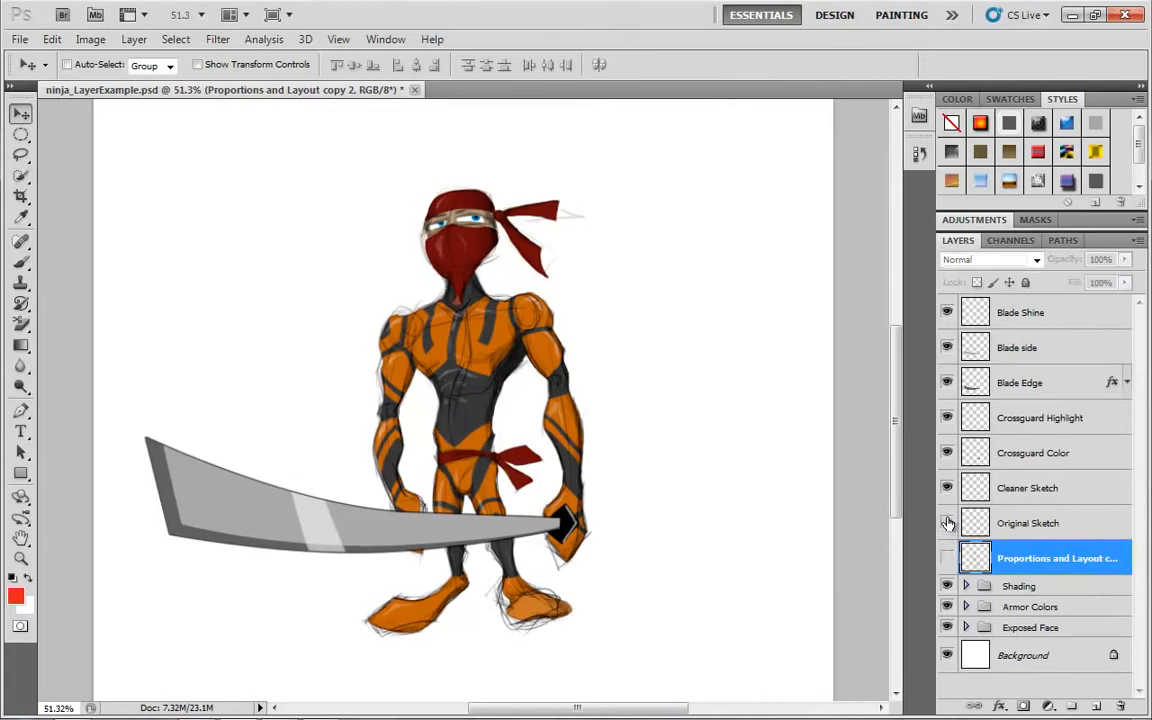
click(947, 523)
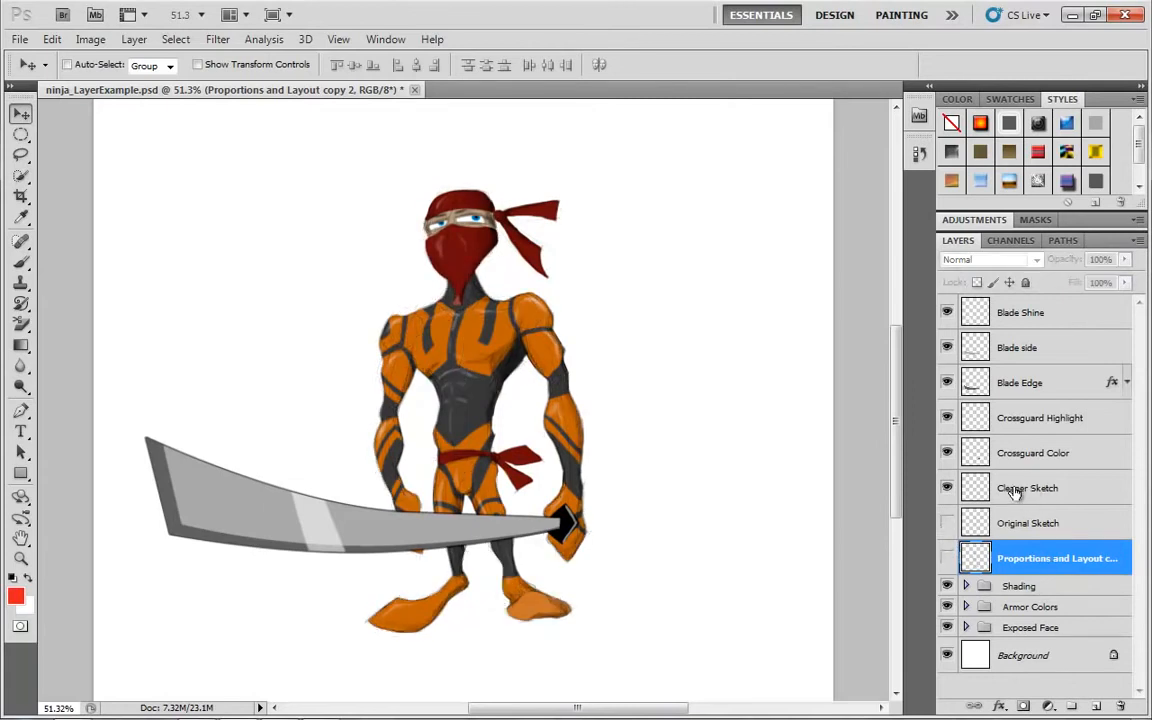
Step: Group the Cleaner Sketch, Original Sketch and Proportions and Layout layers and name the group Sketches & Lines
click(1014, 490)
click(1008, 522)
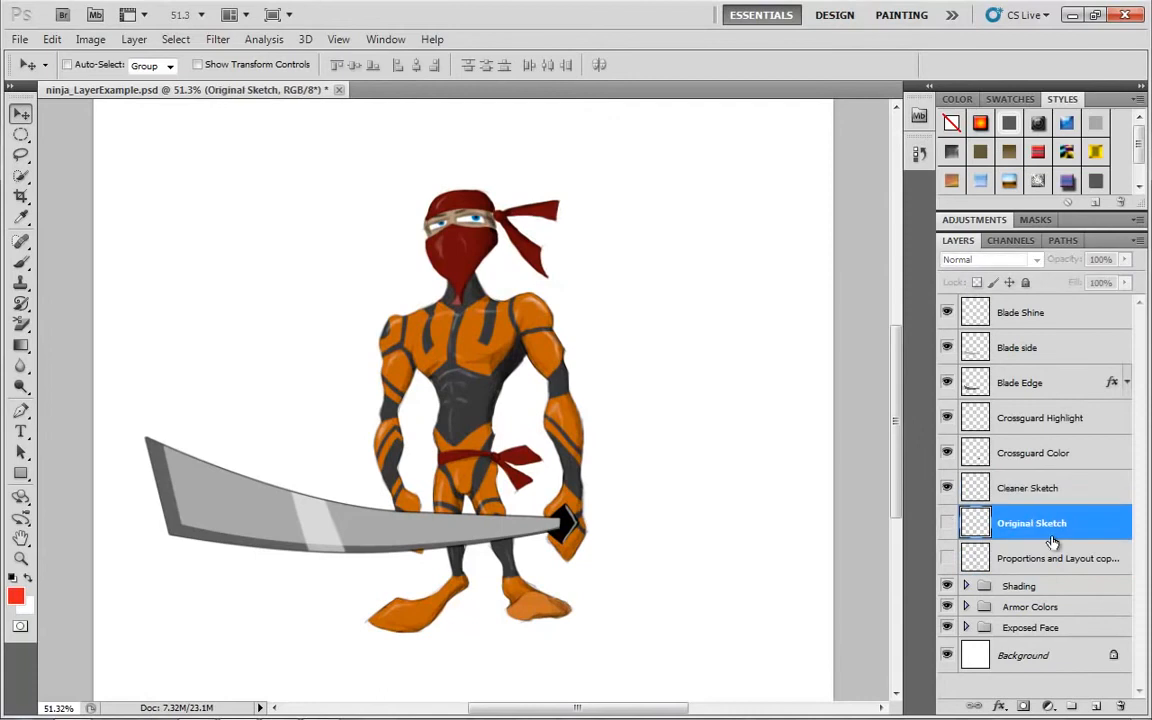
click(1035, 558)
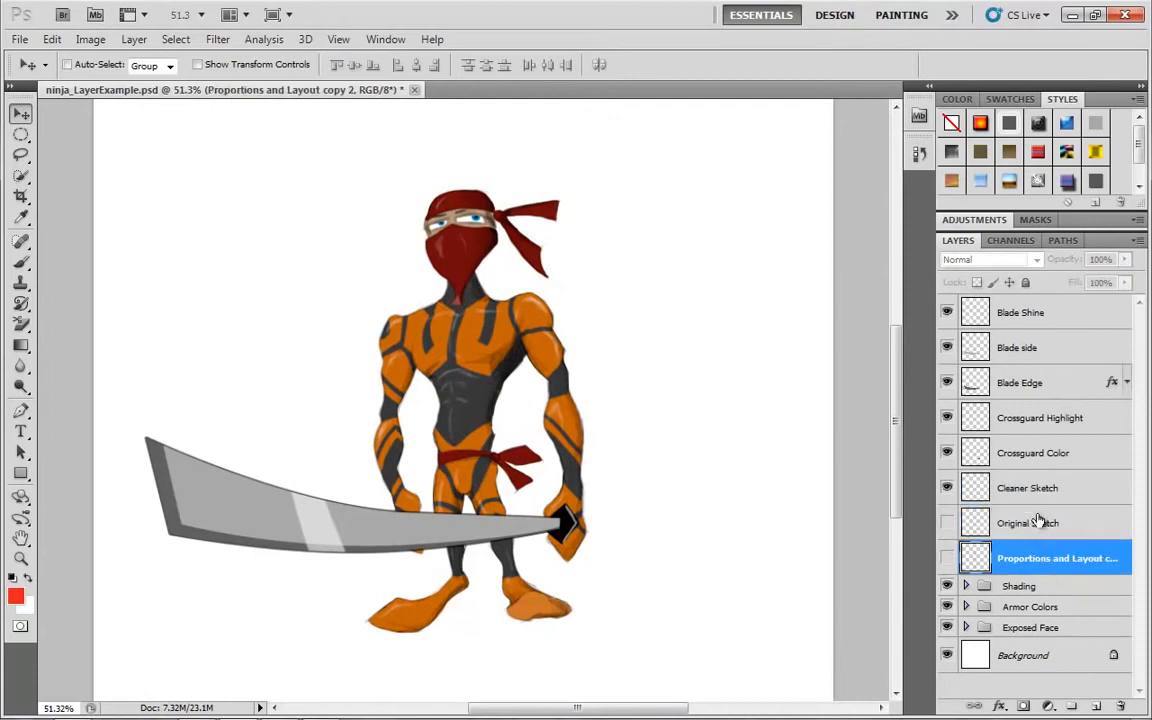
shift+click(1008, 494)
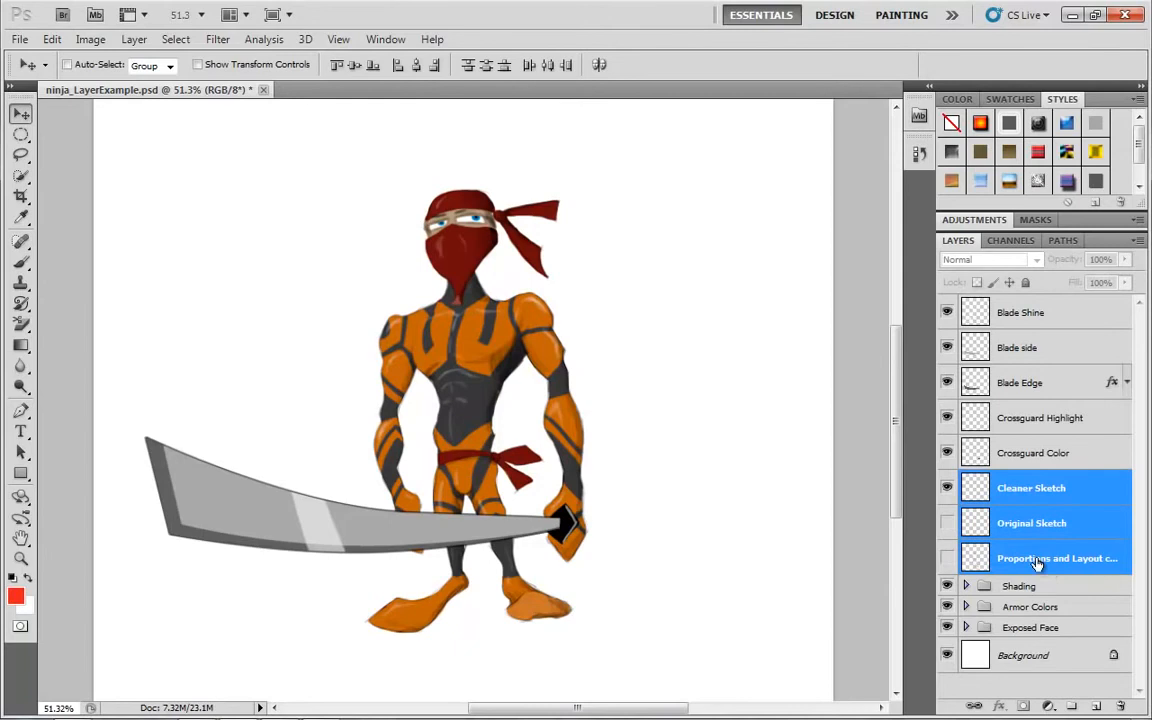
drag(1070, 568, 1070, 706)
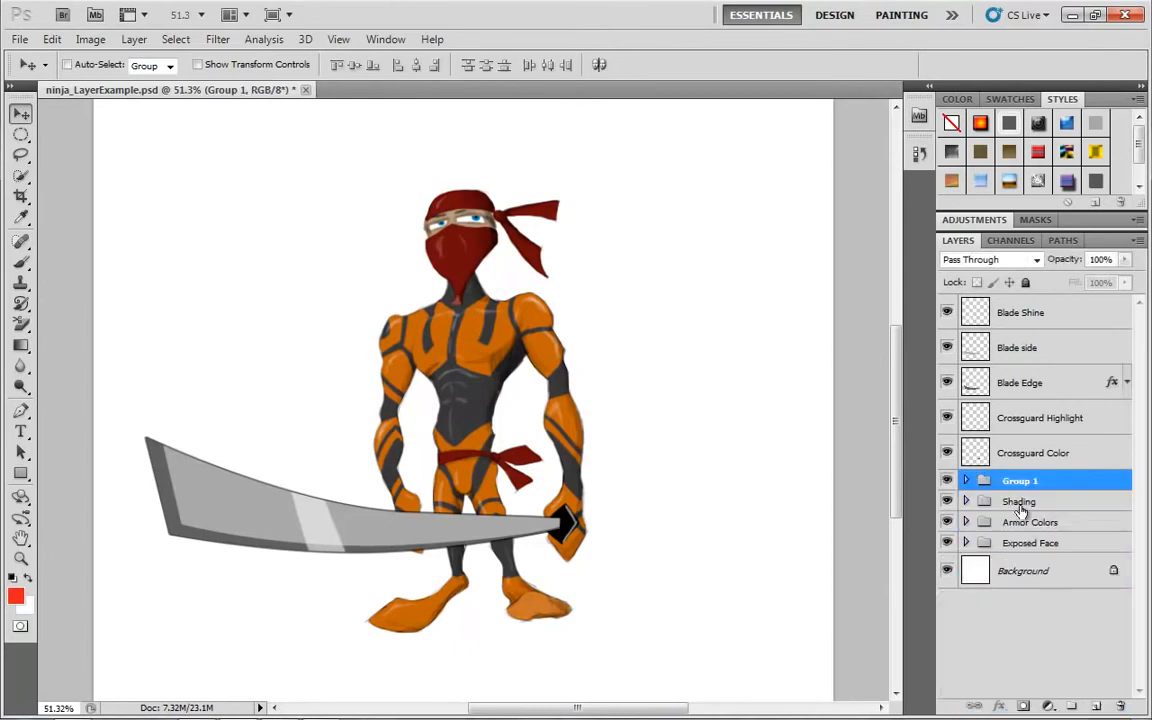
double_click(1020, 482)
text(Sketches & Lines)
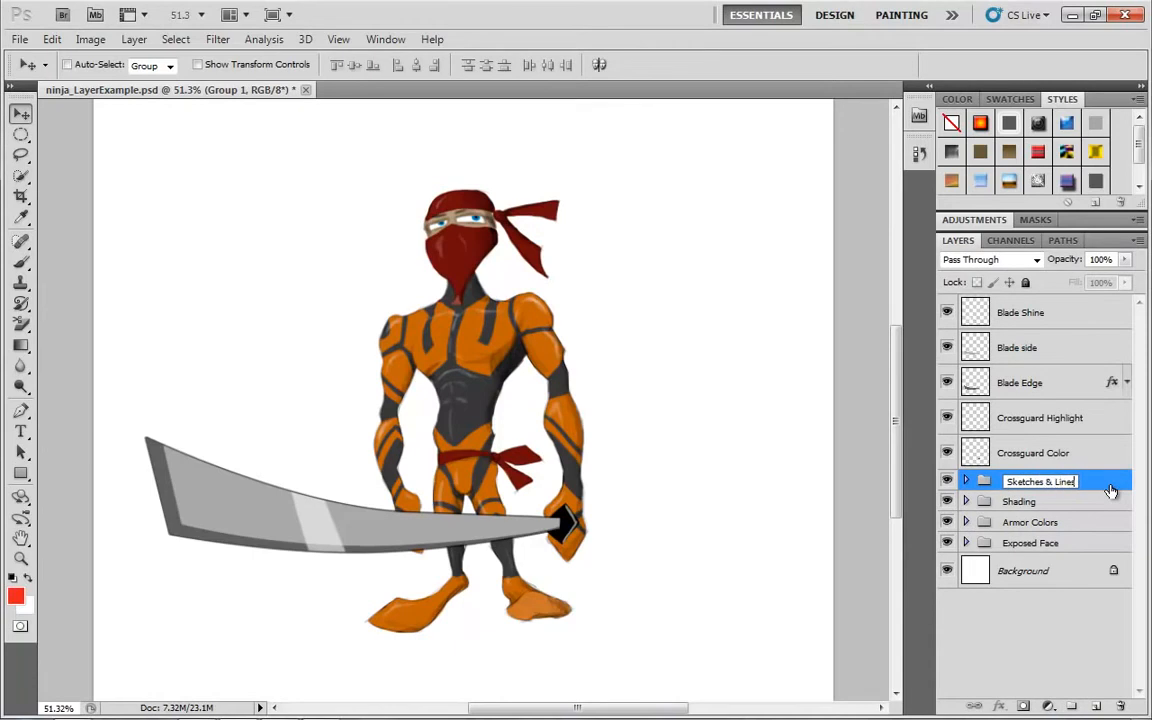
key(Return)
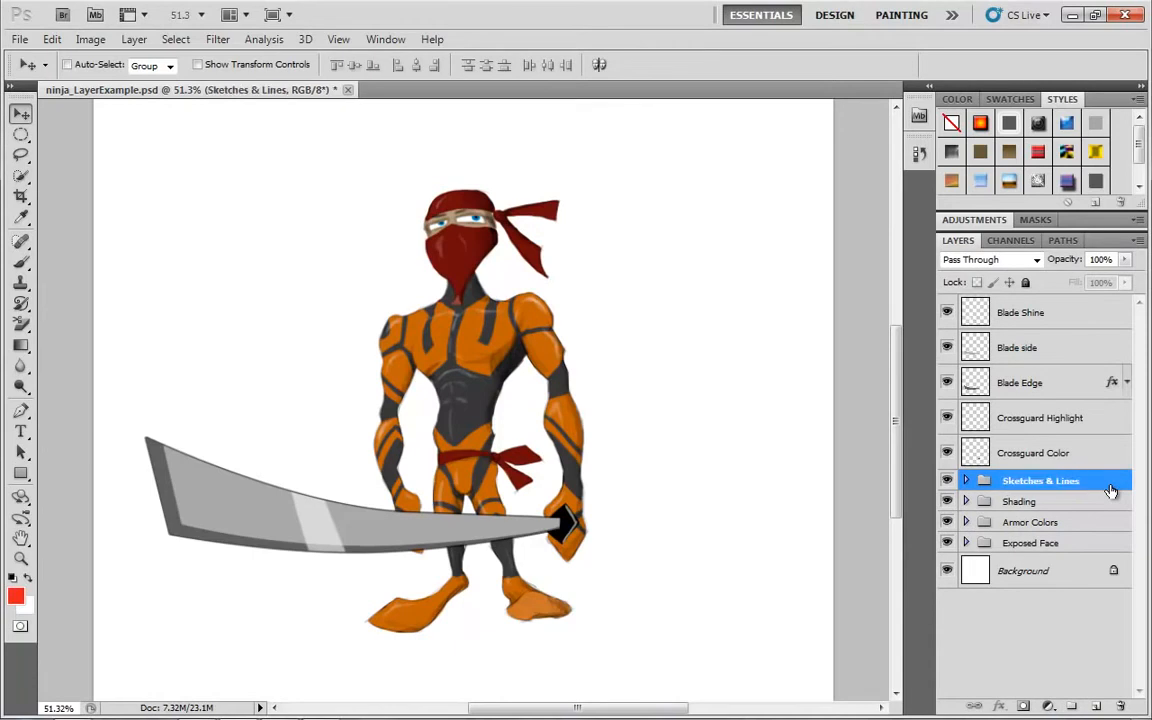
Step: Move the Crossguard Highlight layer between the Blade Shine and Blade side layers
click(1033, 455)
click(1040, 418)
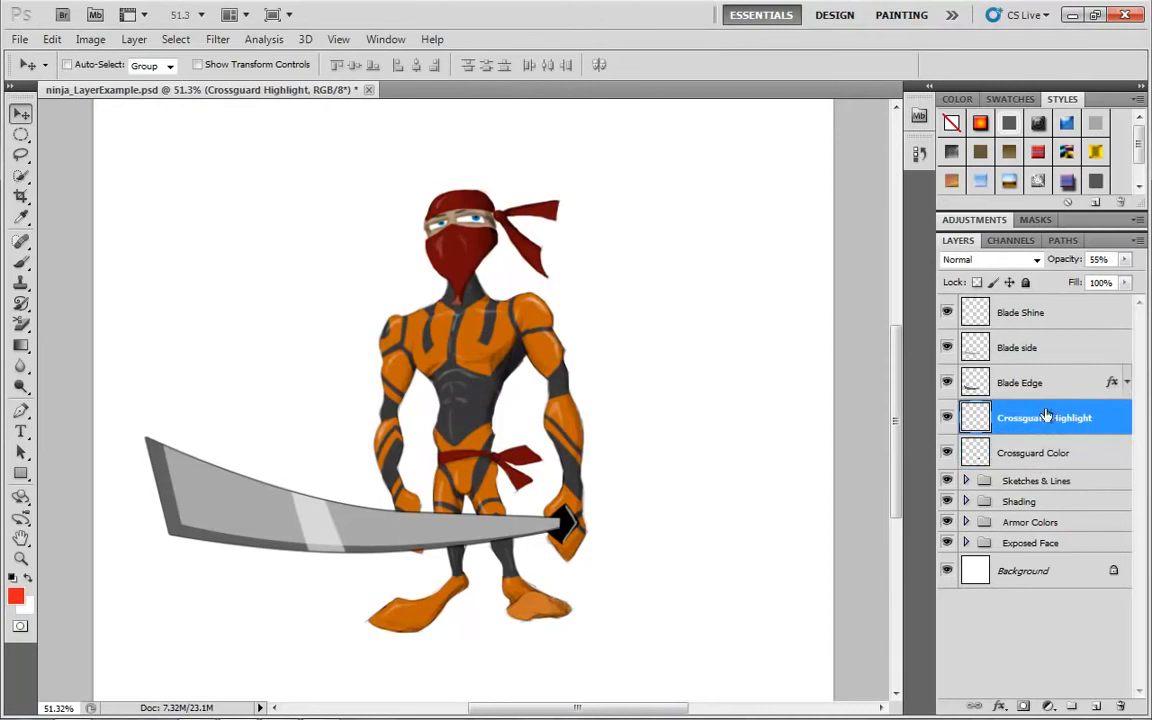
click(1018, 381)
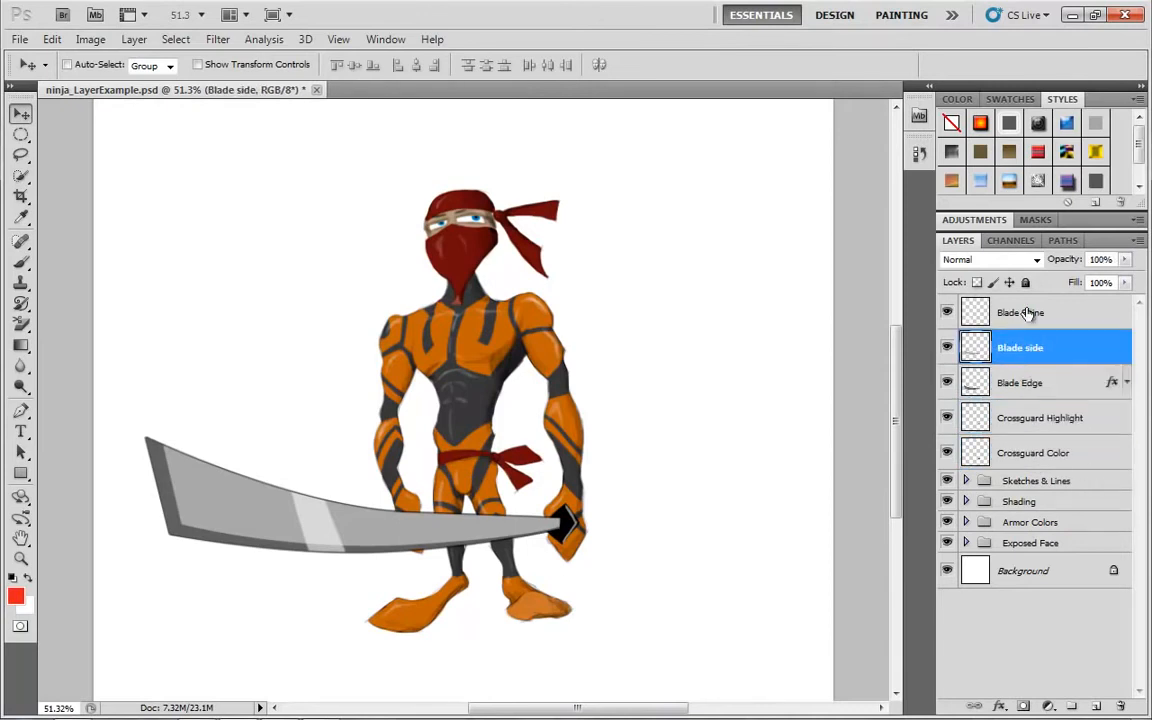
click(1057, 429)
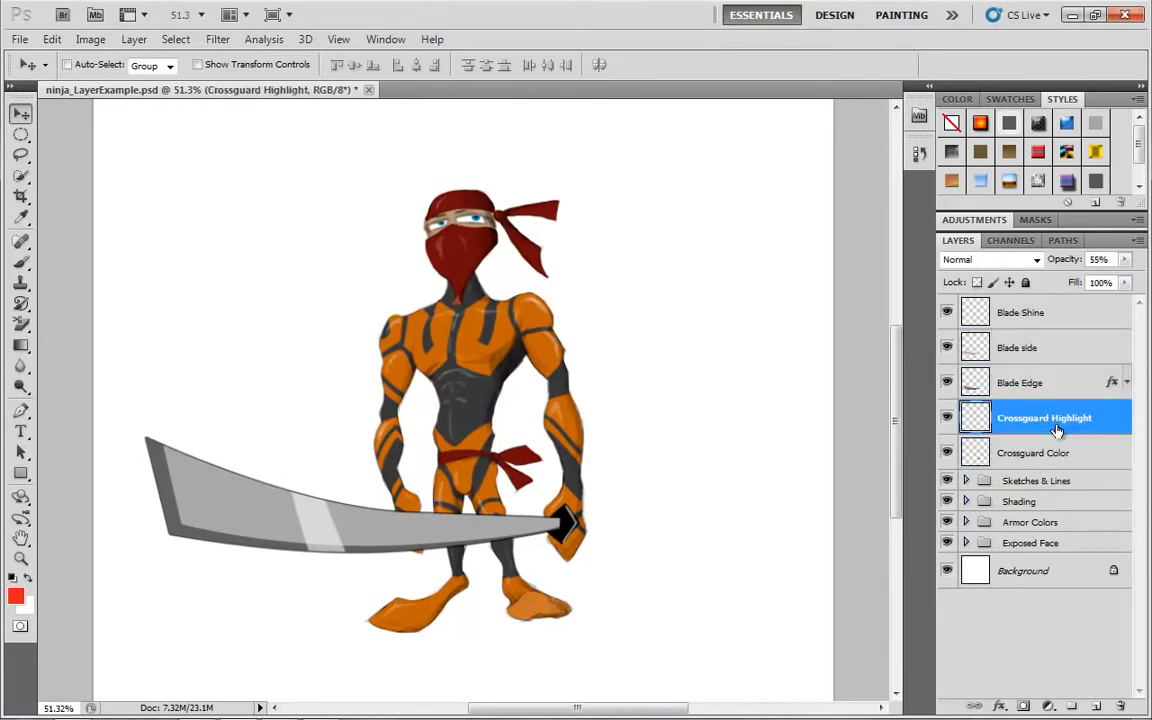
drag(1047, 430, 1042, 333)
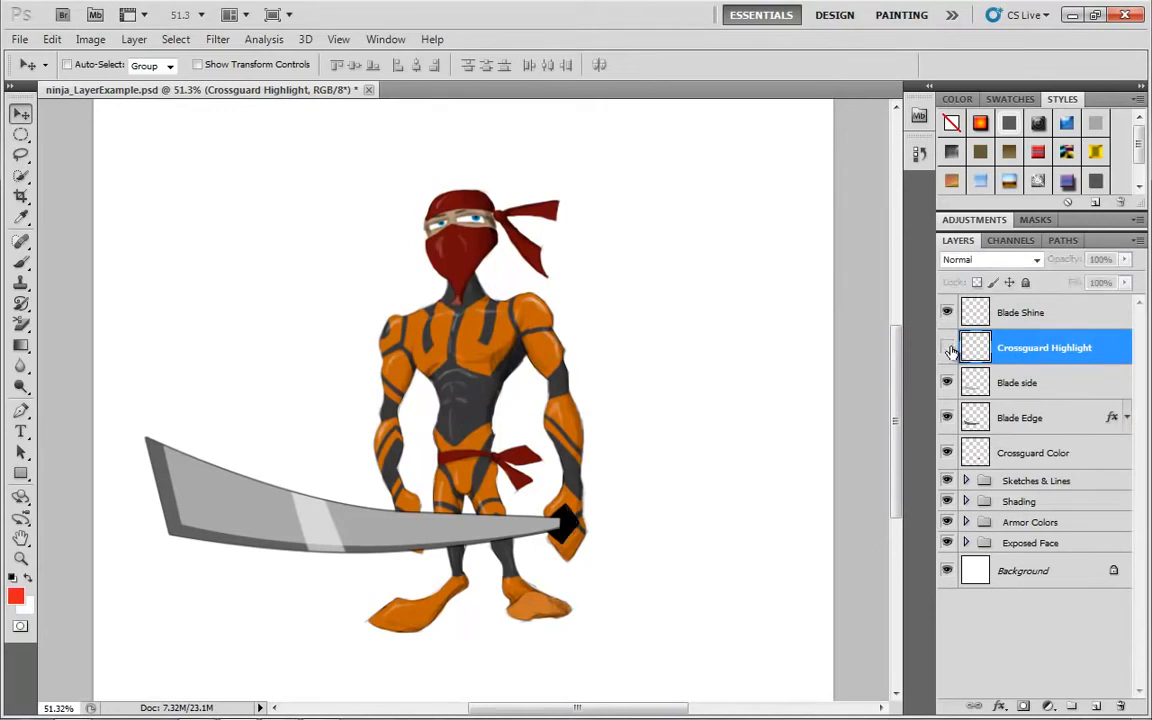
Step: Group the Blade side, Blade Edge and Crossguard Color layers and name the group Sword Color
click(1044, 381)
click(1062, 453)
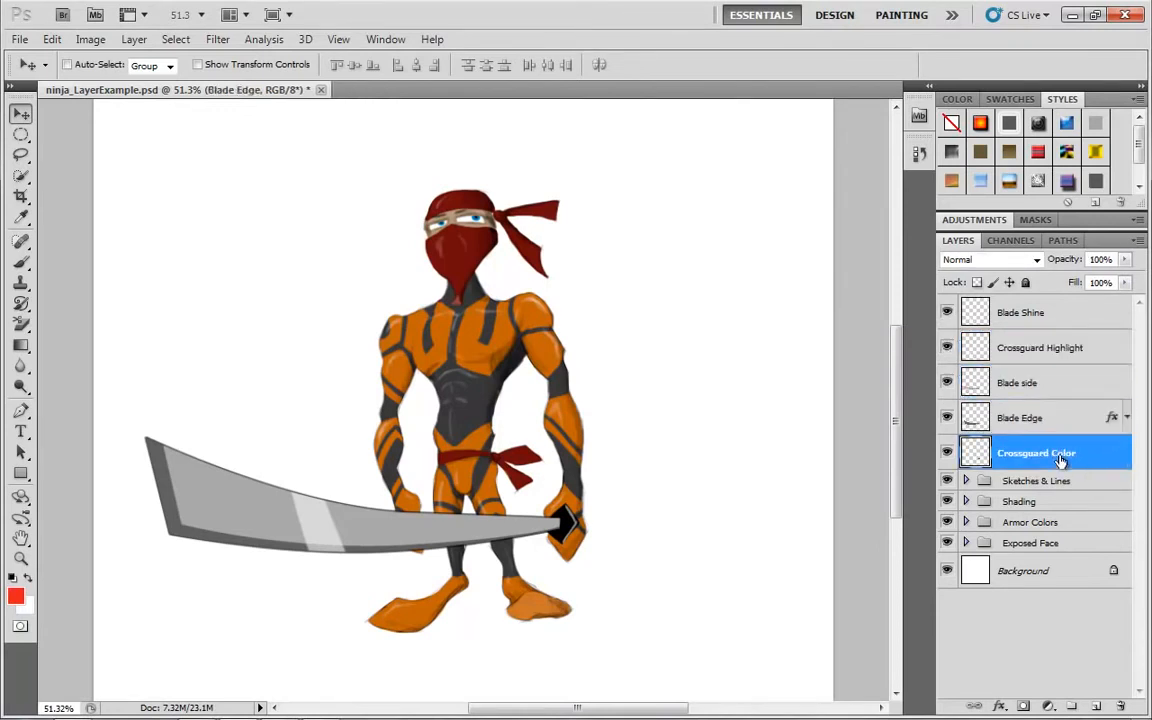
shift+click(1049, 389)
drag(1121, 463, 1073, 707)
double_click(1020, 375)
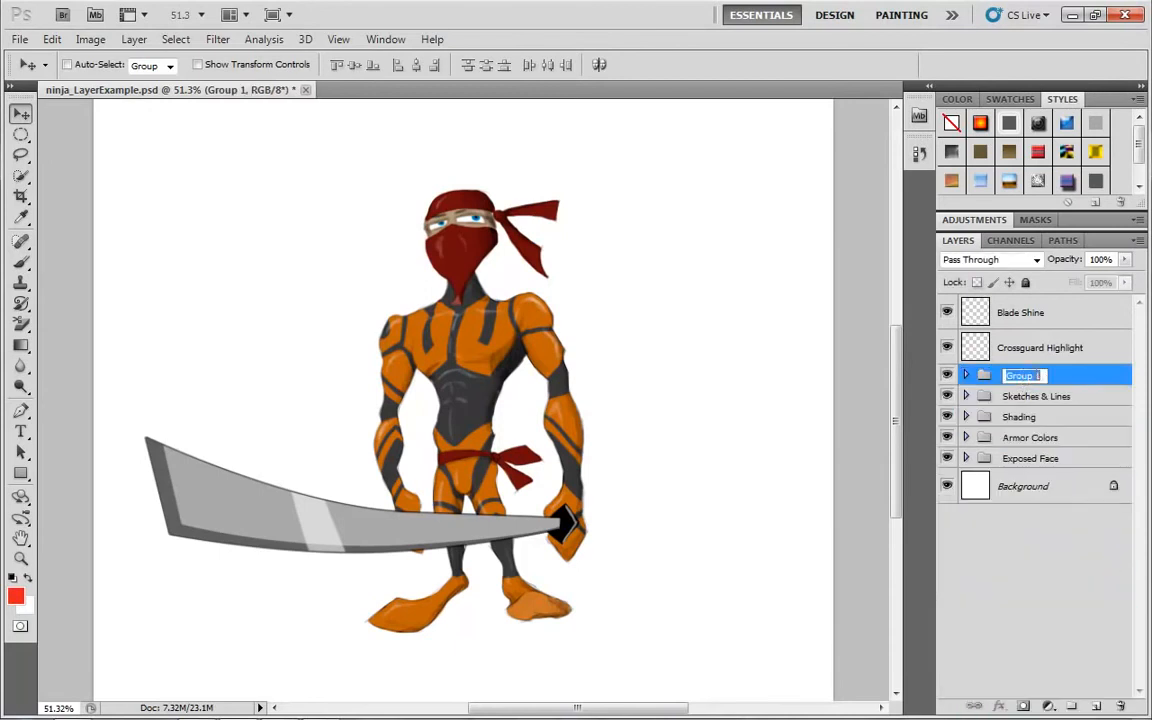
text(Sword Color)
key(Return)
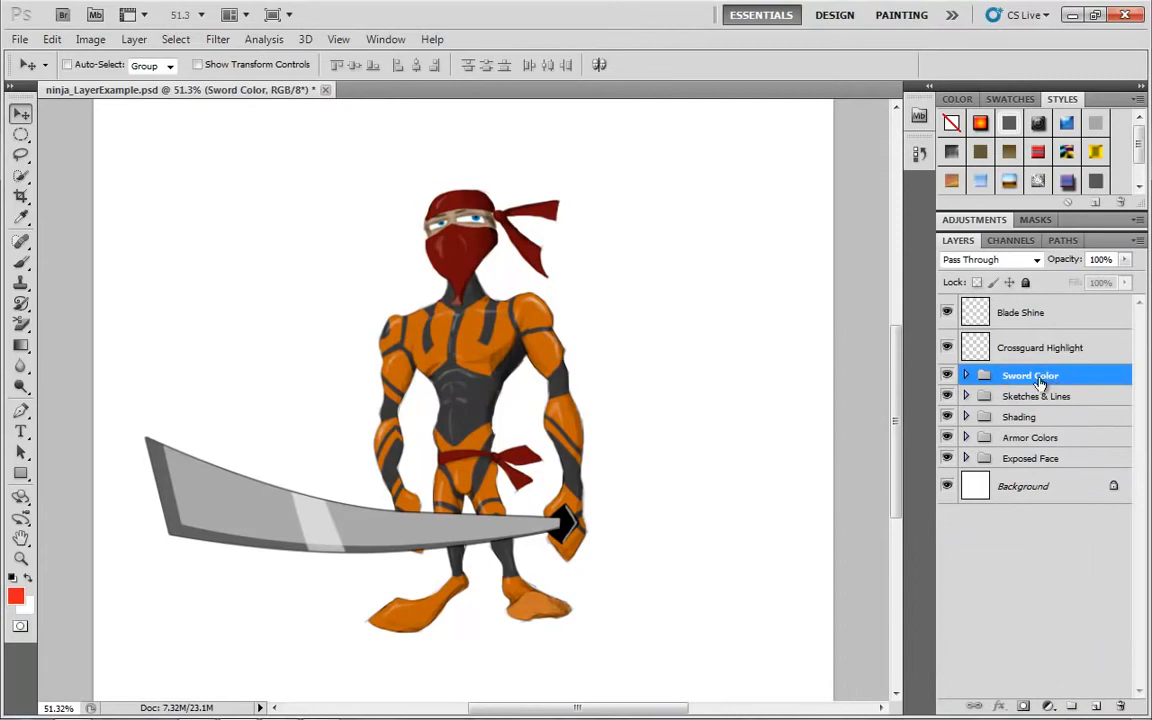
Step: Group the Blade Shine and Crossguard Highlight layers and name the group Sword Shading
click(1044, 312)
shift+click(1046, 348)
drag(1046, 352, 1071, 704)
double_click(1023, 305)
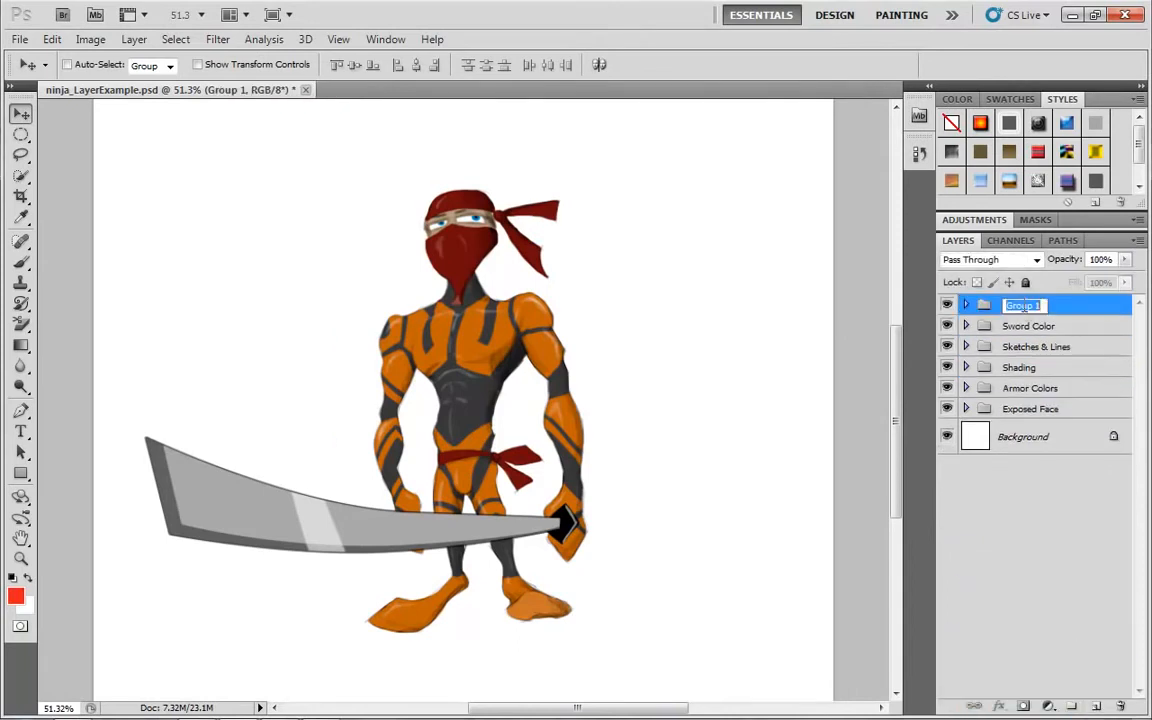
text(Sword Shad)
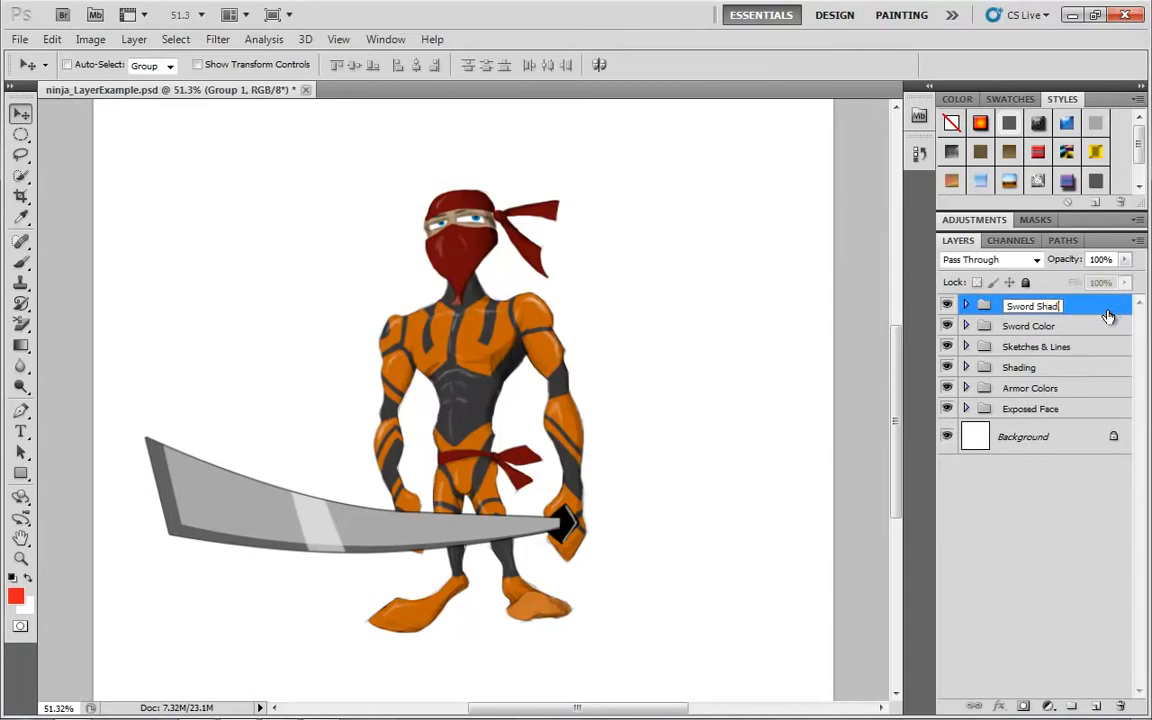
text(ing)
key(Return)
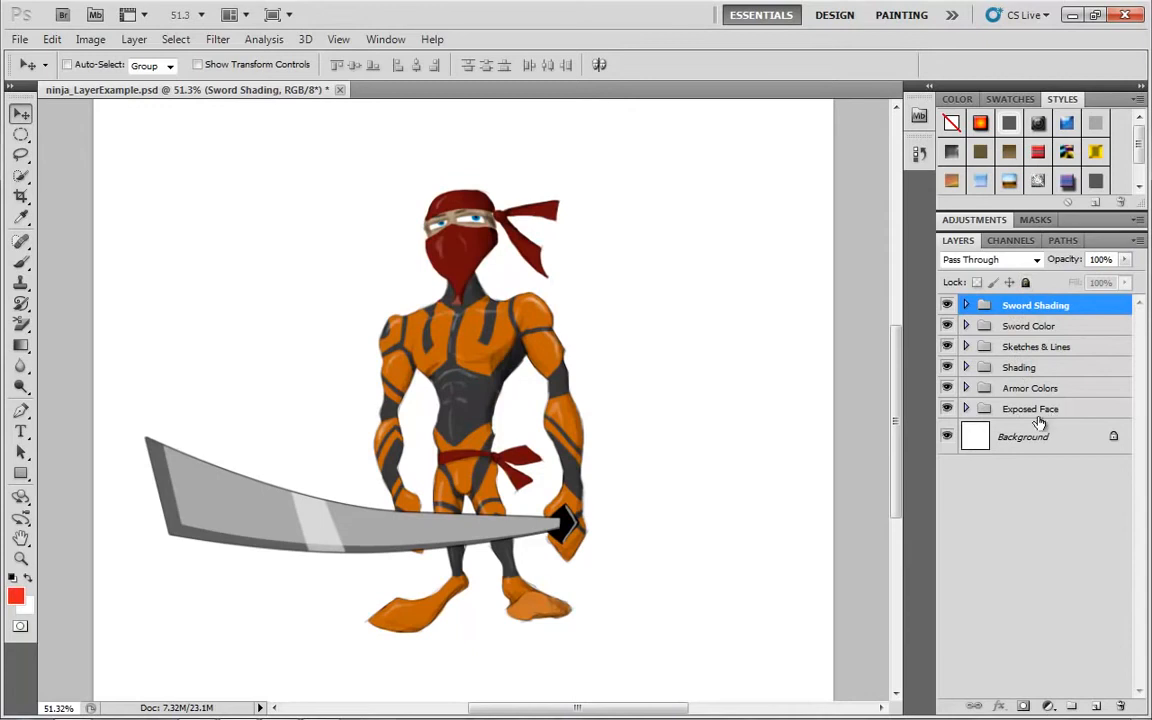
Step: Expand the Armor Colors group, view the figure without Armor Accents and without Base Uniform Color, restore both layers and collapse the group
click(966, 389)
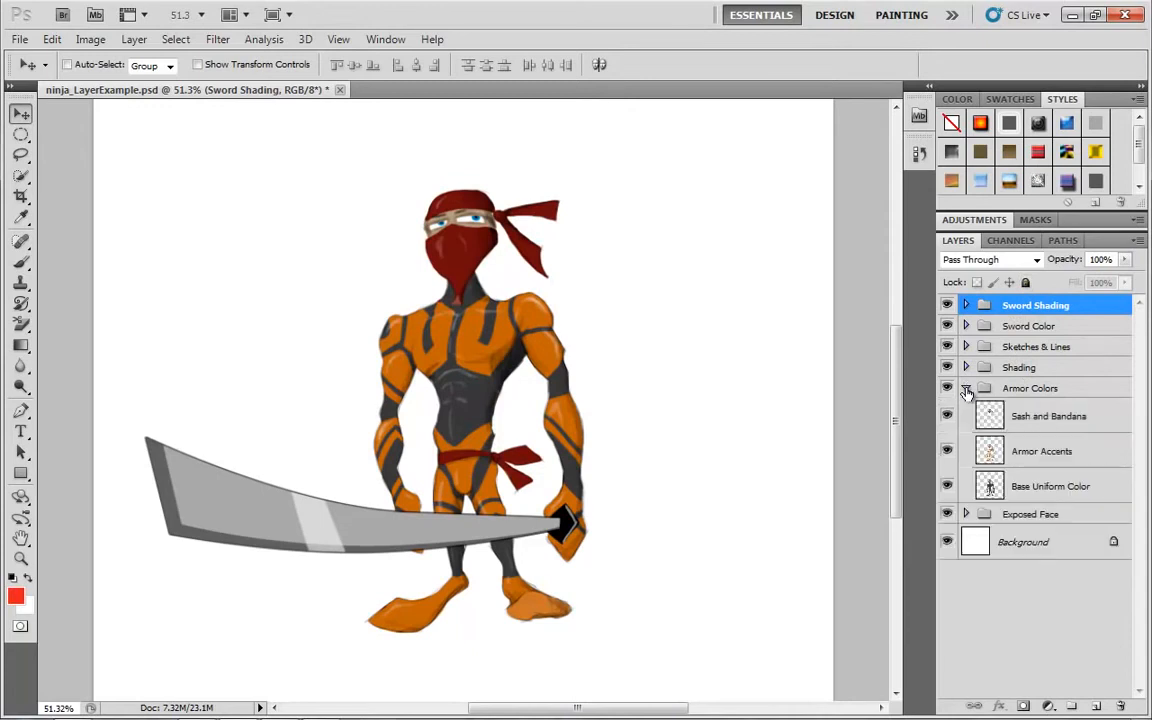
click(947, 452)
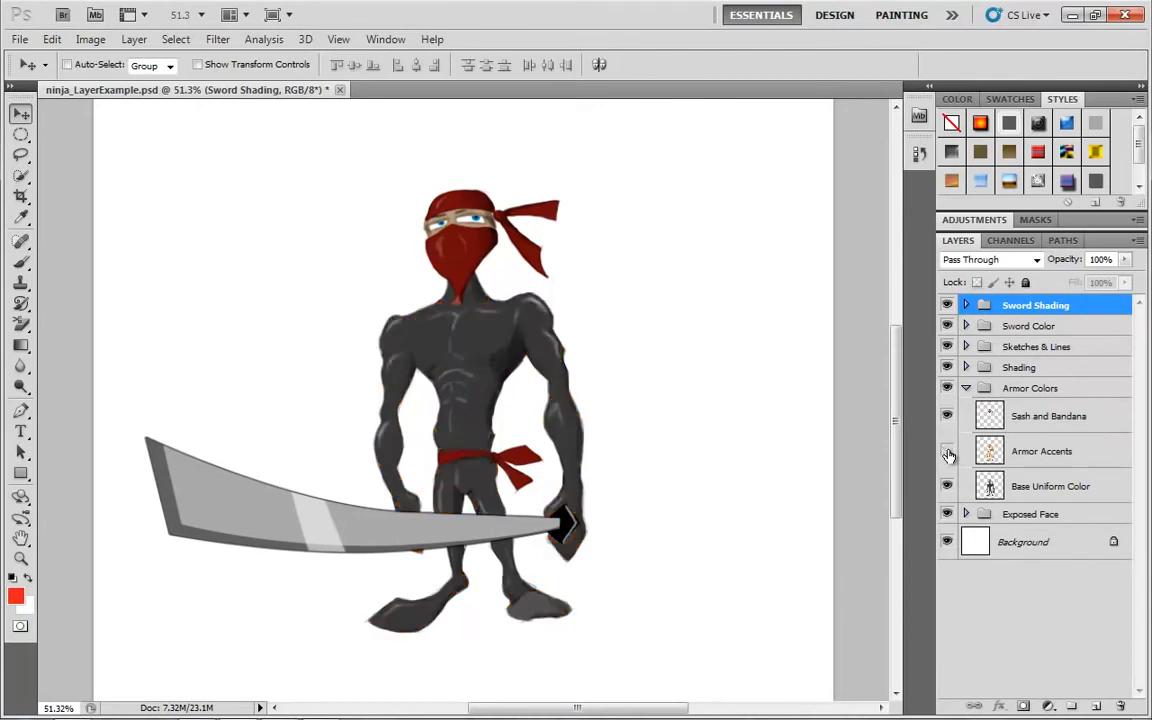
click(947, 453)
click(946, 487)
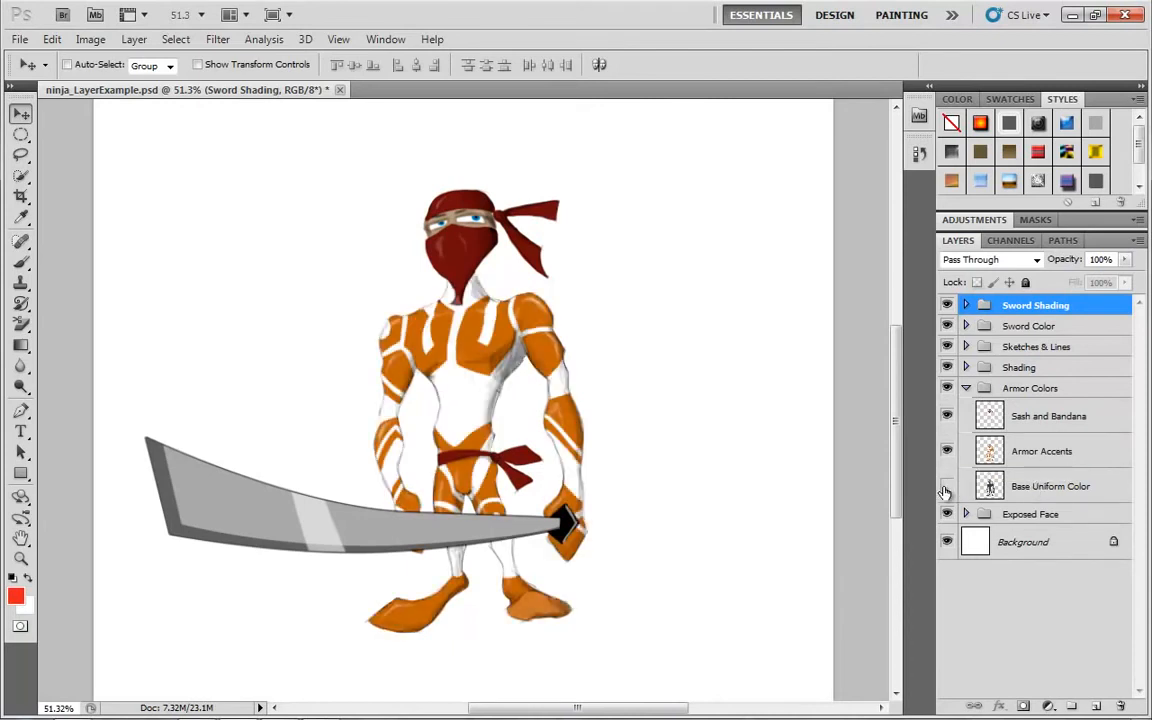
click(946, 487)
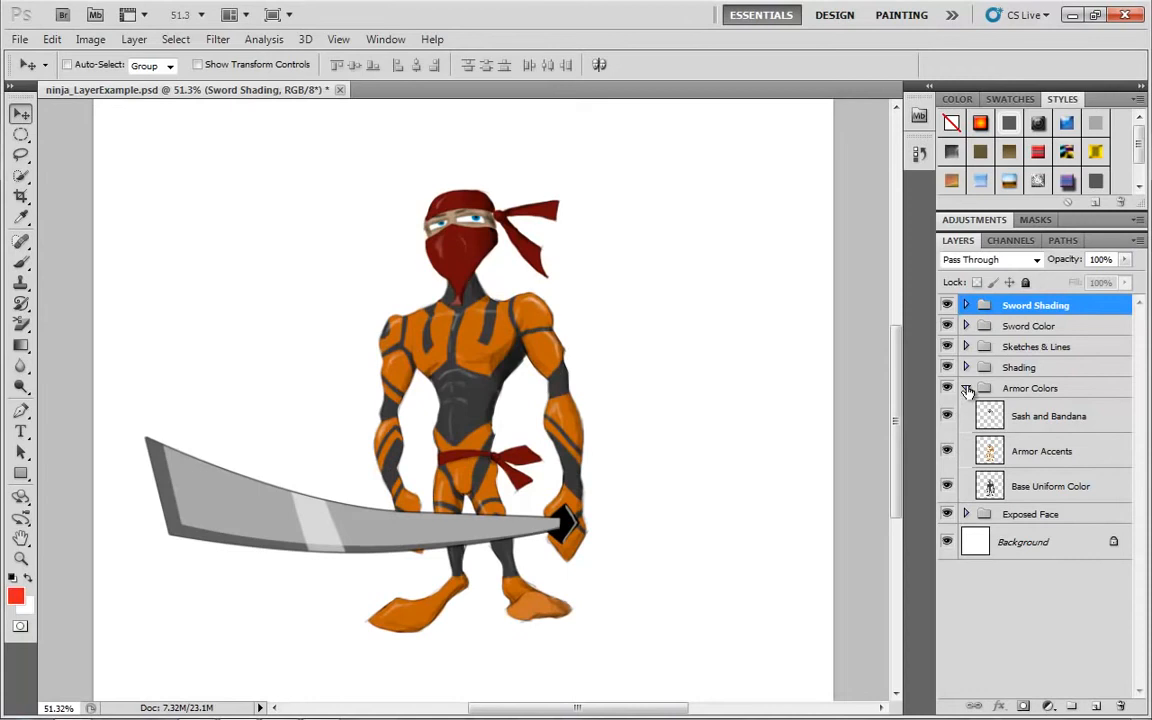
click(966, 389)
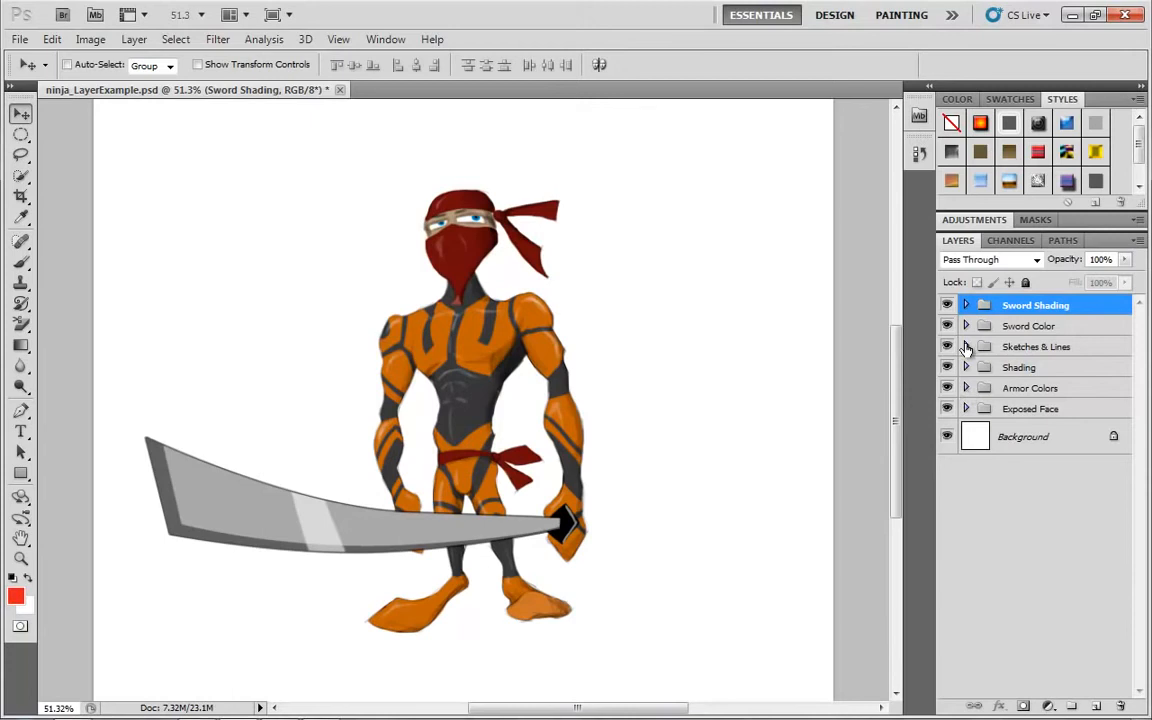
Step: In Sketches & Lines, show the Original Sketch and Proportions and Layout layers, group them and name the group Initial Sketch Work
click(966, 347)
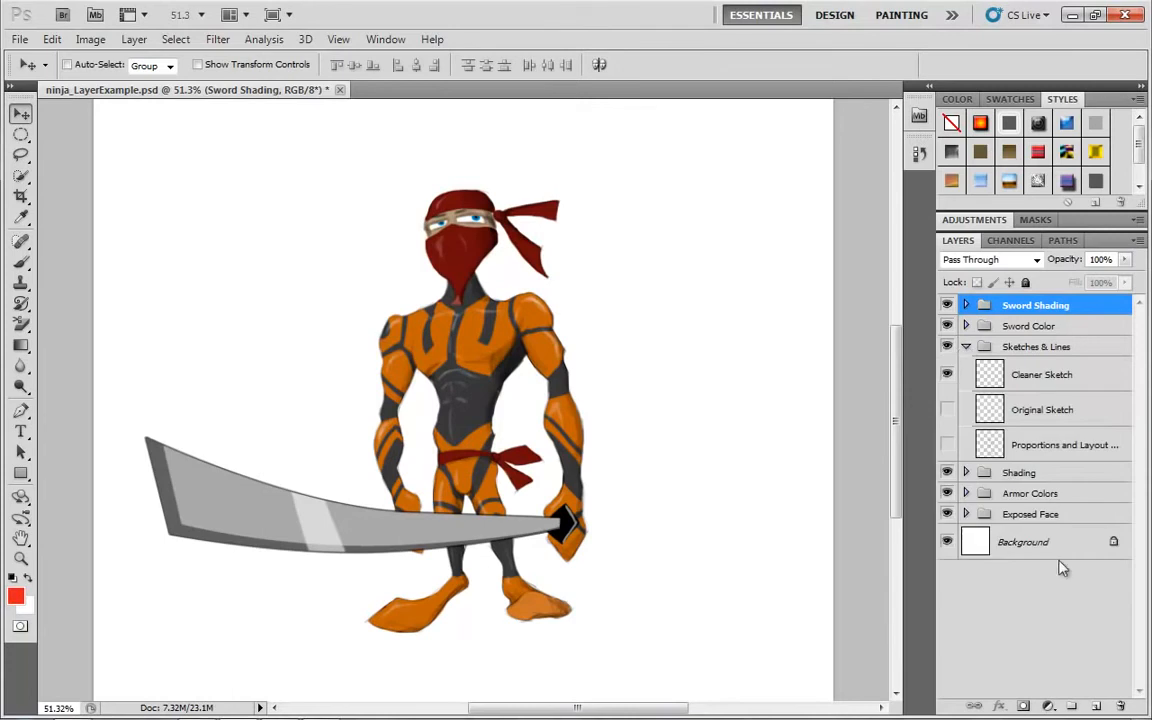
click(1040, 413)
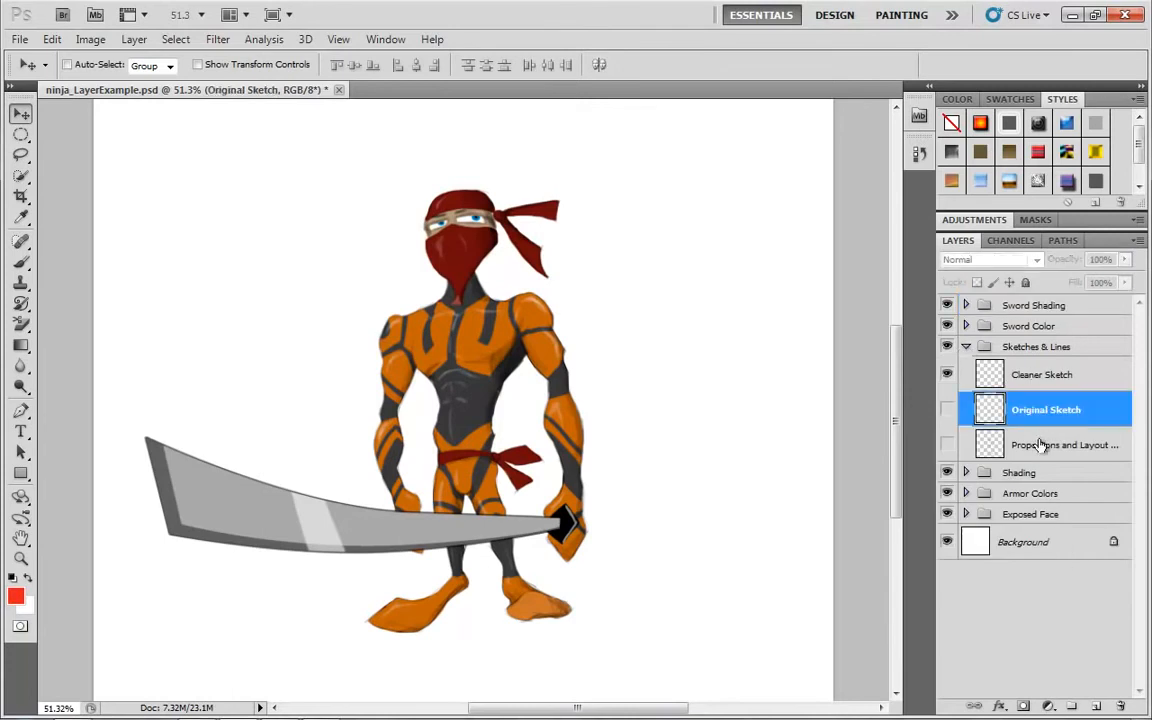
click(1040, 443)
click(1040, 411)
click(1058, 438)
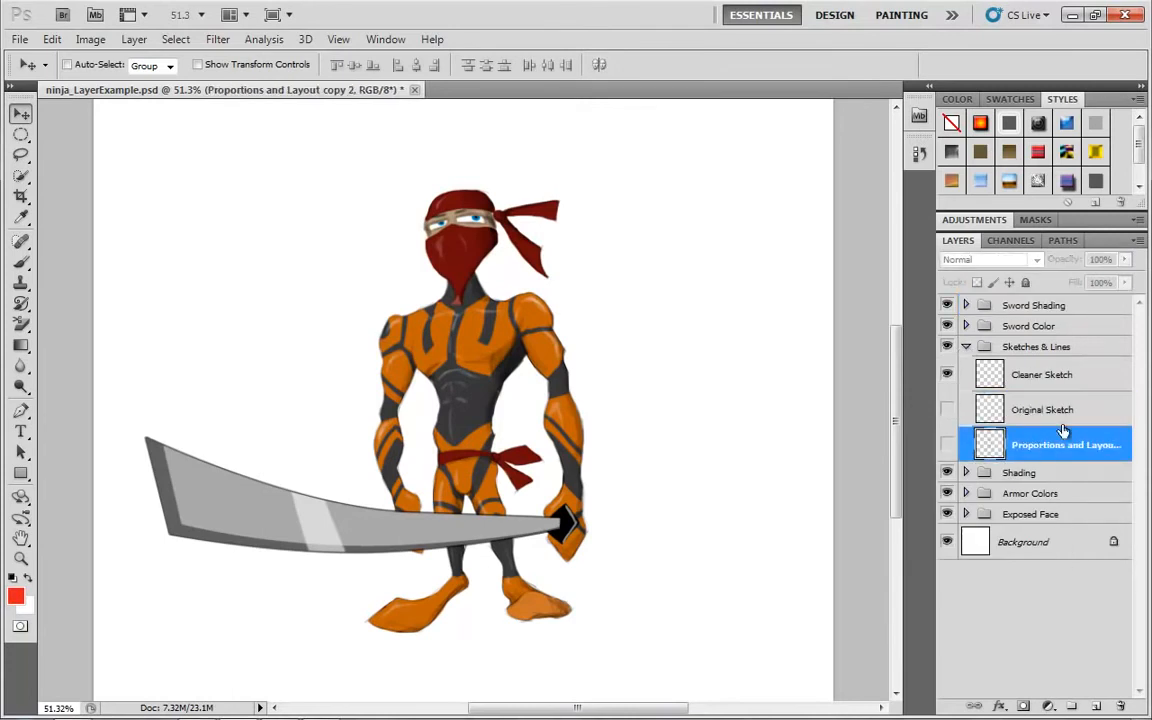
click(1040, 415)
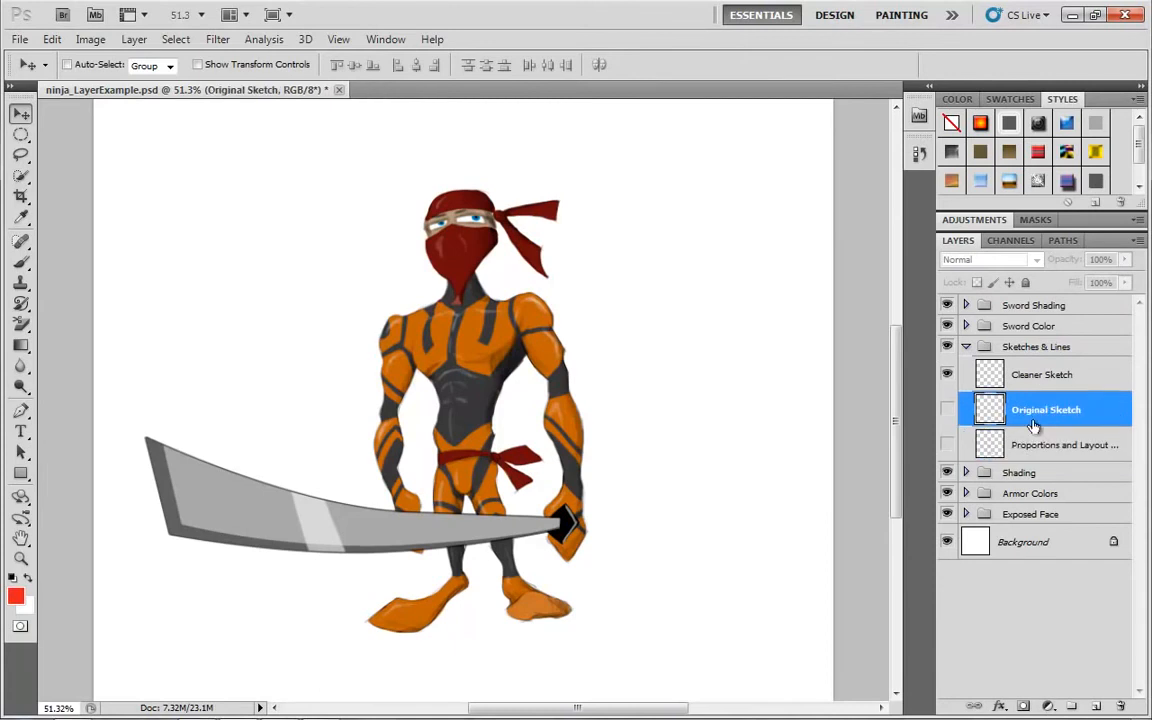
shift+click(1040, 457)
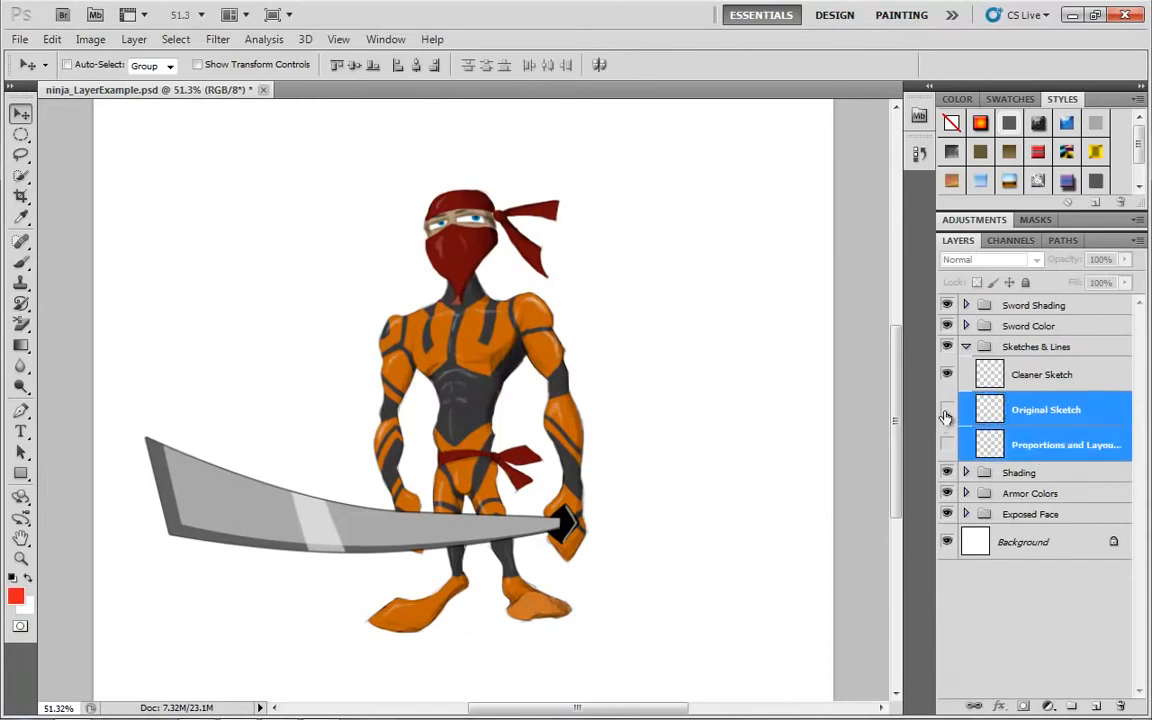
mouse_move(950, 413)
mouse_down()
mouse_move(948, 443)
mouse_move(1069, 626)
mouse_move(1071, 706)
mouse_up()
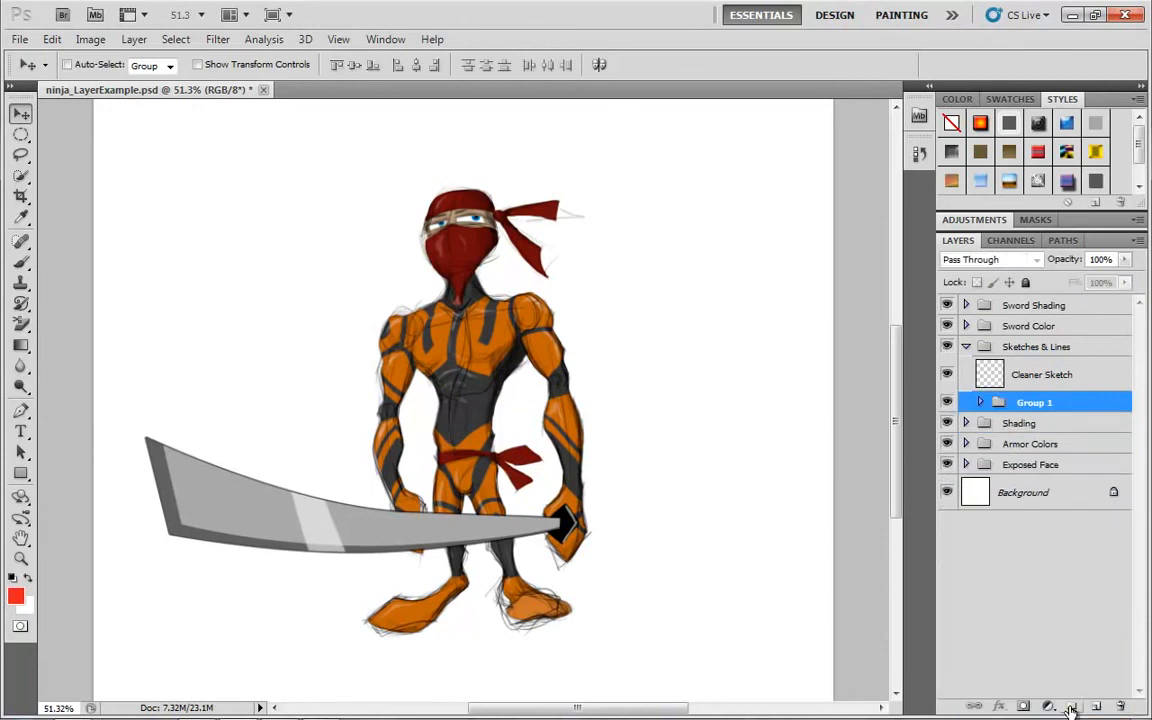
double_click(1036, 404)
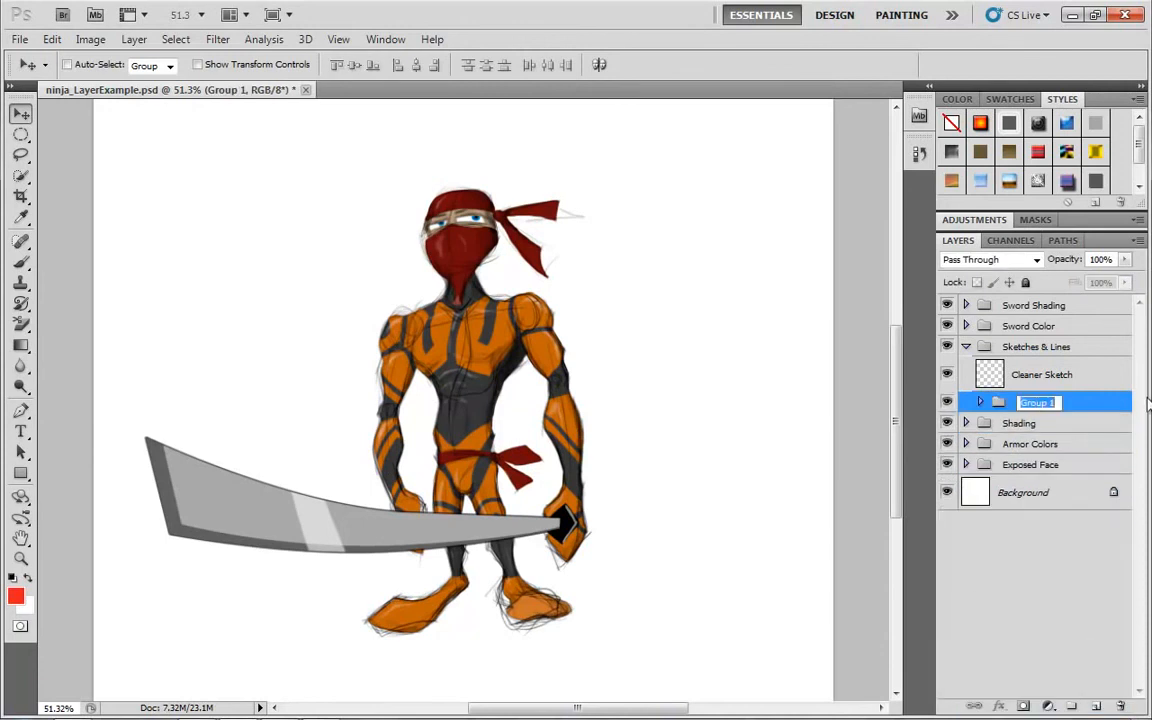
text(Initial Sketch Work)
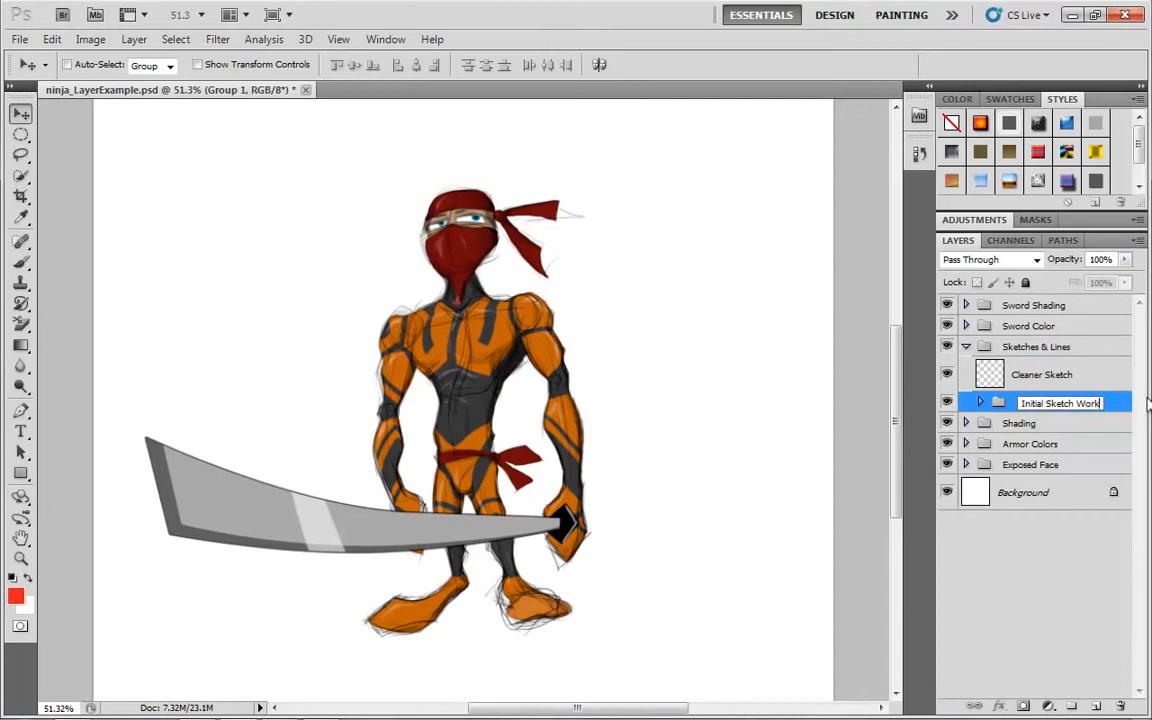
key(Return)
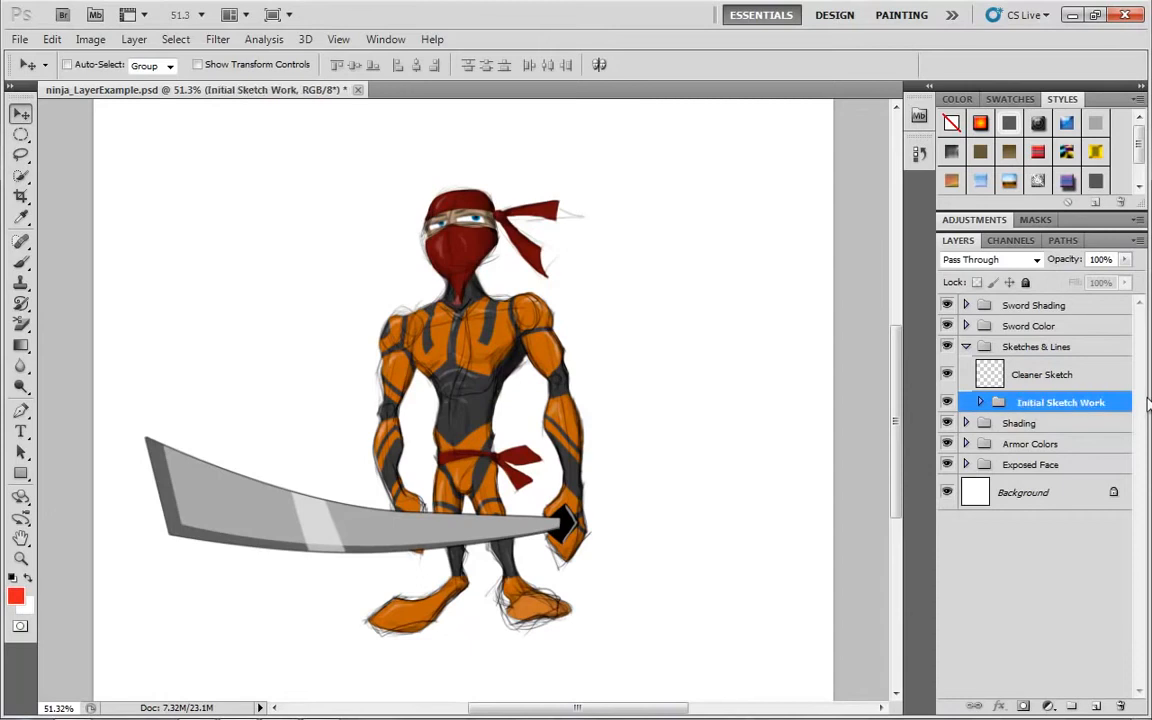
Step: Rename the Cleaner Sketch layer as Cleaner Lines
double_click(1041, 378)
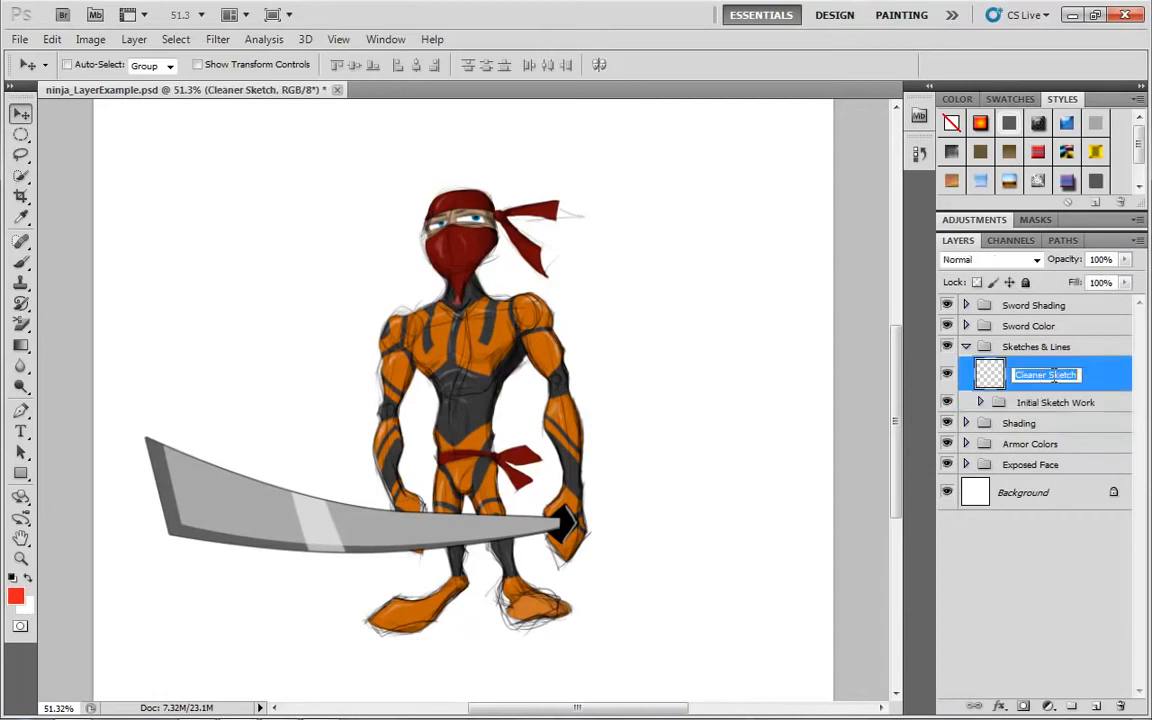
drag(1043, 375, 1112, 375)
text(Lines)
key(Return)
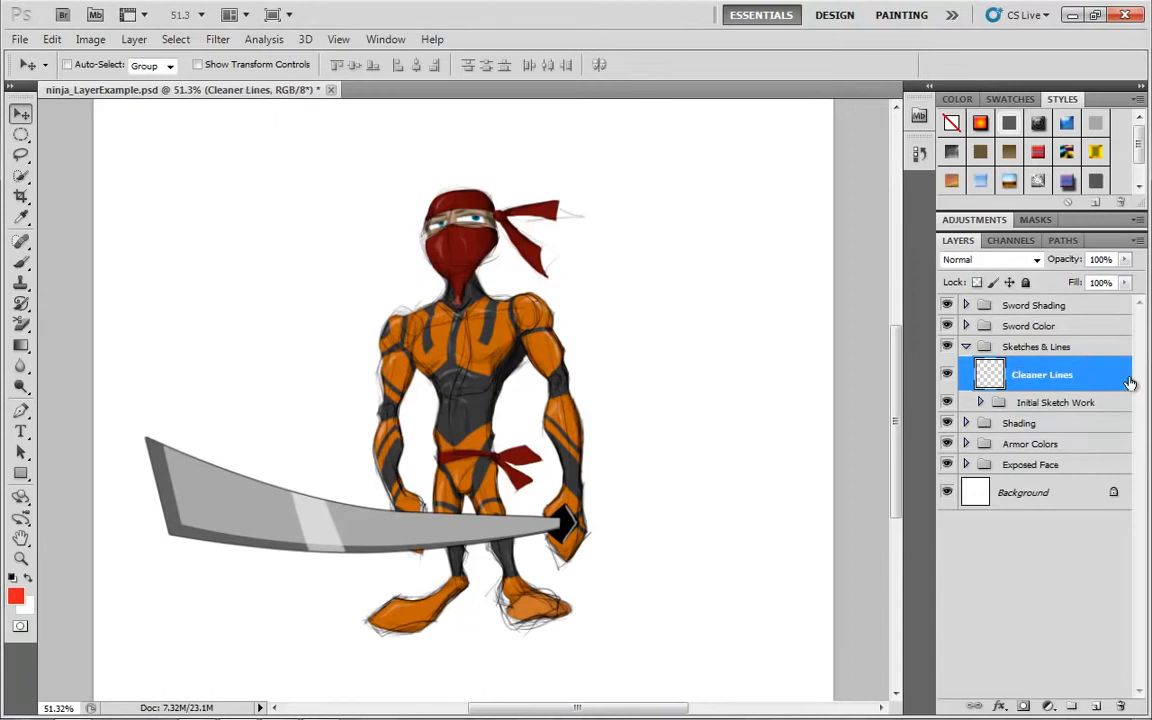
Step: Hide the Initial Sketch Work group inside Sketches & Lines
click(1005, 347)
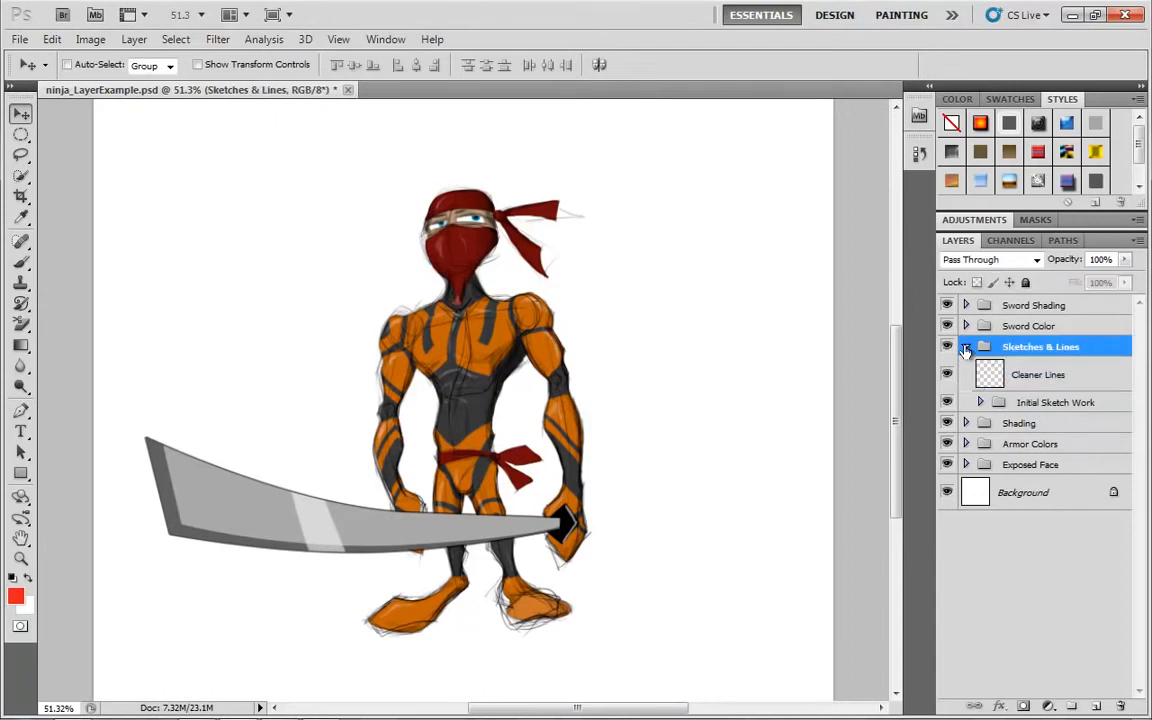
click(966, 347)
click(966, 347)
click(947, 403)
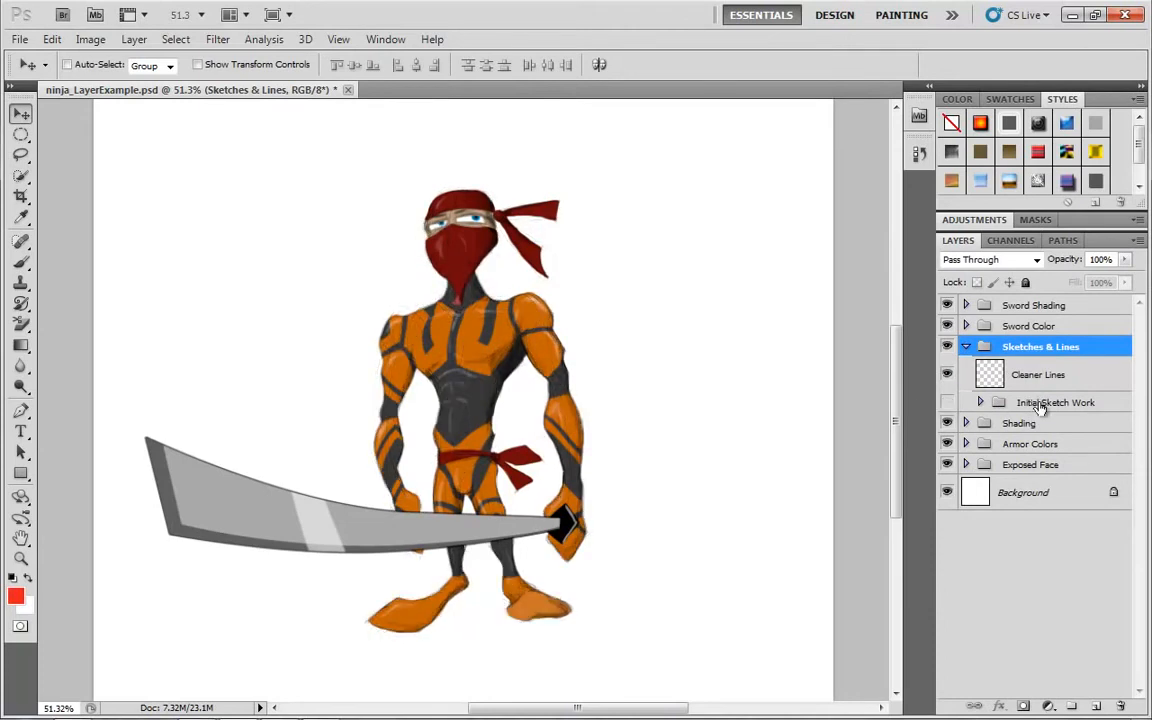
Step: Show the Initial Sketch Work group, try moving it to the left of the ninja, undo the move and hide the group again
click(988, 404)
click(947, 403)
mouse_move(511, 370)
mouse_down()
mouse_move(303, 360)
mouse_move(294, 385)
mouse_up()
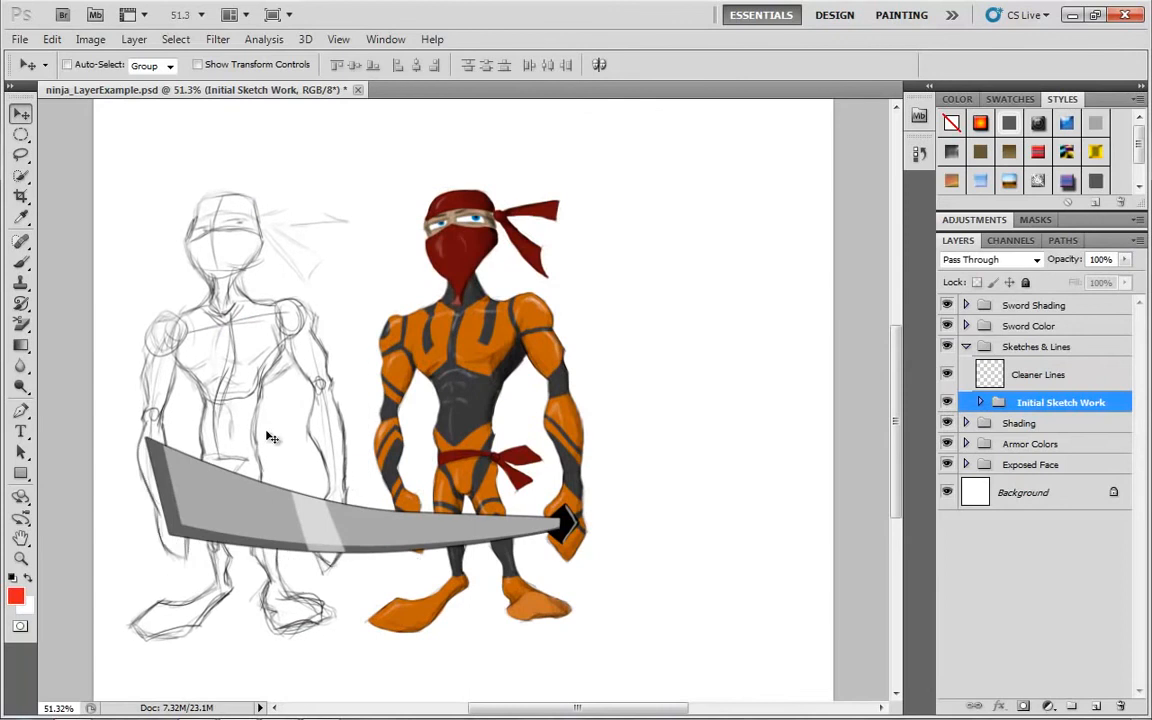
key(ctrl+z)
click(947, 403)
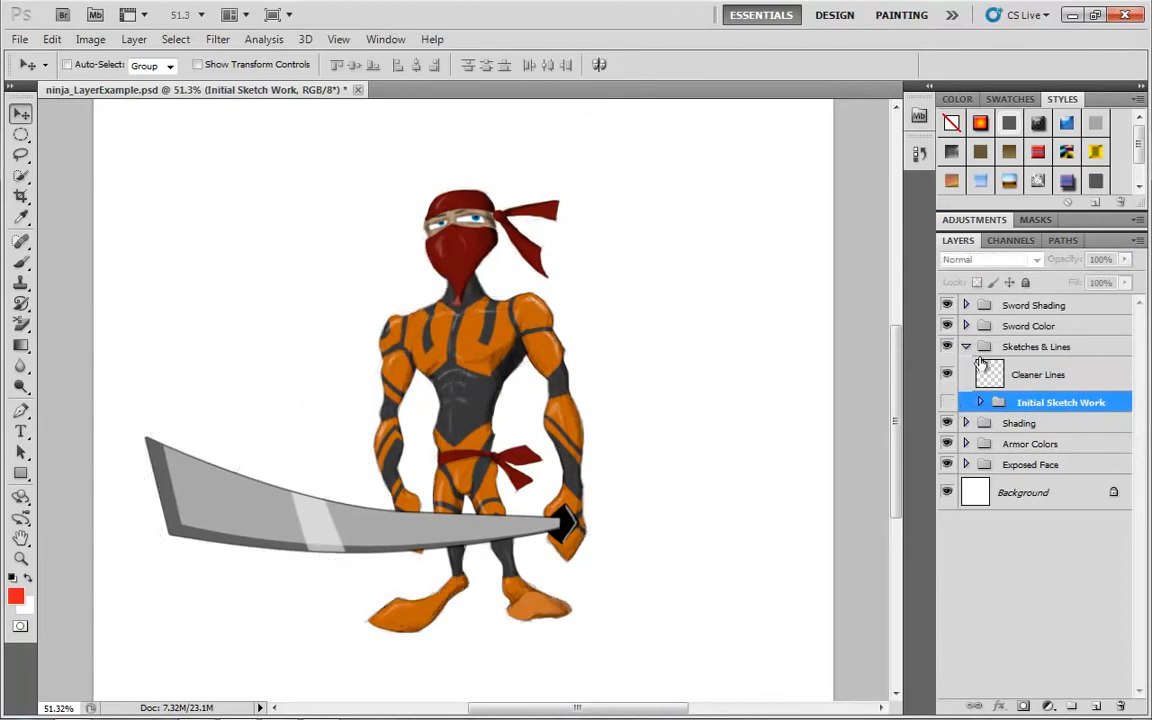
Step: Collapse the Sketches & Lines group and look at the layers inside the Sword Color group
click(966, 345)
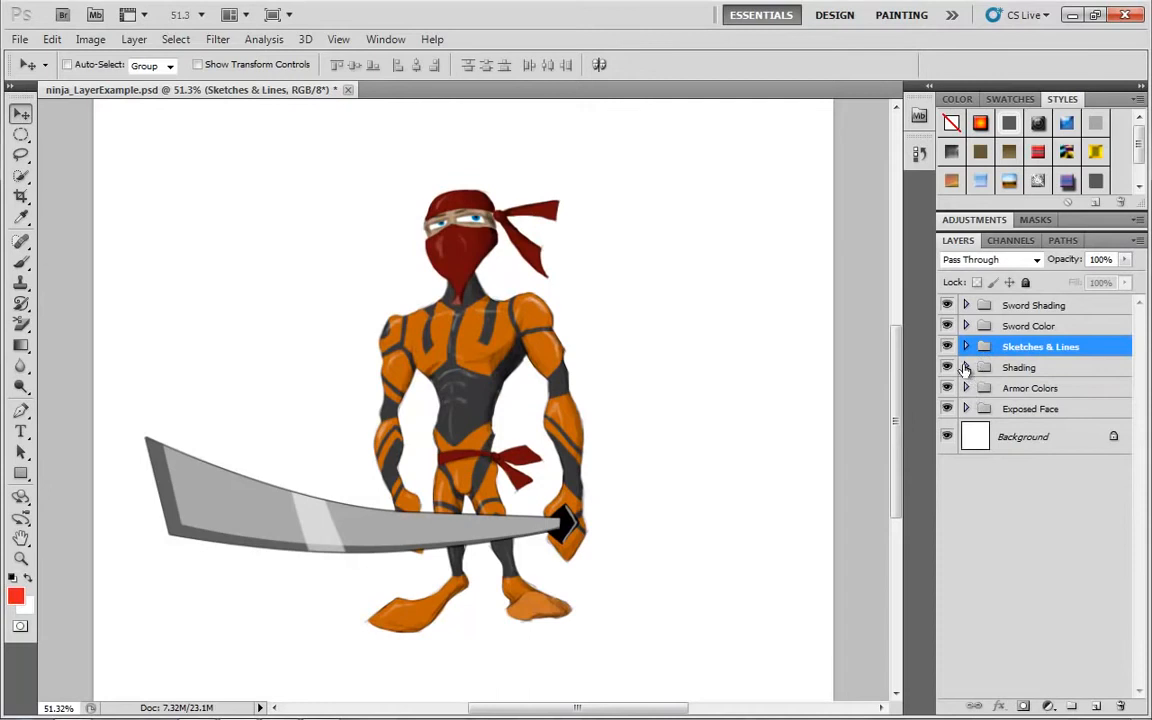
click(966, 327)
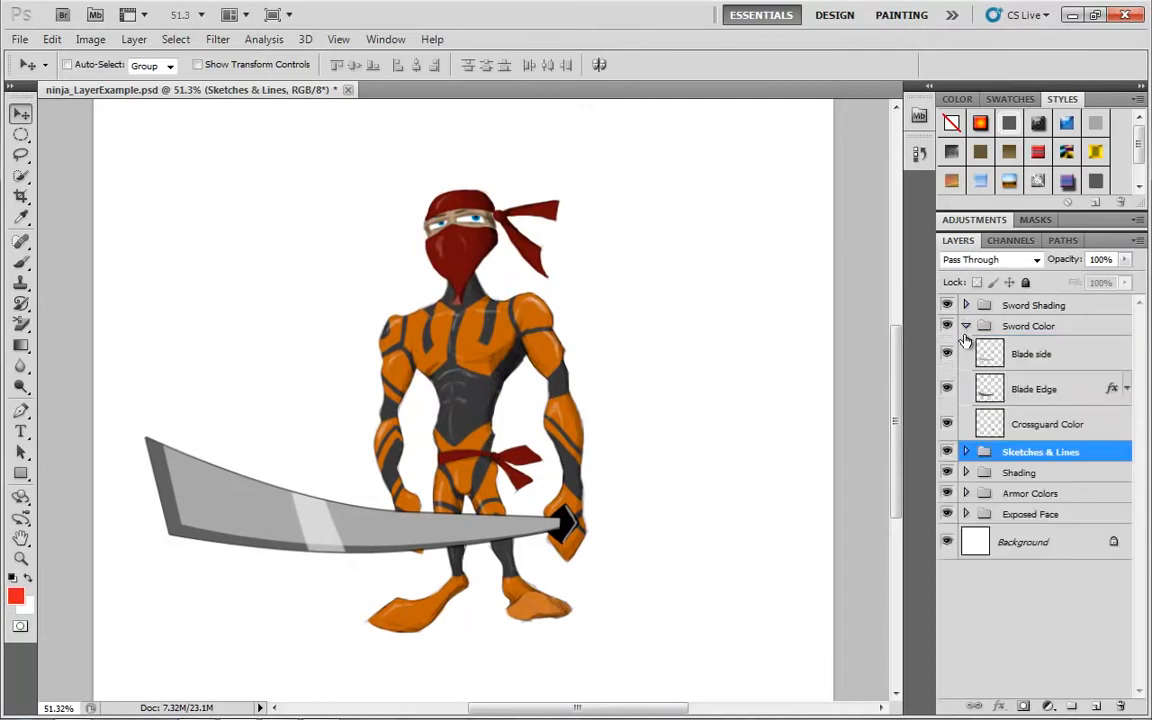
click(966, 326)
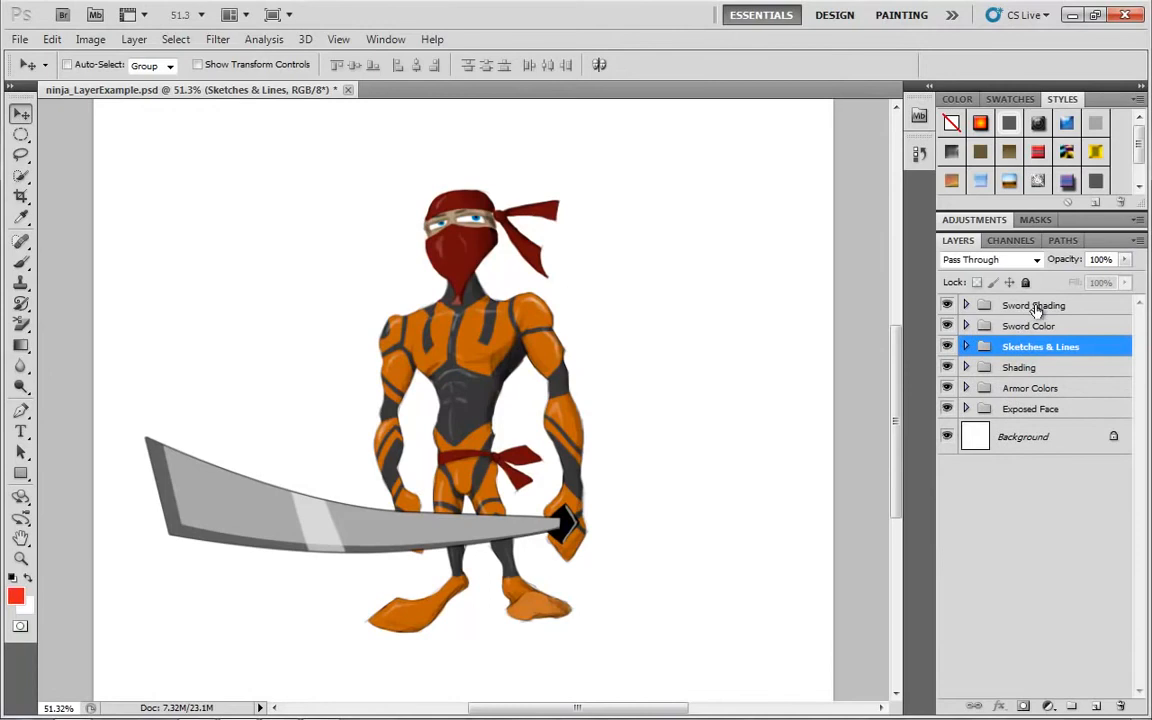
Step: Combine the Sword Shading and Sword Color groups into a parent group named Sword
click(1035, 308)
shift+click(1077, 333)
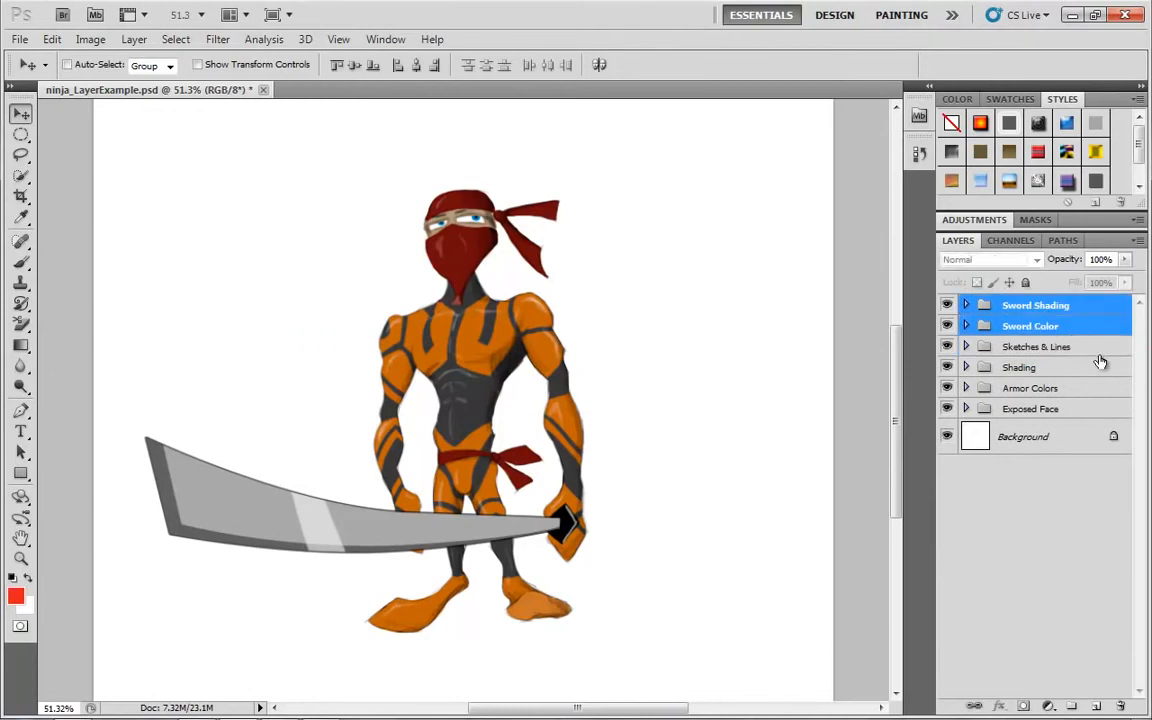
mouse_move(1092, 336)
mouse_down()
mouse_move(1100, 661)
mouse_move(1074, 706)
mouse_up()
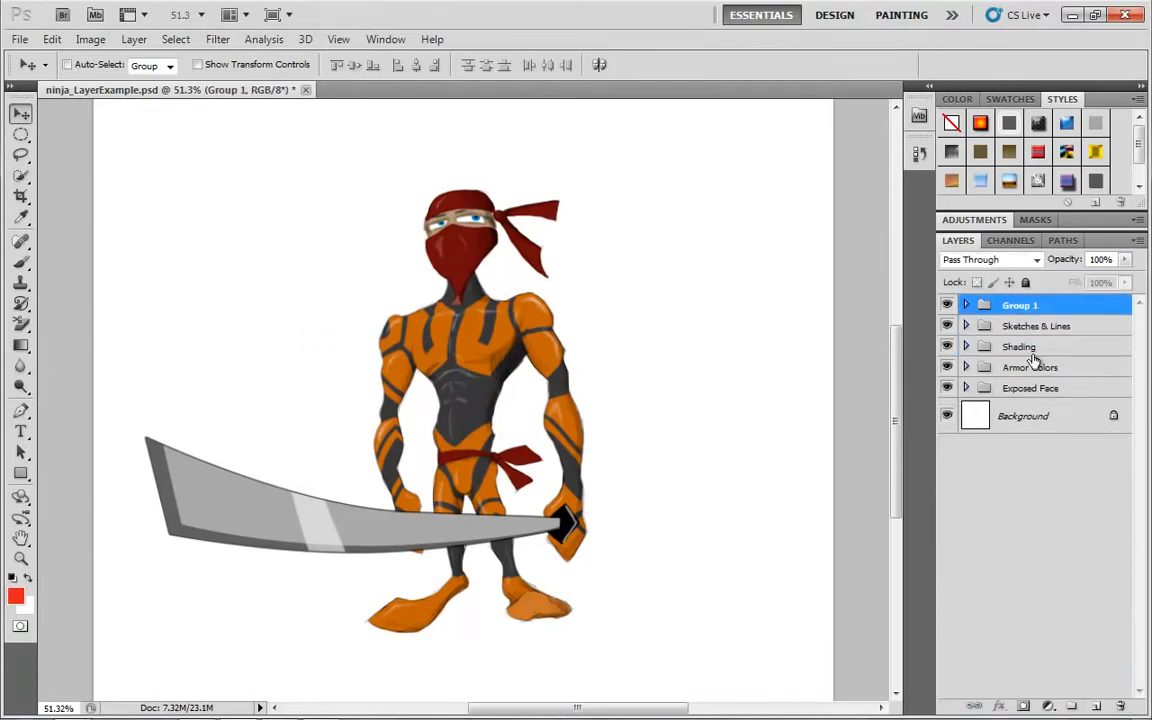
double_click(1022, 306)
text(Shord)
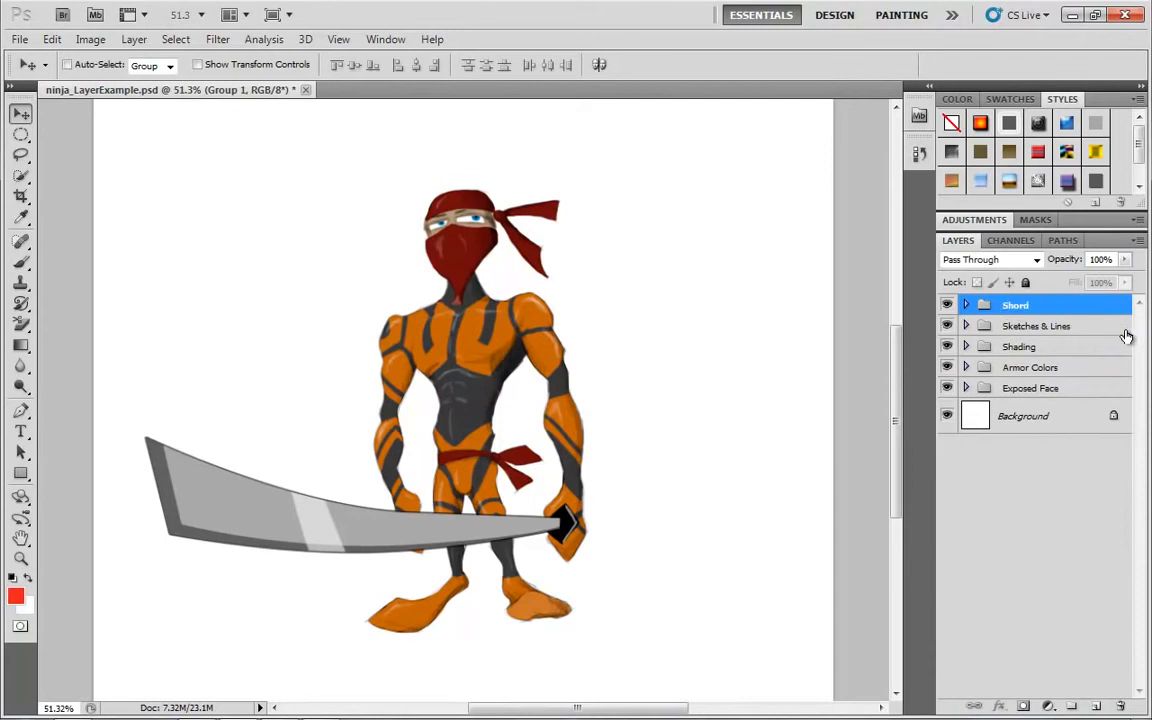
key(Return)
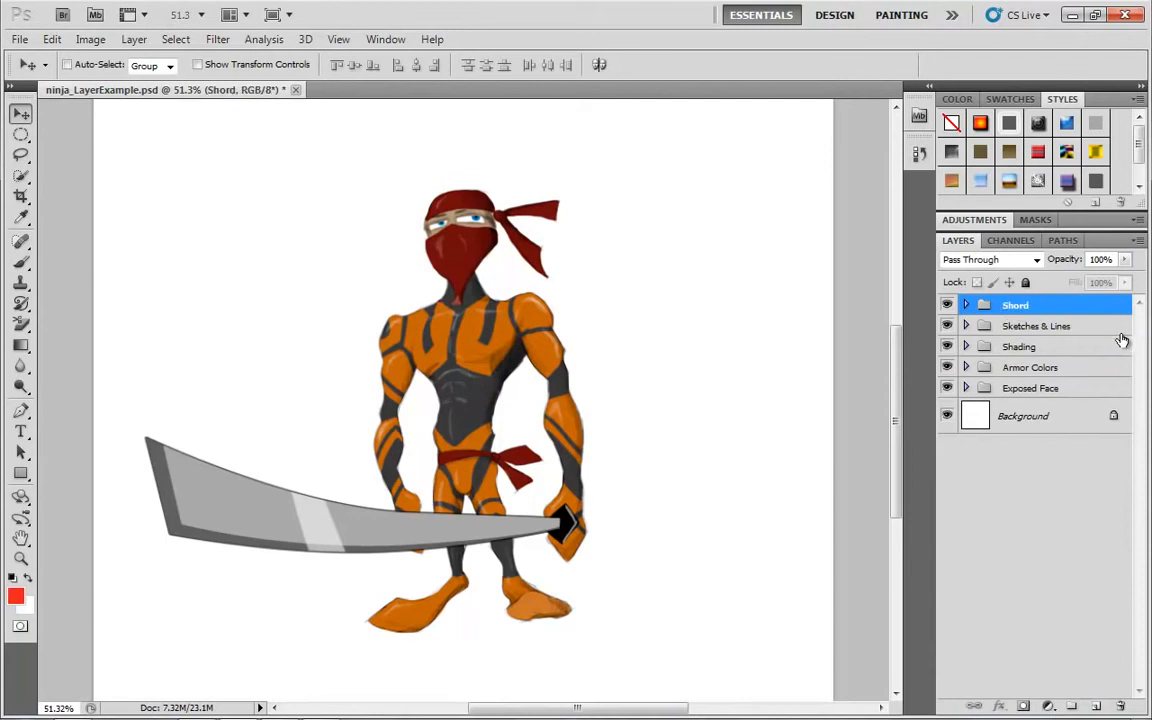
double_click(1018, 305)
text(Sword)
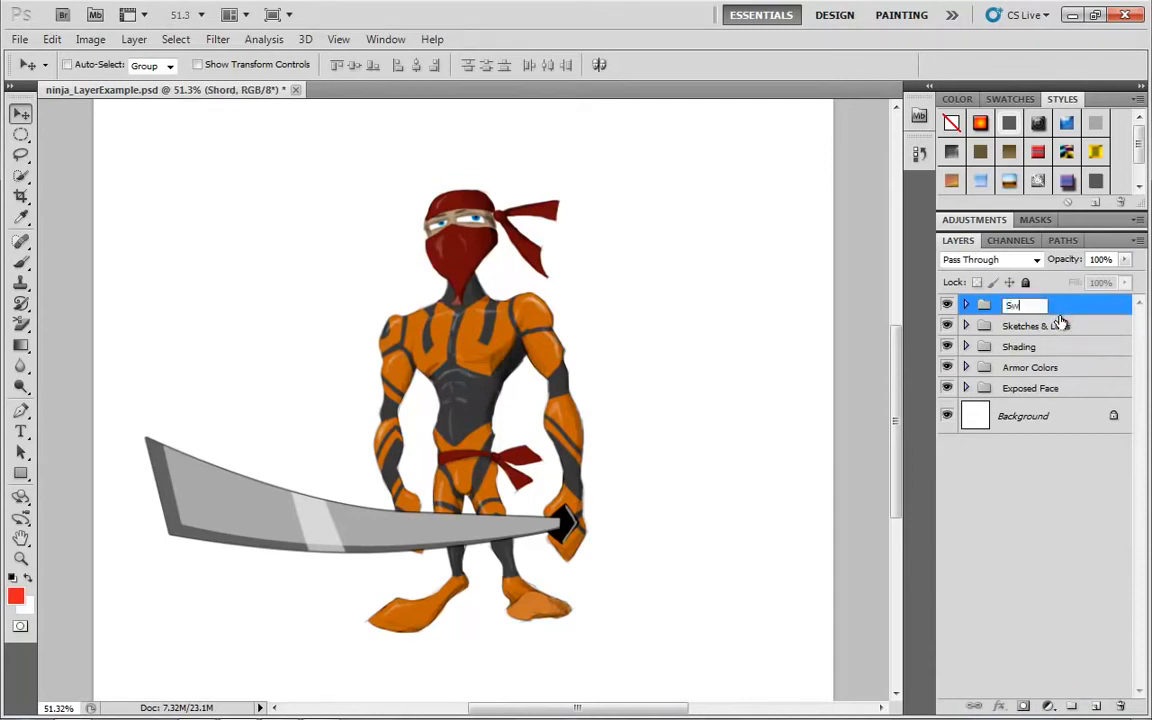
key(Return)
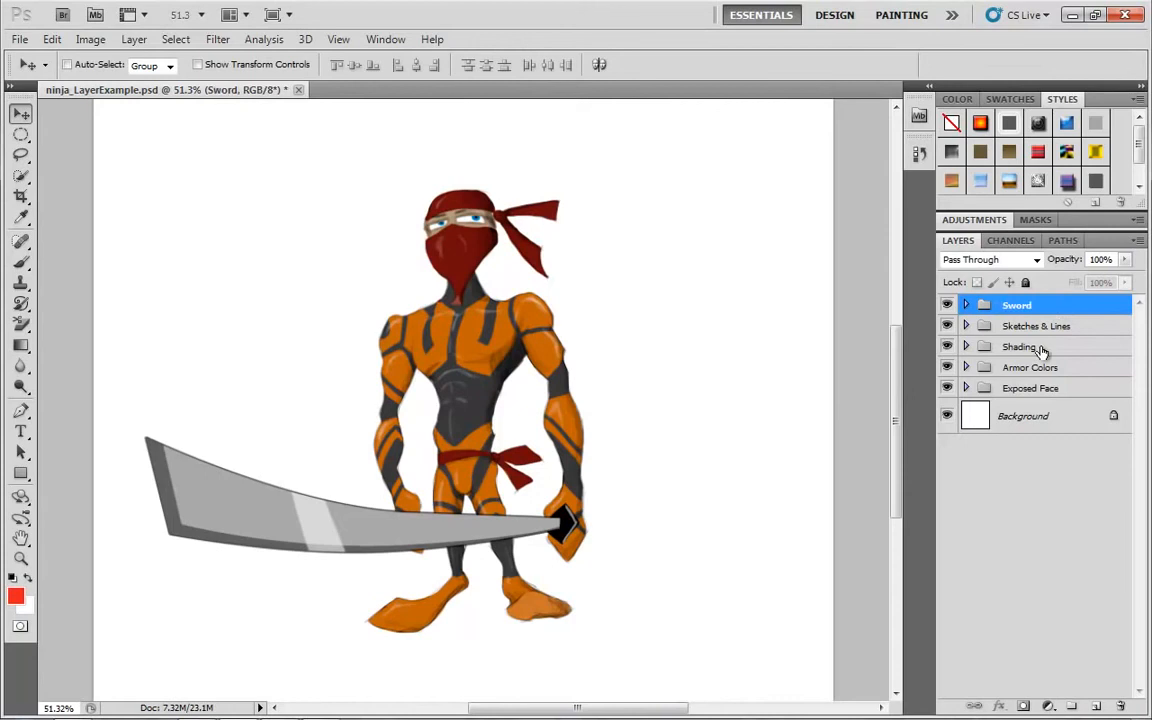
Step: Combine the Sketches & Lines, Shading, Armor Colors and Exposed Face groups into a parent group named Body
click(1040, 347)
click(1040, 326)
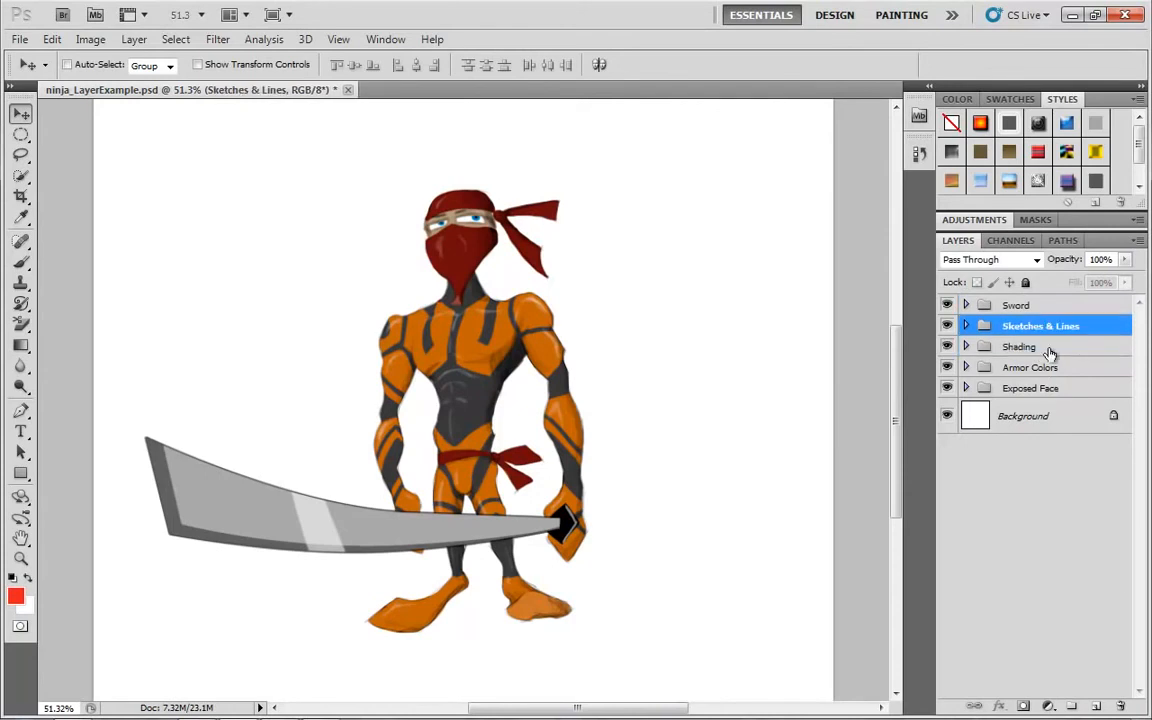
shift+click(1047, 390)
drag(1047, 390, 1074, 707)
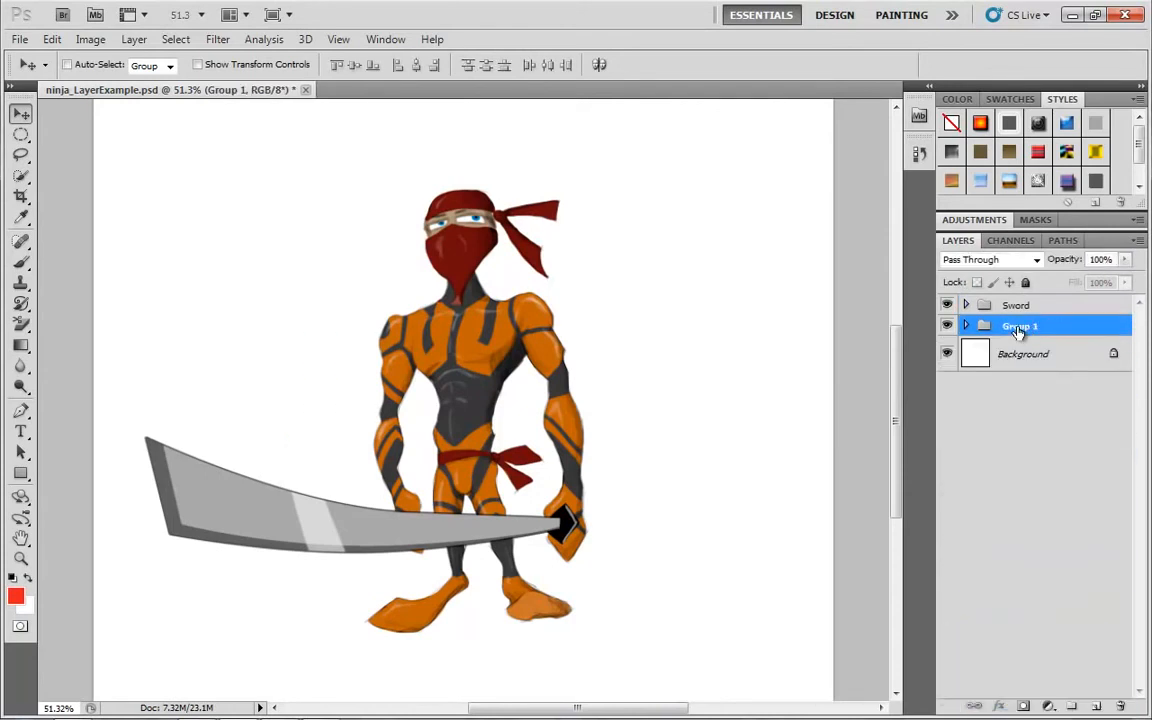
double_click(1020, 327)
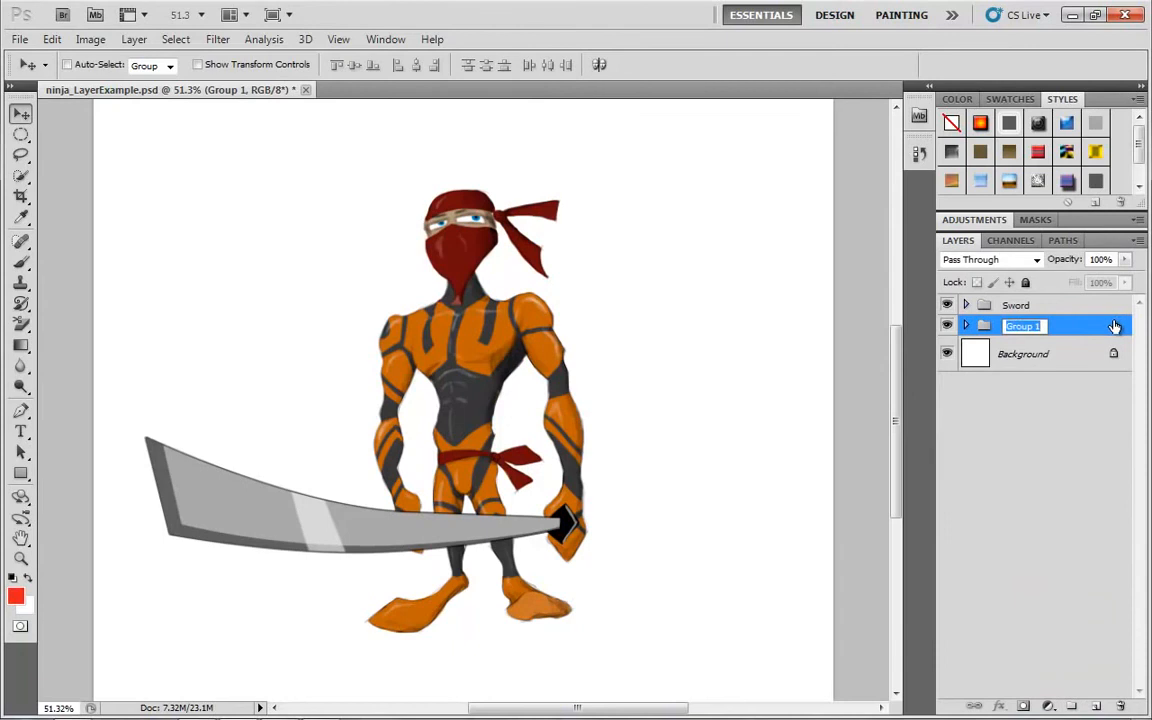
text(Body)
key(Return)
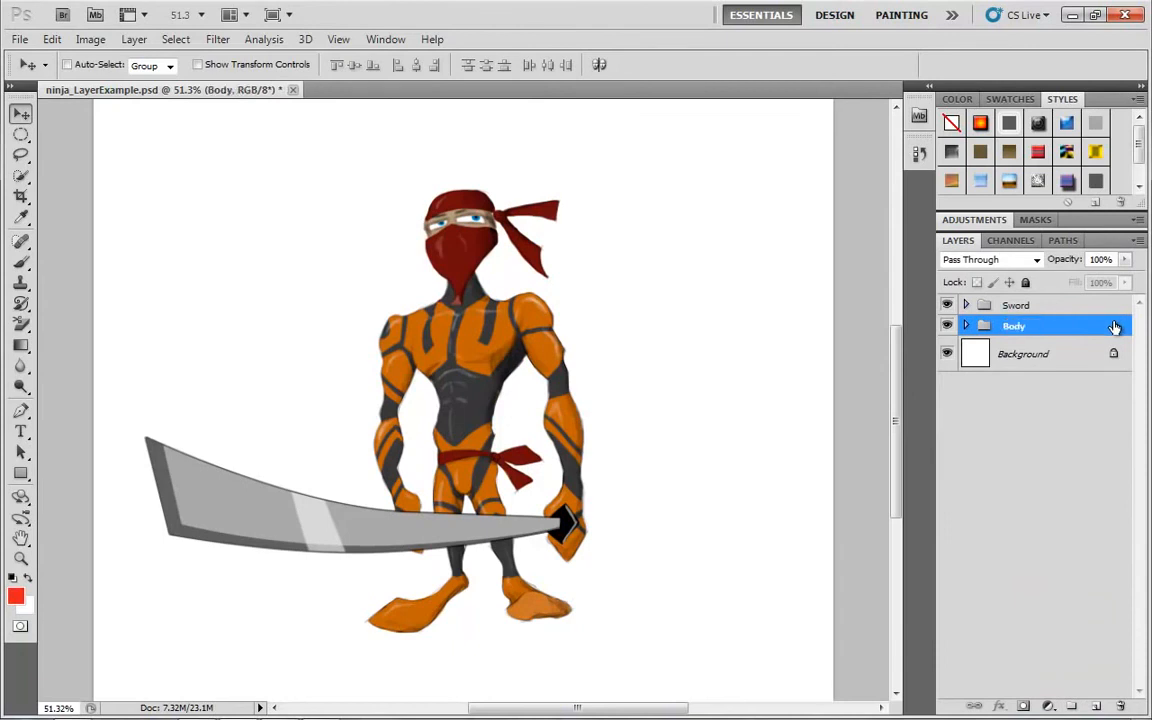
Step: Combine the Sword and Body groups into a parent group named Ninja
click(1030, 305)
shift+click(1028, 328)
drag(1028, 328, 1074, 707)
double_click(1020, 307)
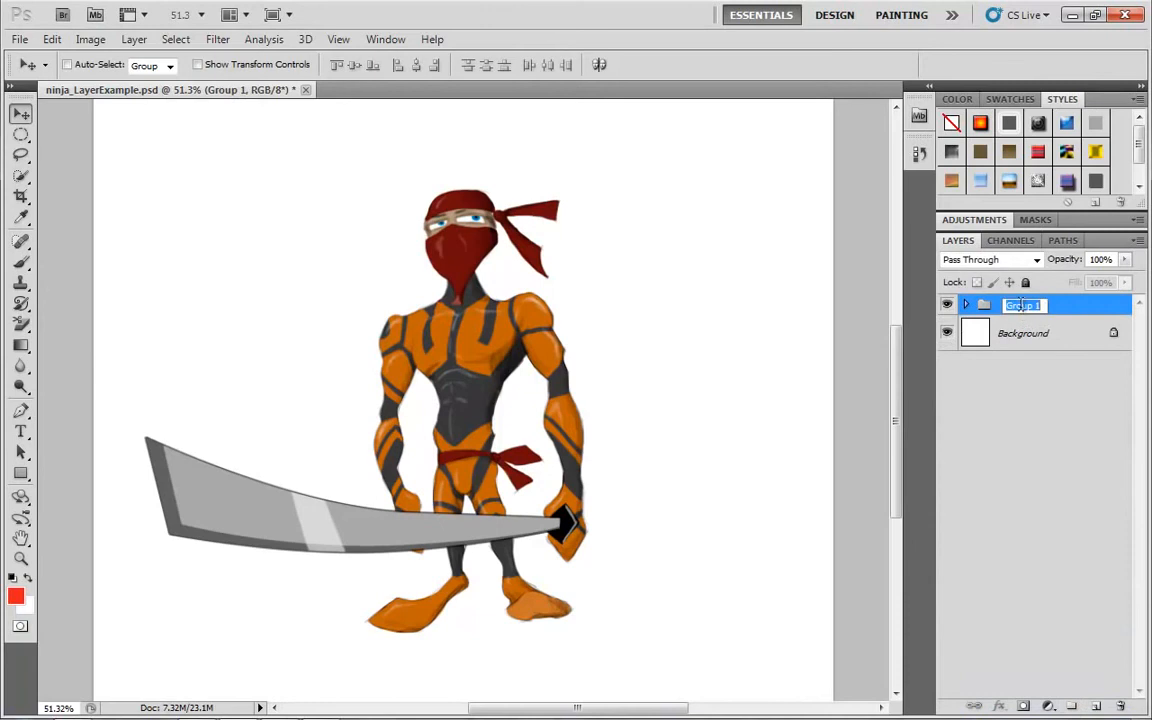
text(Ninja)
key(Return)
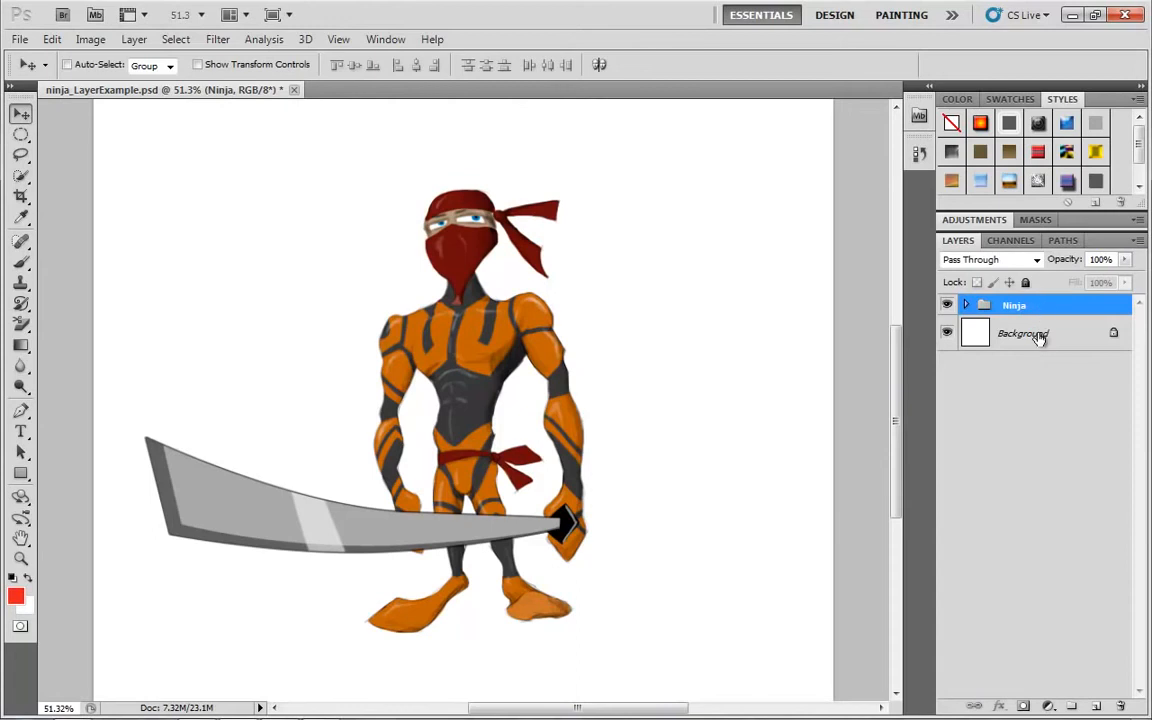
Step: Move the whole Ninja group to the right and slightly up on the canvas
click(1040, 334)
click(1039, 310)
mouse_move(558, 405)
mouse_down()
mouse_move(742, 380)
mouse_move(392, 414)
mouse_move(749, 401)
mouse_move(310, 320)
mouse_move(492, 390)
mouse_move(565, 390)
mouse_move(560, 382)
mouse_up()
Step: Expand the Ninja group, compare the figure with and without the Sword group, and look at the subgroups inside Body
click(967, 306)
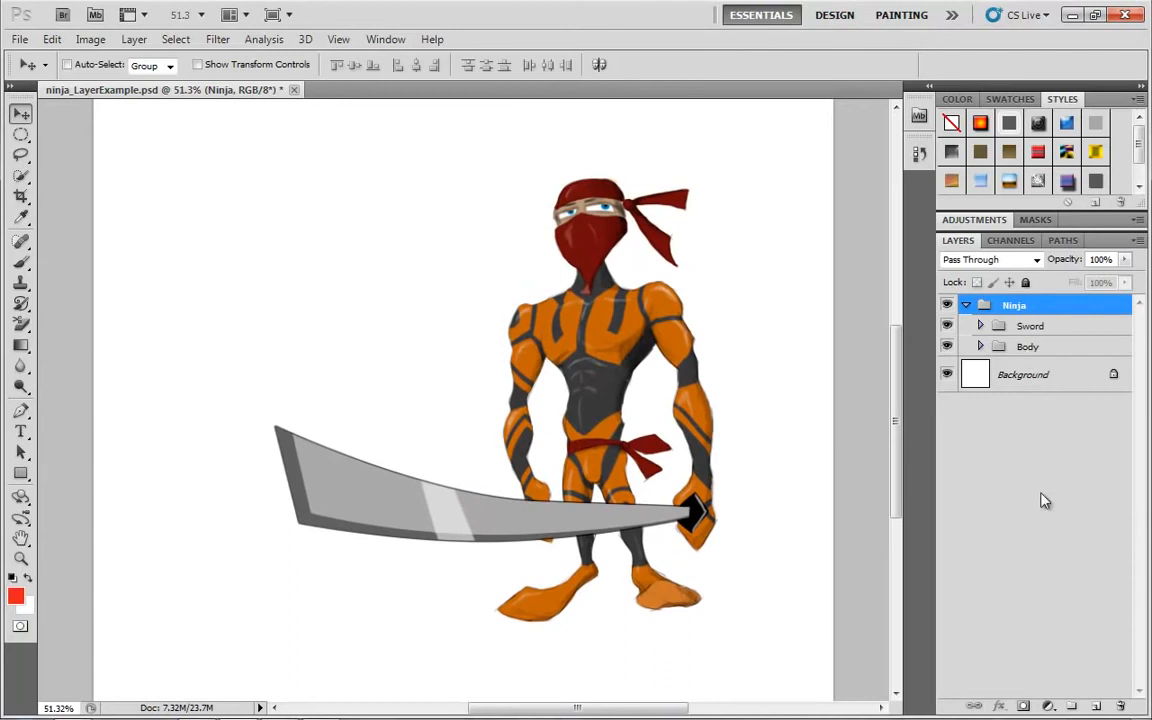
click(947, 326)
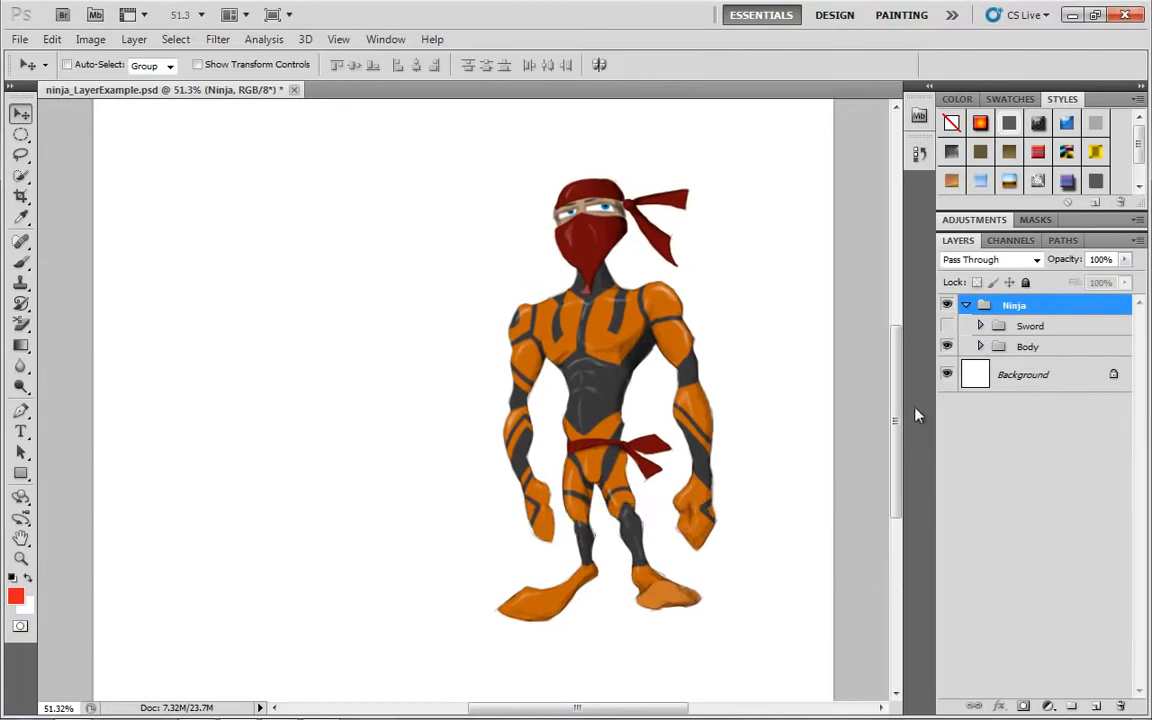
click(947, 326)
click(947, 326)
click(947, 326)
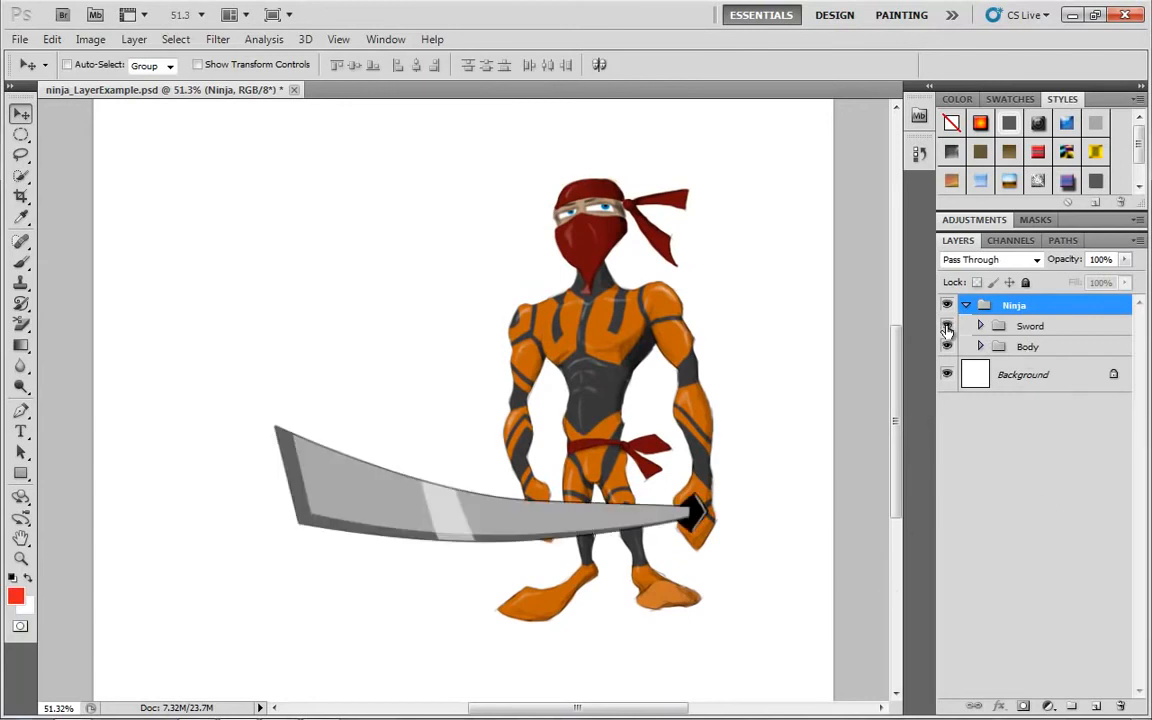
click(947, 326)
click(947, 326)
click(980, 347)
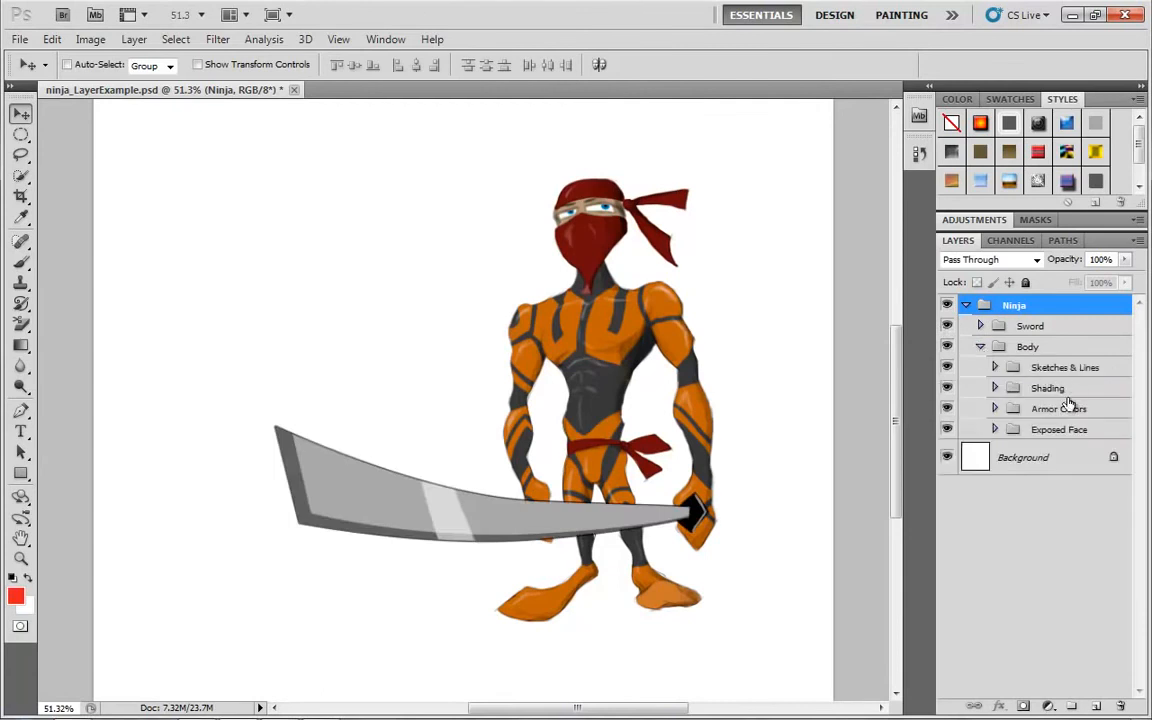
click(980, 347)
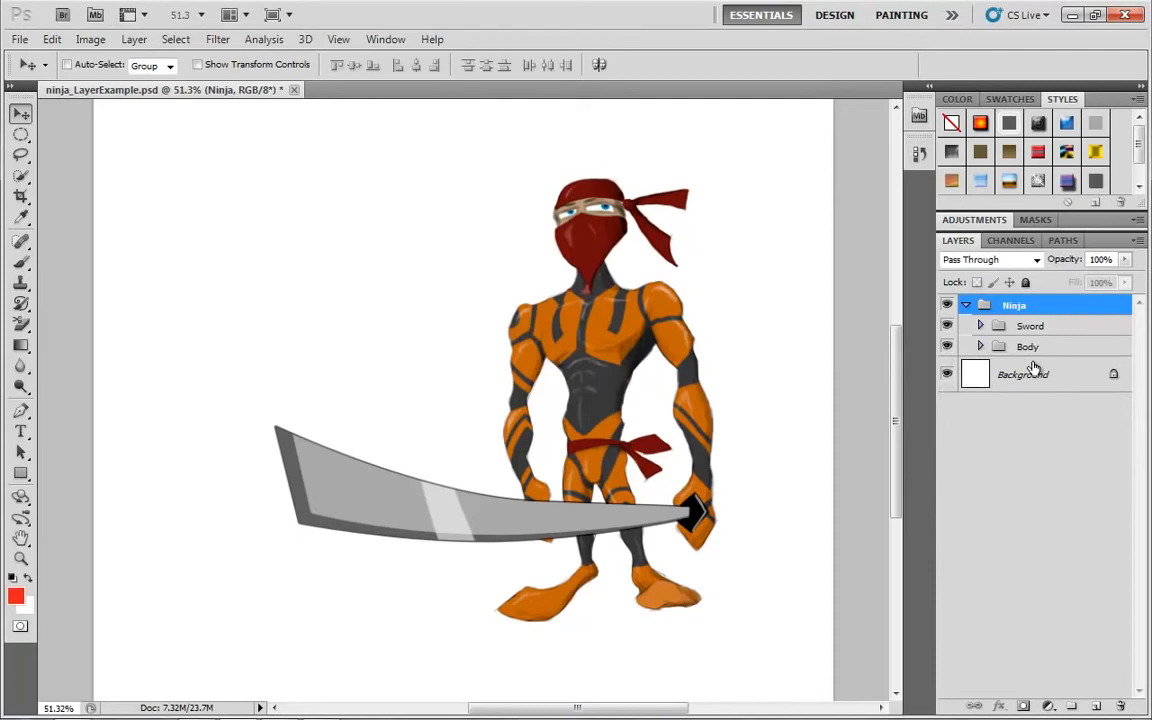
Step: Collapse the Ninja group and build a stack of empty groups above it, each wrapped in a new parent, ten levels deep
click(966, 306)
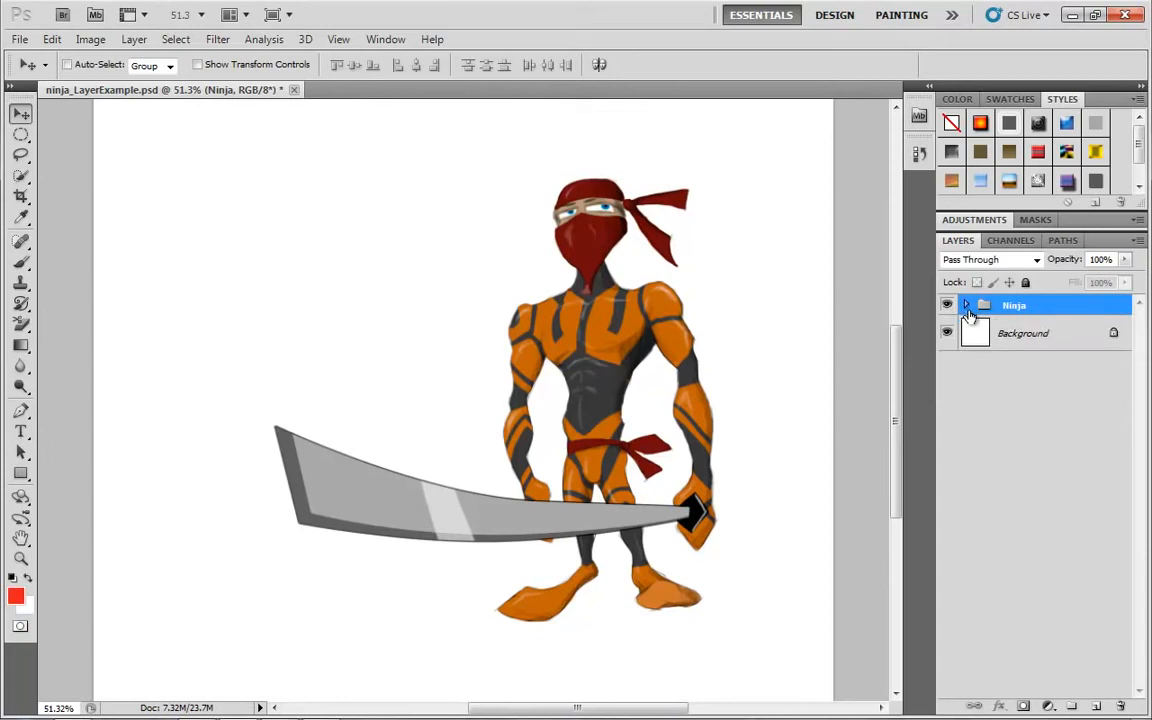
click(1071, 706)
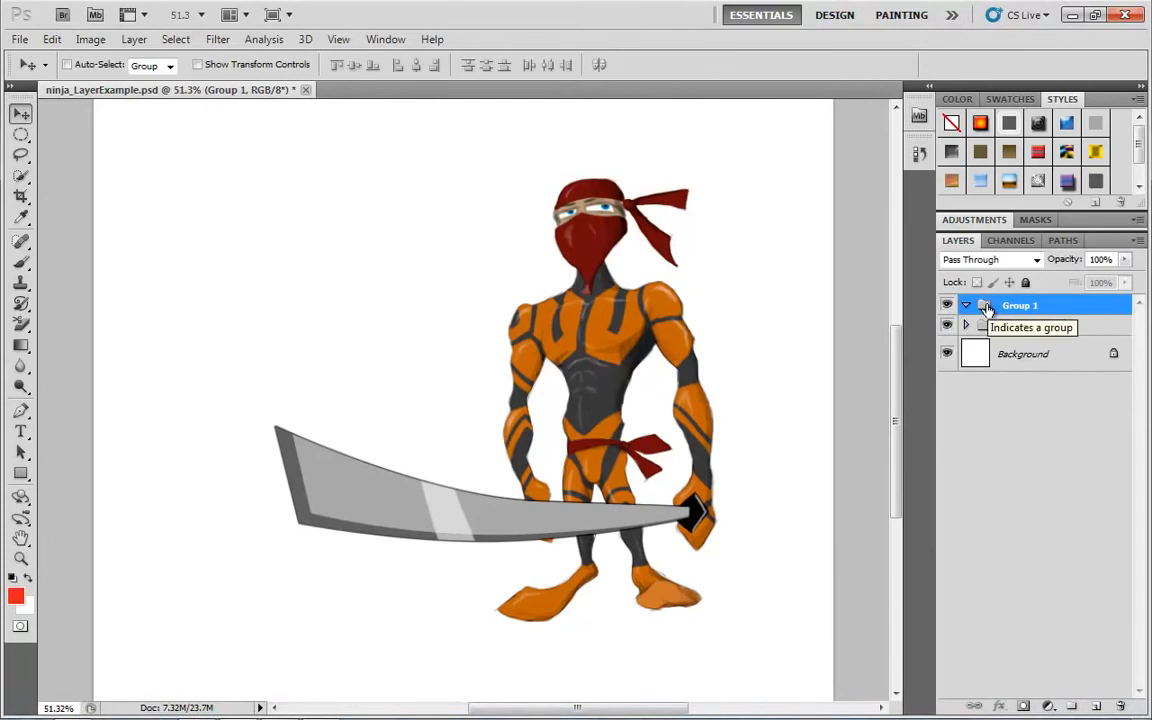
drag(986, 309, 1073, 706)
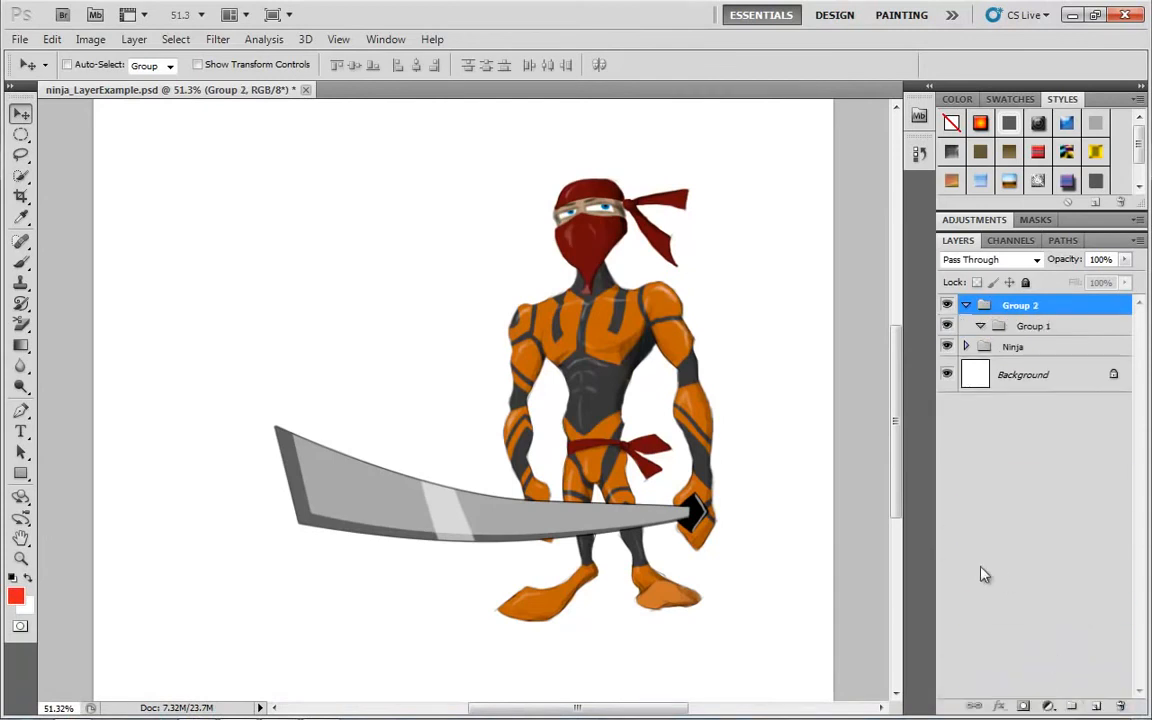
drag(933, 573, 748, 566)
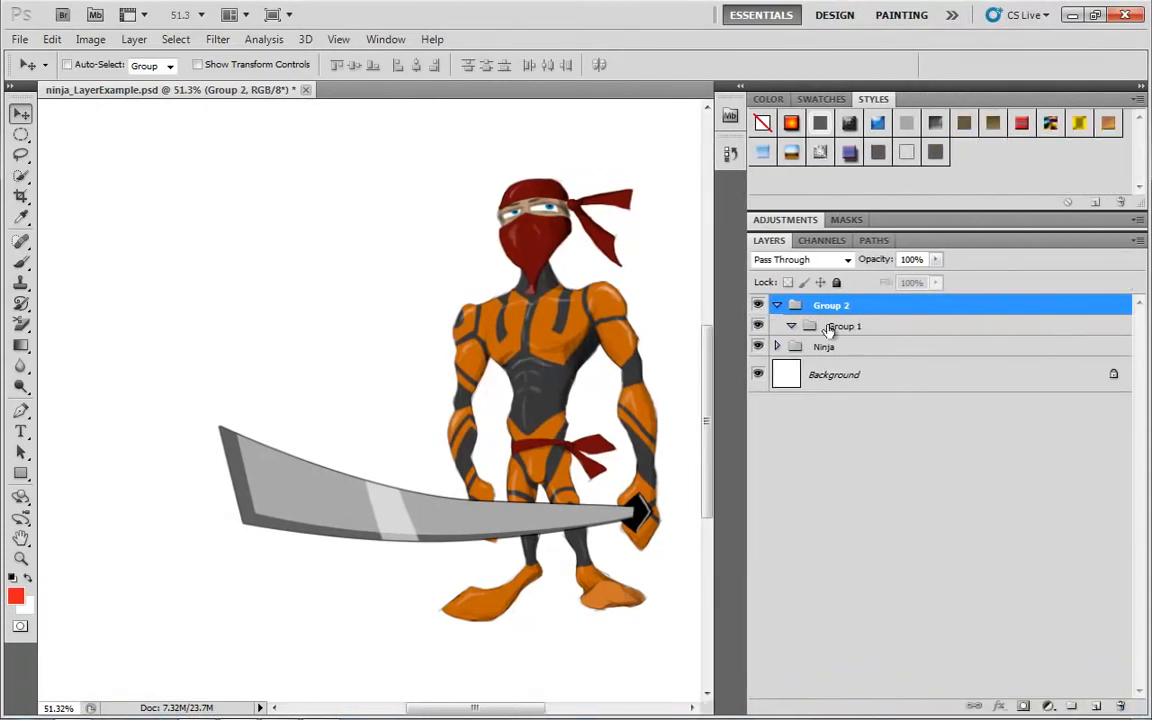
drag(830, 311, 1073, 706)
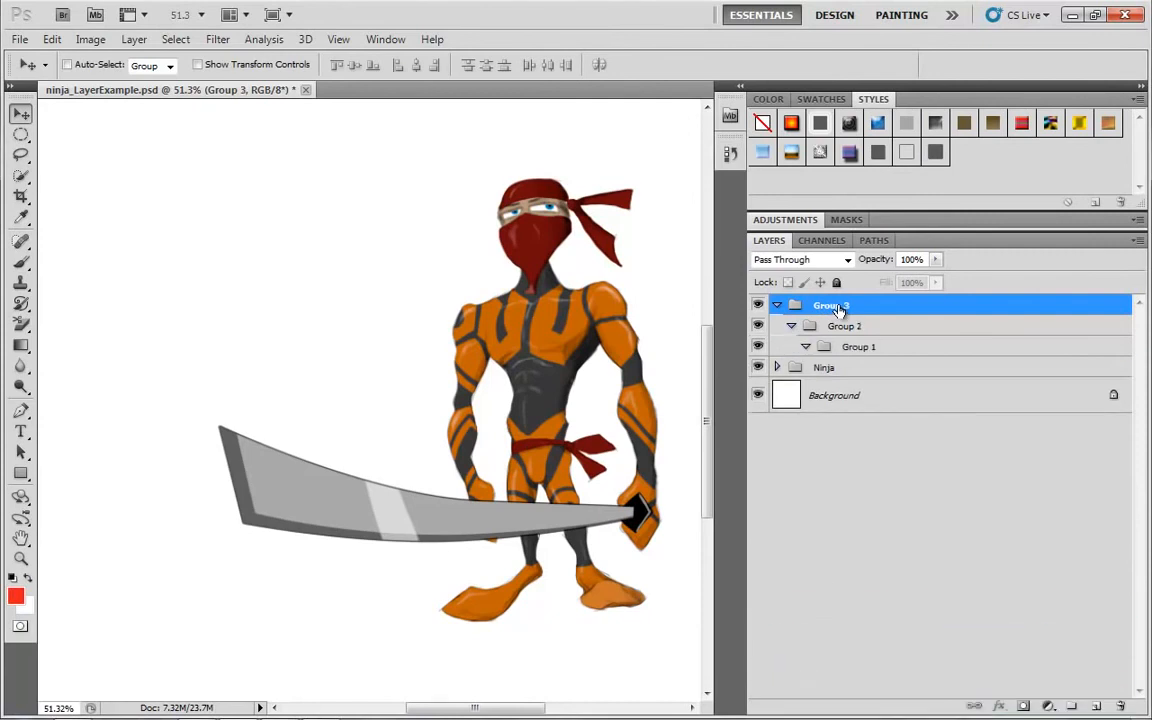
drag(841, 309, 1071, 706)
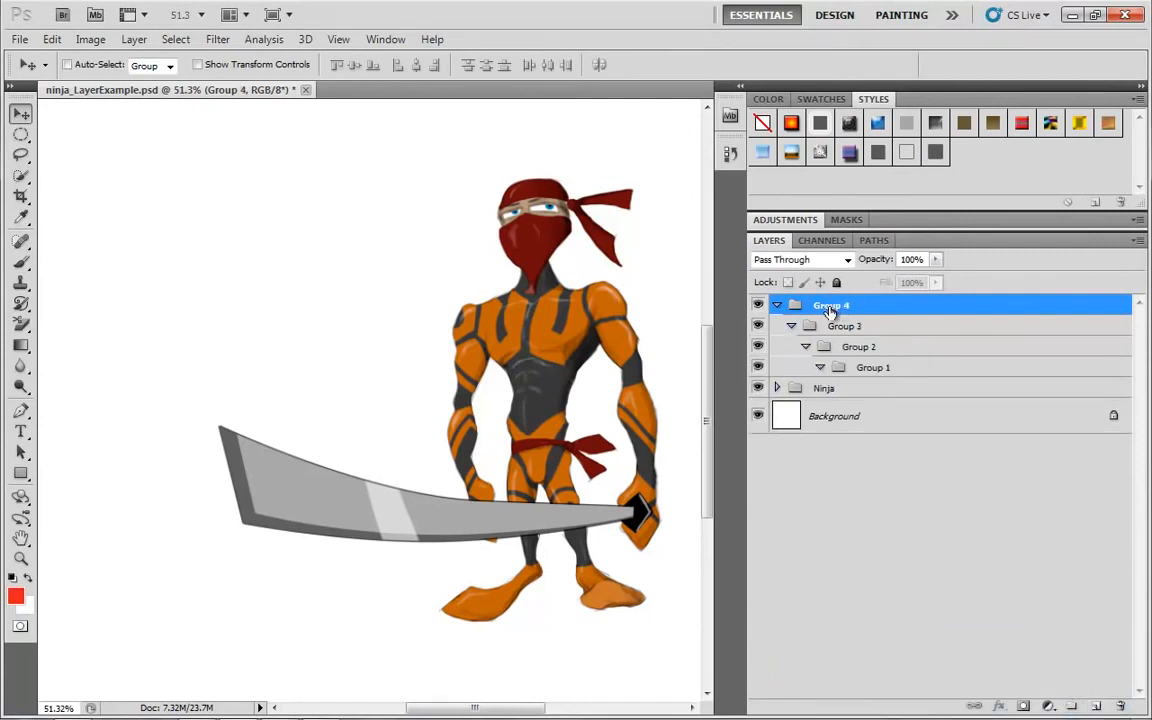
drag(828, 309, 1071, 706)
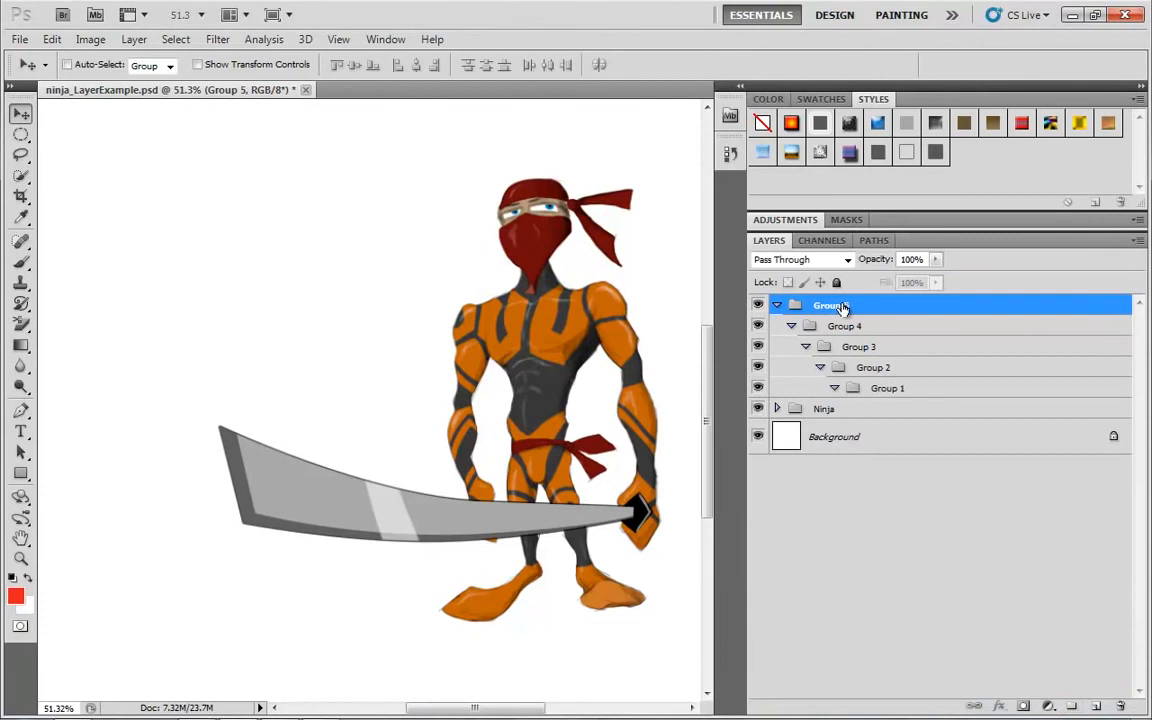
drag(841, 309, 1071, 706)
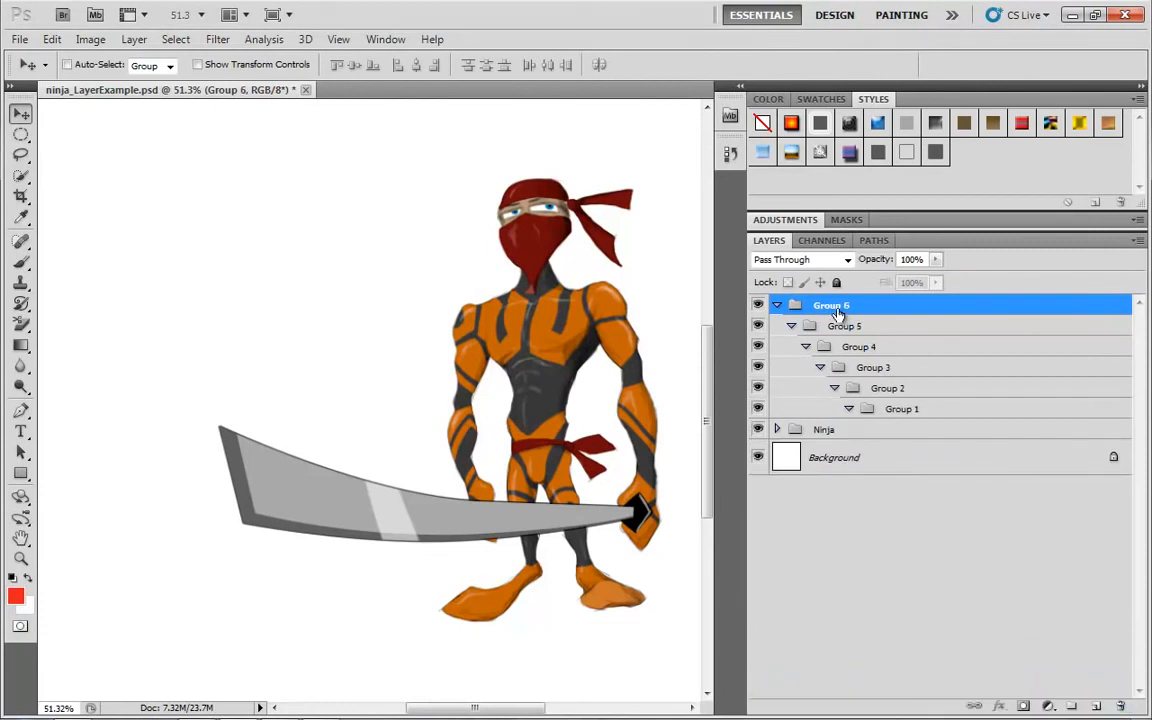
drag(841, 309, 1072, 706)
drag(808, 309, 1069, 705)
mouse_move(838, 311)
mouse_down()
mouse_move(980, 509)
mouse_move(1073, 699)
mouse_move(851, 307)
mouse_up()
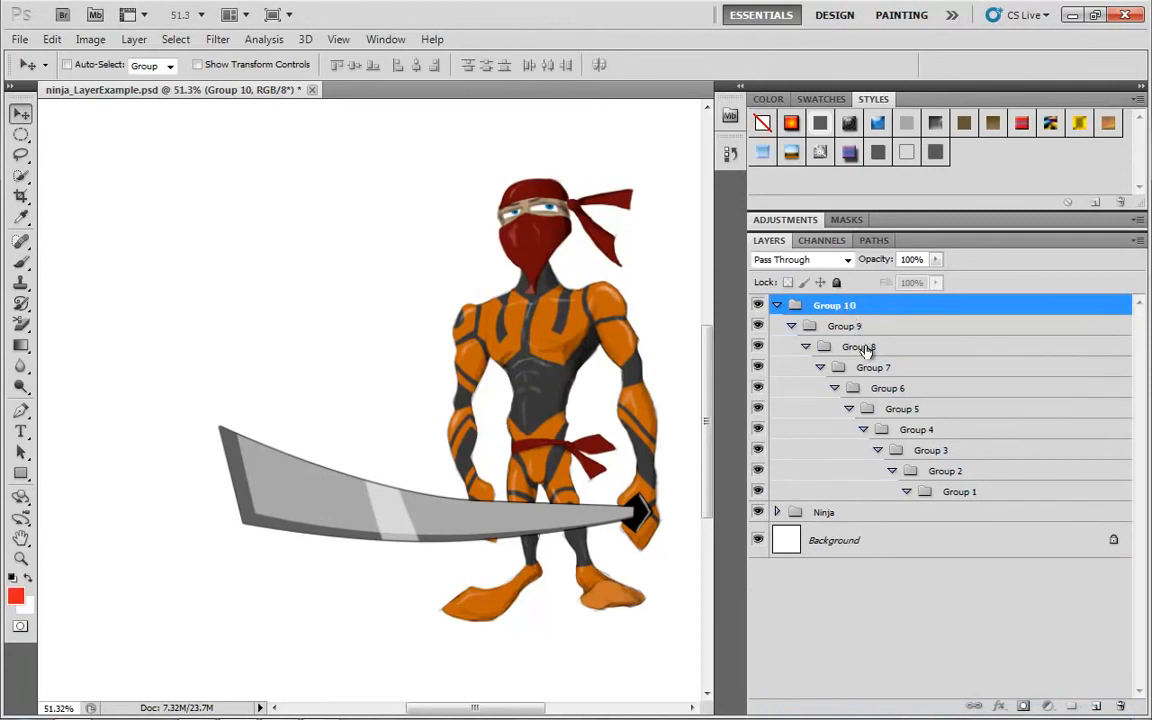
Step: Add three empty groups beside Group 8 and five empty groups beside Group 5 within the nested stack
click(866, 348)
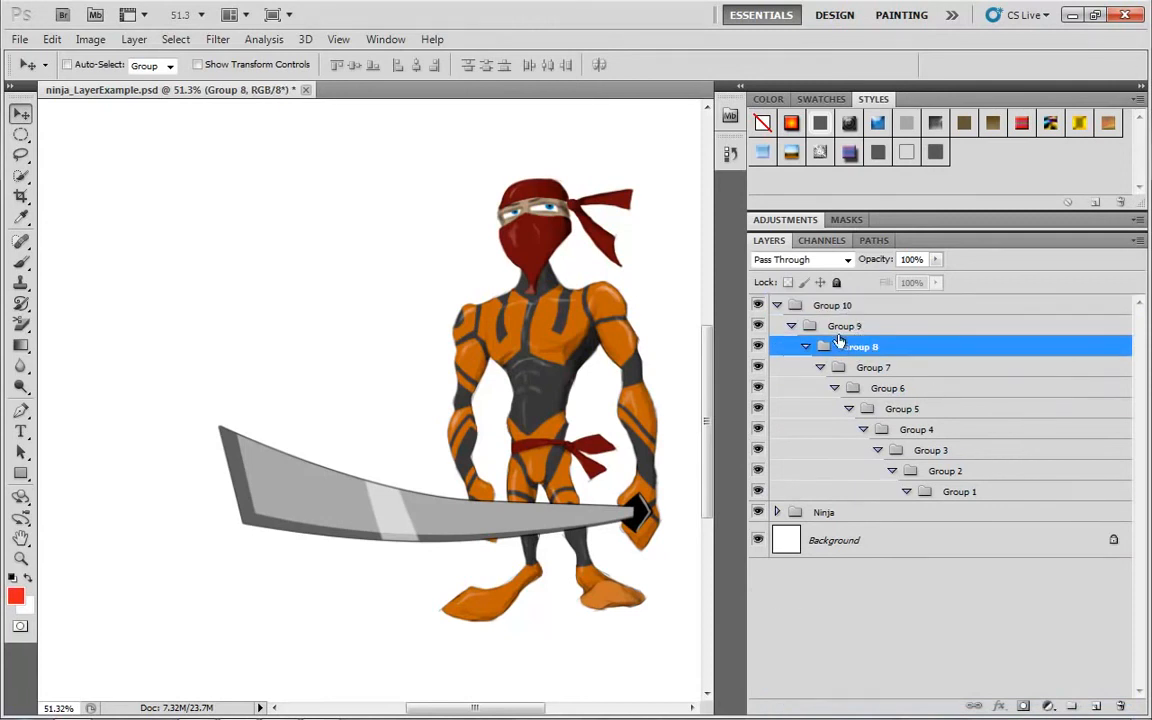
click(1070, 708)
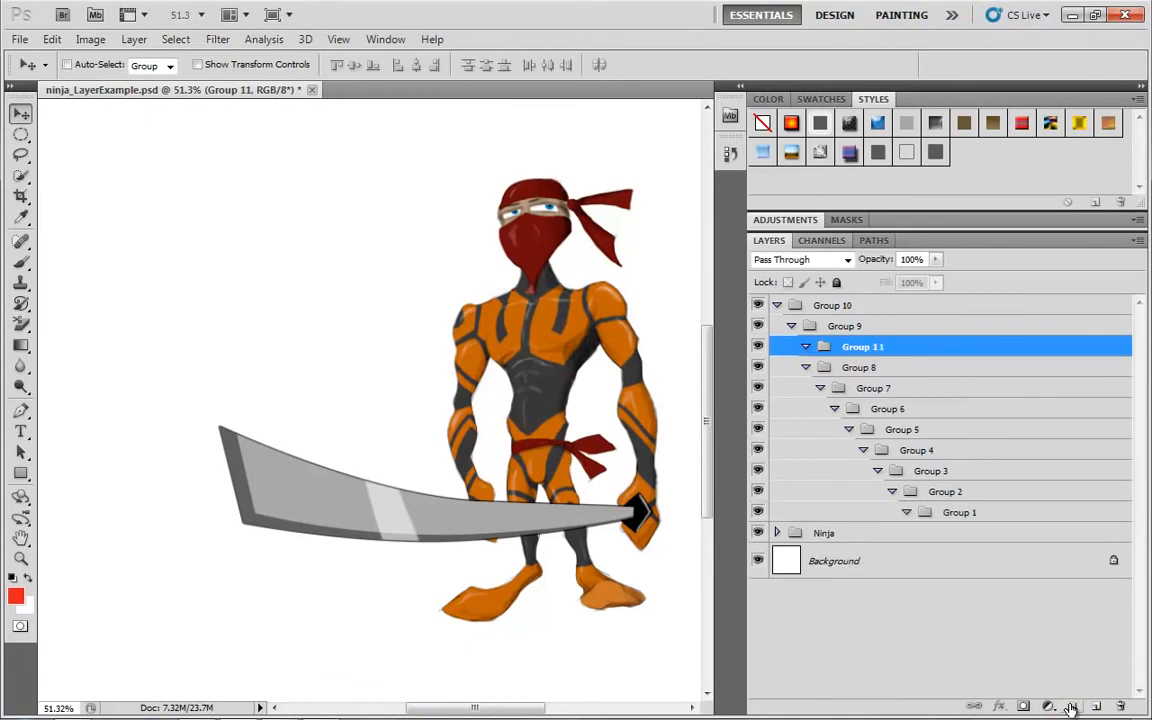
click(1070, 708)
click(1070, 708)
click(887, 470)
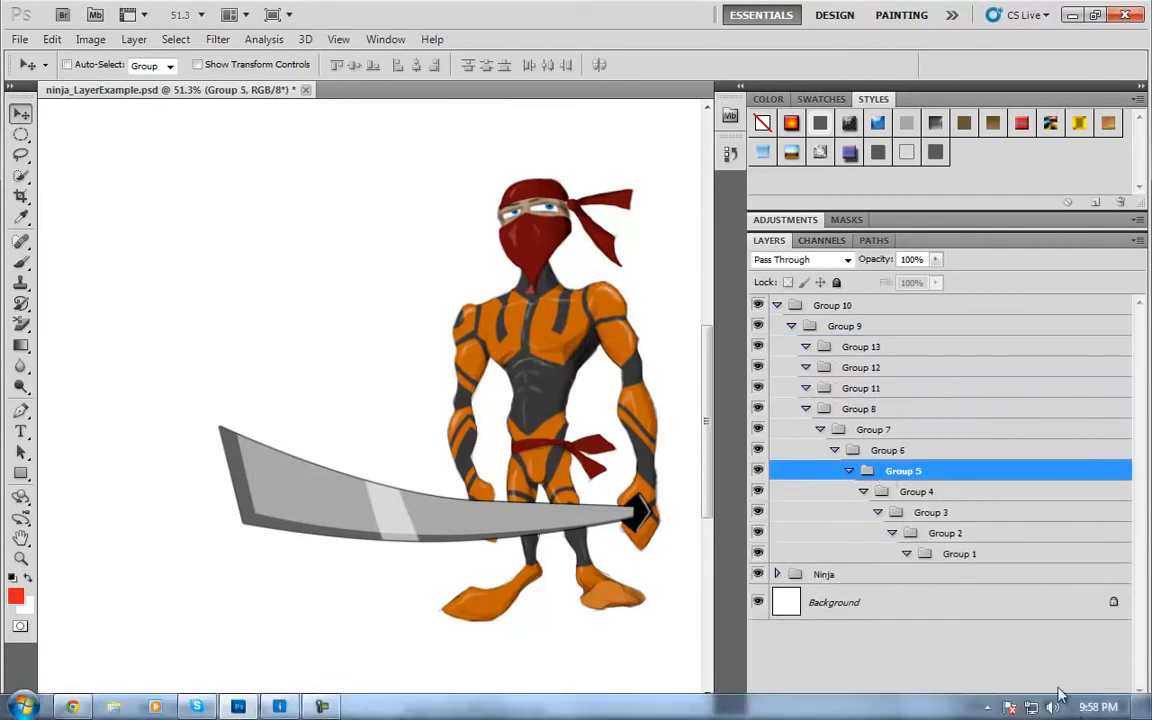
click(1070, 708)
click(1070, 708)
click(1070, 708)
click(1070, 708)
click(1070, 708)
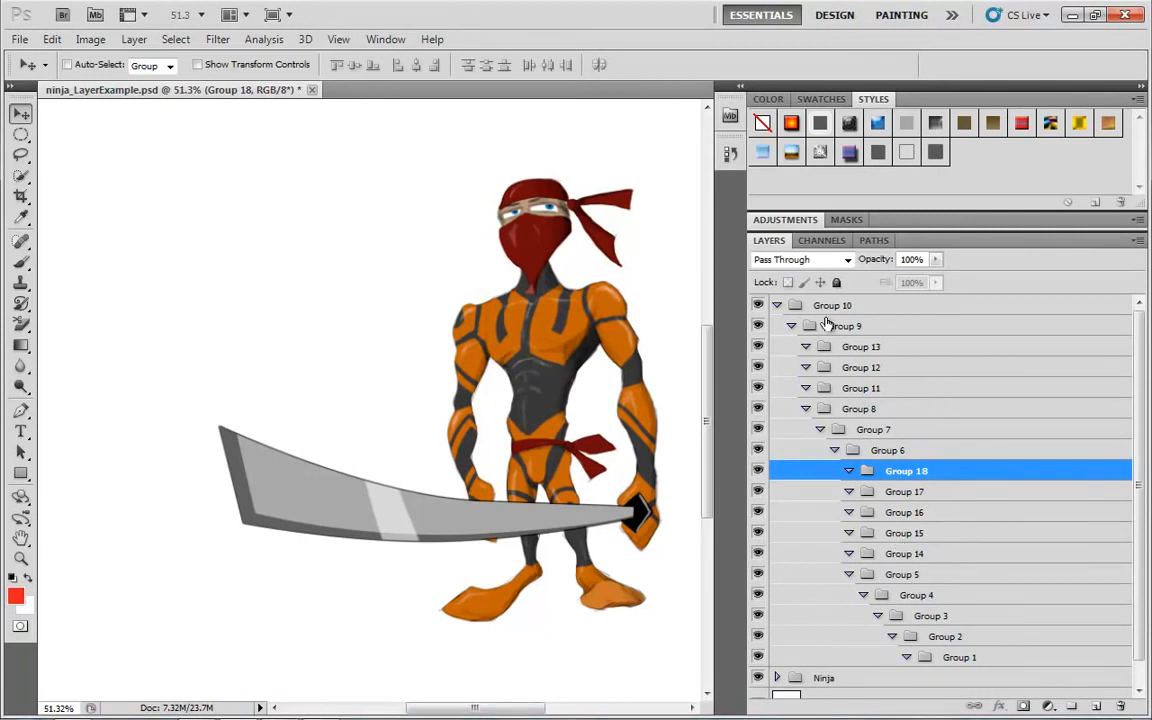
Step: Collapse Group 10 and delete it together with all the empty groups nested inside
click(777, 305)
drag(822, 309, 1119, 705)
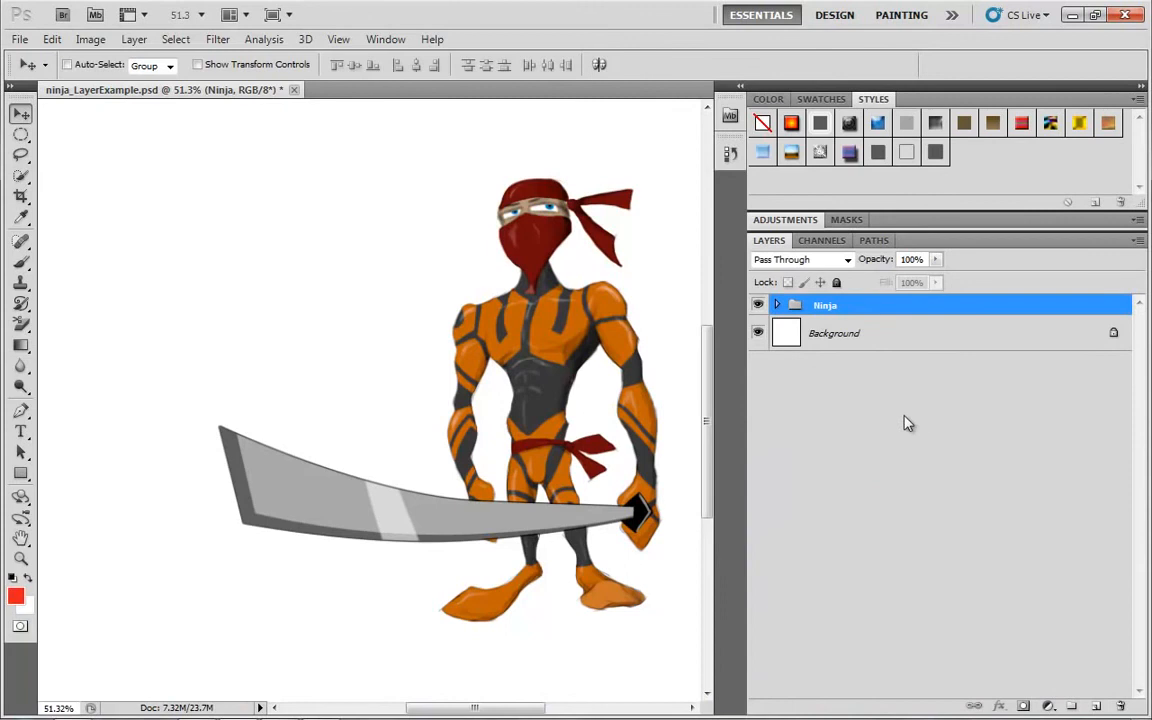
Step: Look through the blending modes available for the Ninja group, leaving it on Pass Through
click(885, 338)
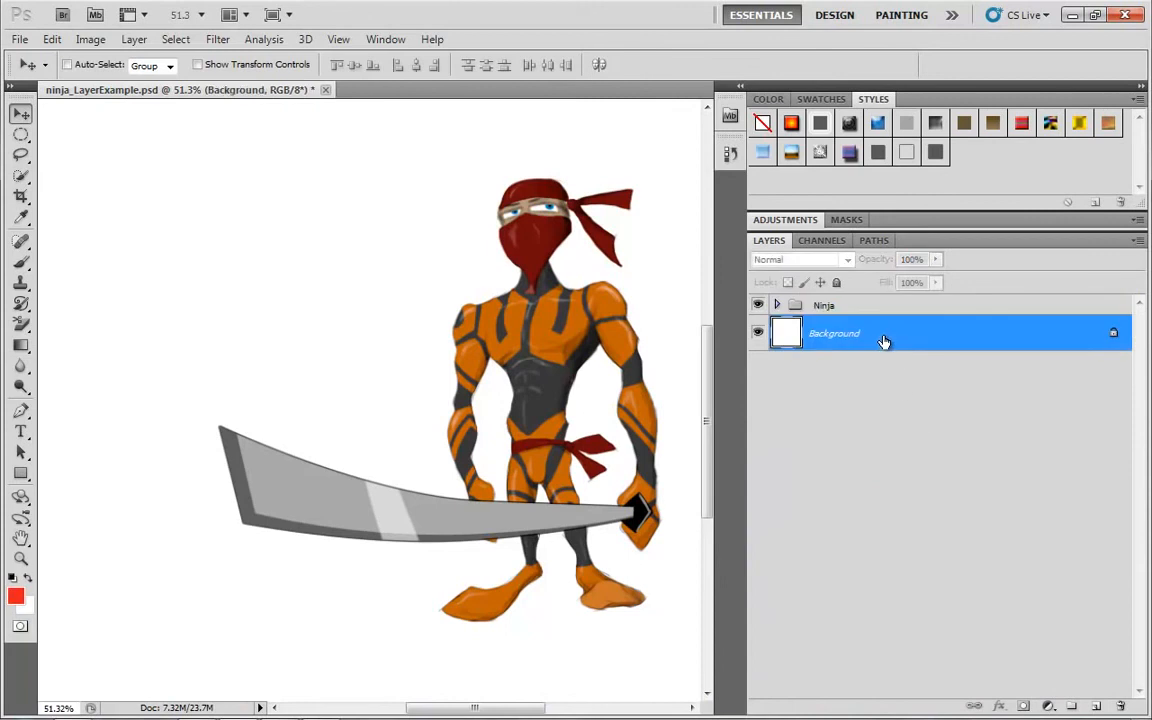
click(847, 310)
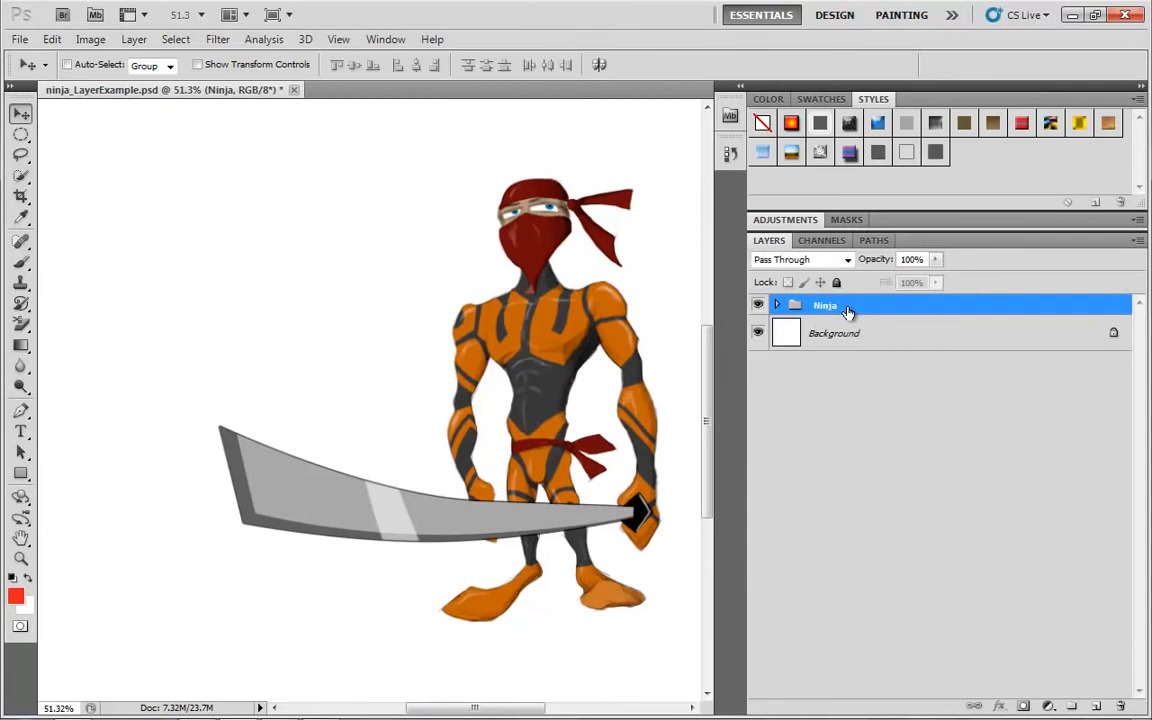
click(847, 260)
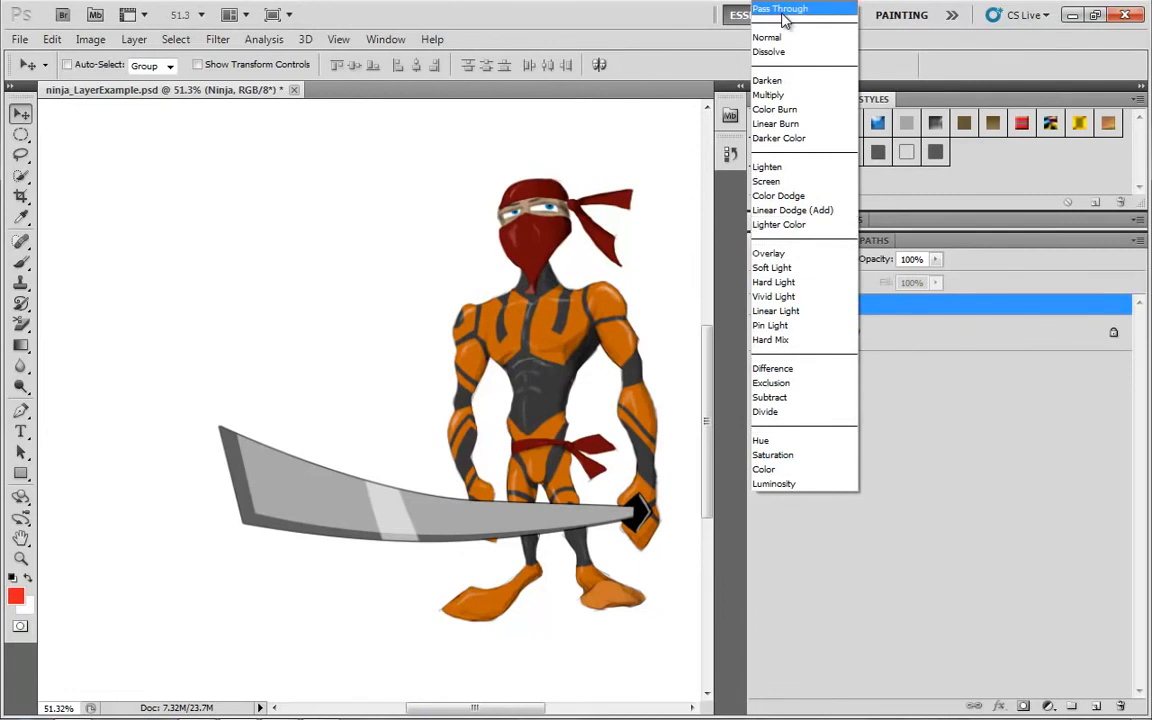
key(Escape)
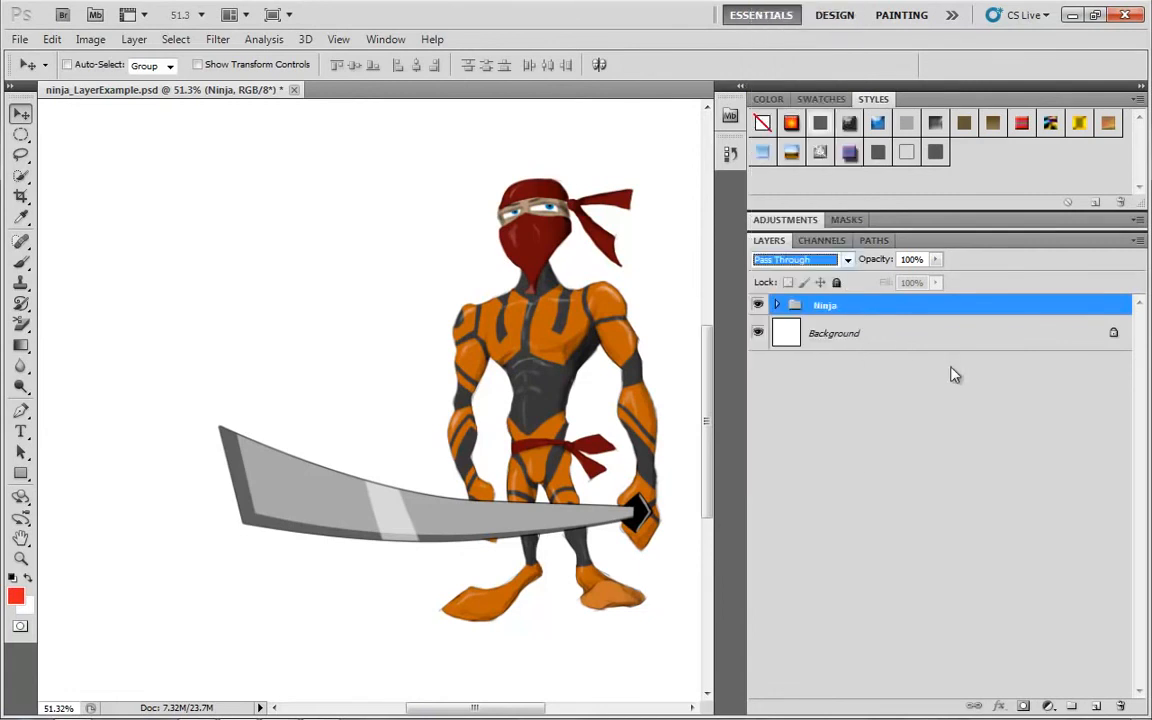
click(893, 334)
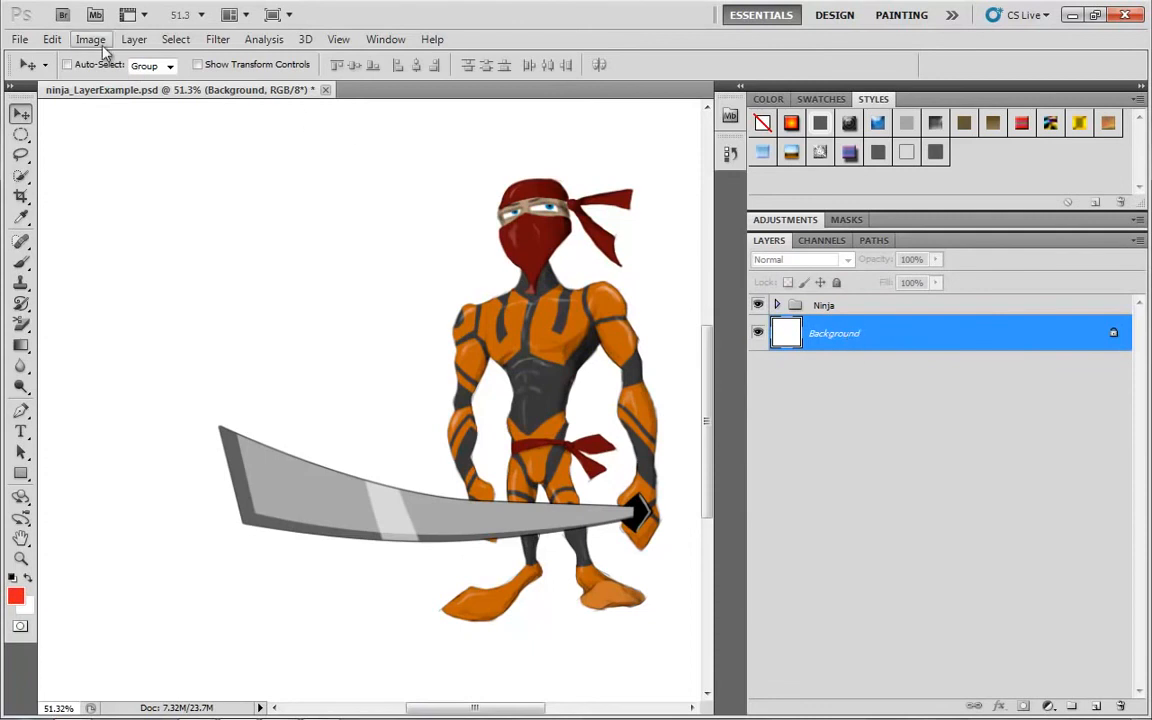
click(19, 39)
click(42, 390)
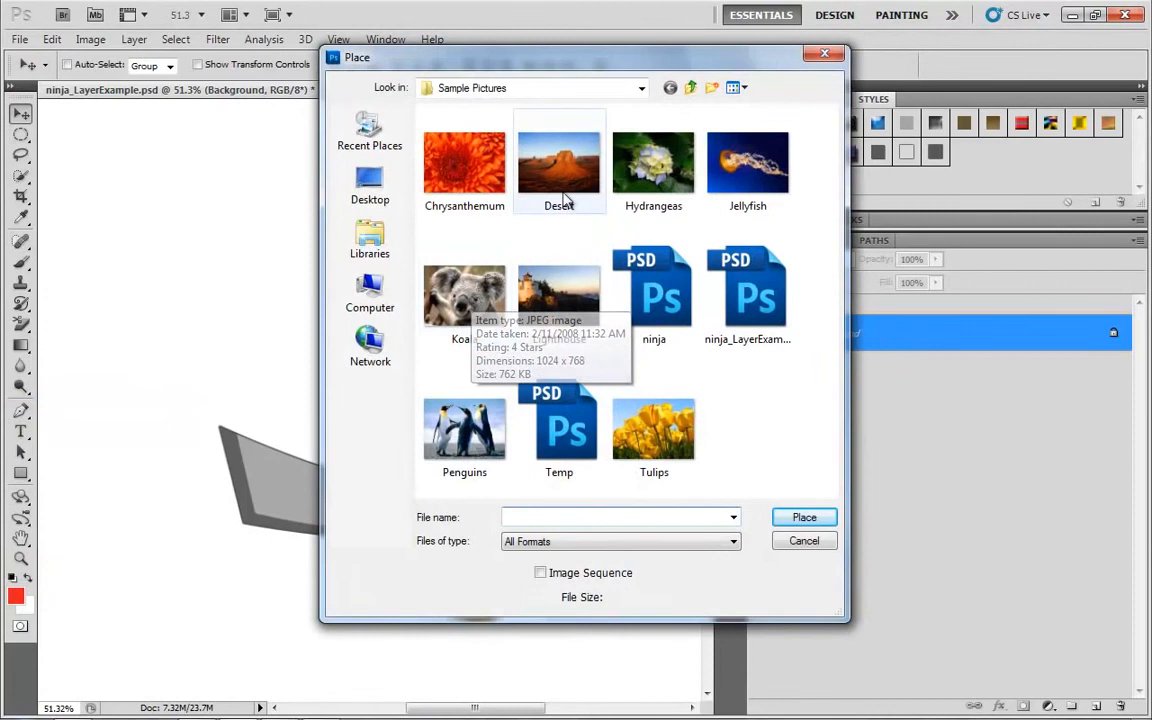
click(512, 168)
click(805, 518)
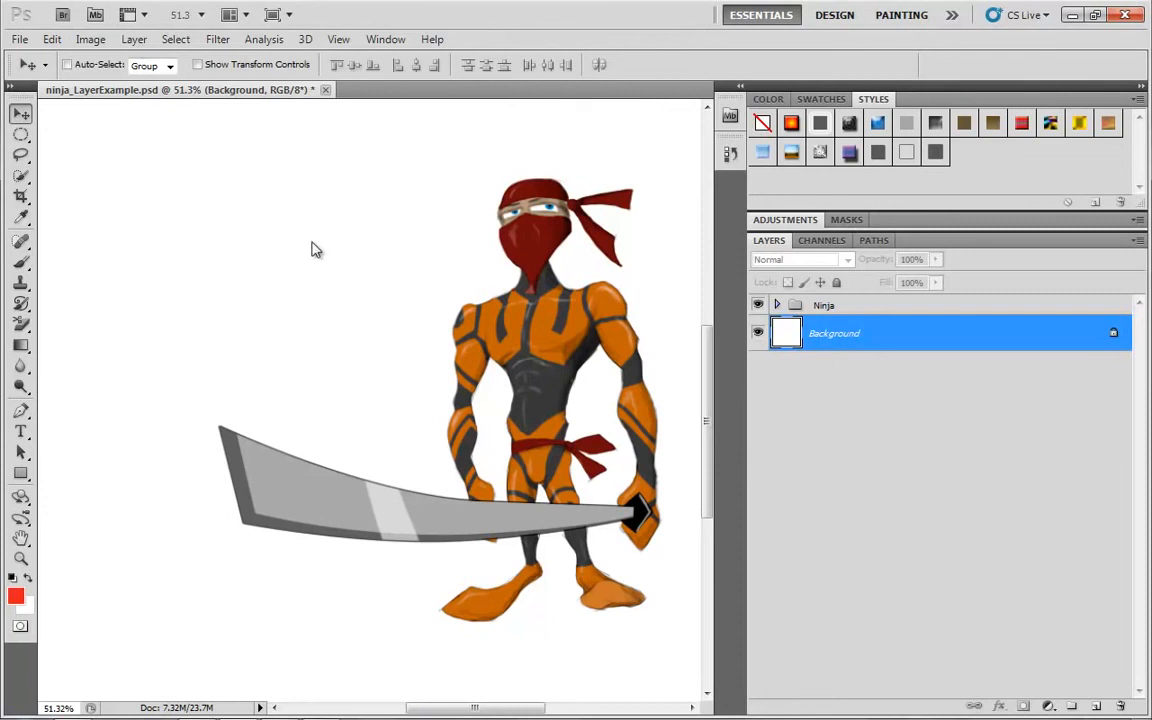
Step: Open the Desert picture from the Sample Pictures folder as a separate document
click(840, 315)
scroll(392, 230, down, 2)
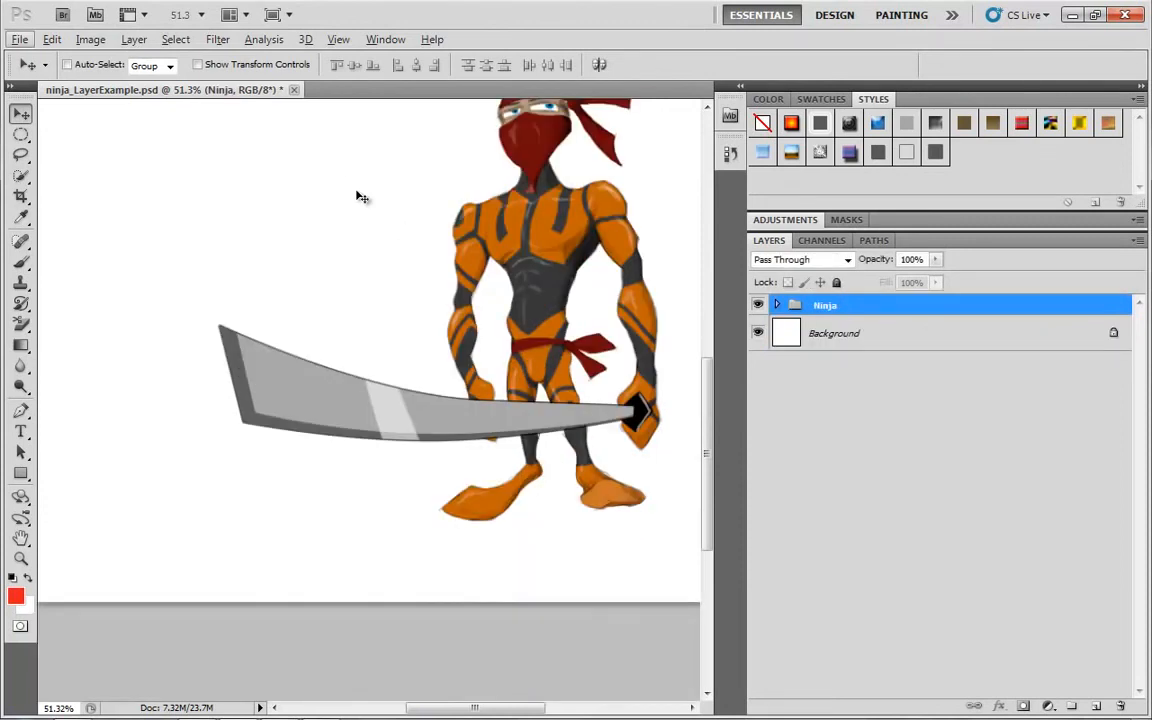
drag(439, 270, 383, 437)
scroll(383, 433, down, 6)
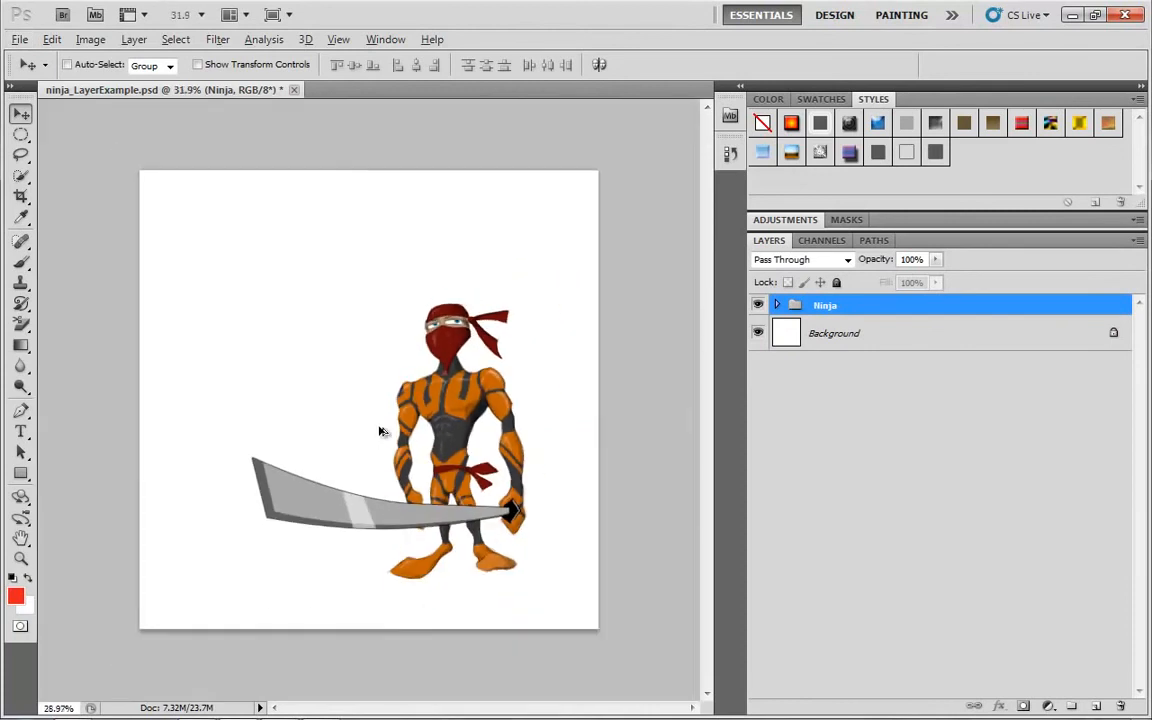
scroll(380, 428, up, 1)
scroll(378, 428, up, 2)
scroll(378, 428, down, 1)
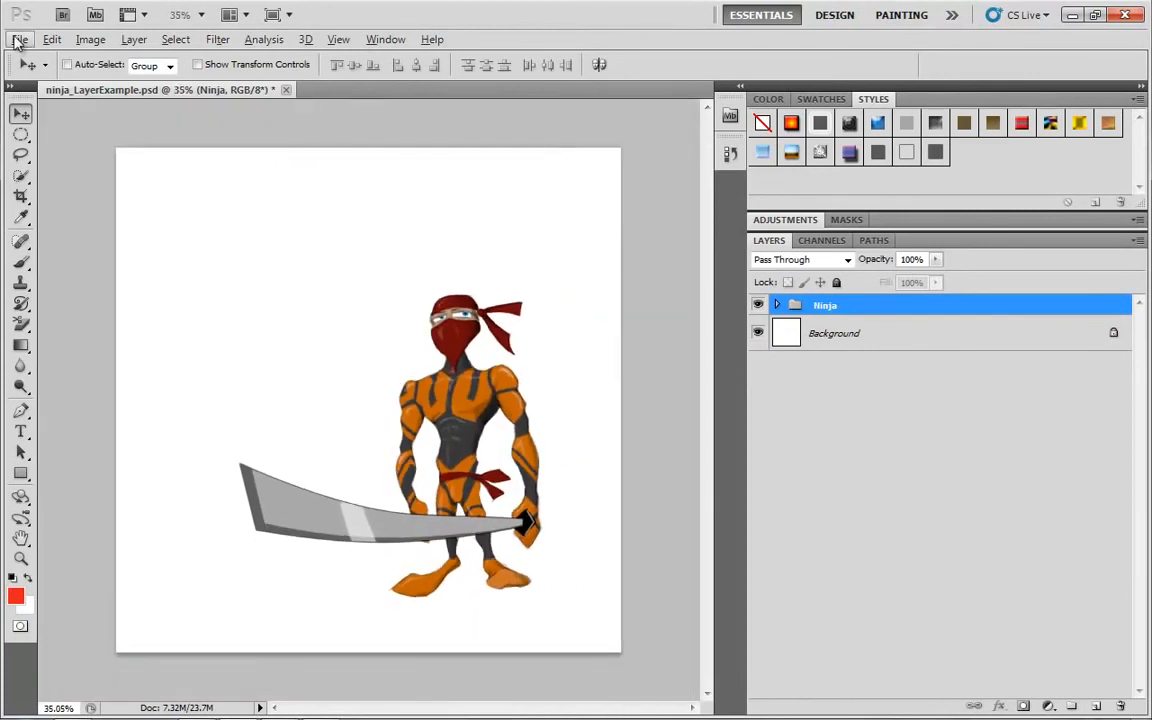
click(19, 39)
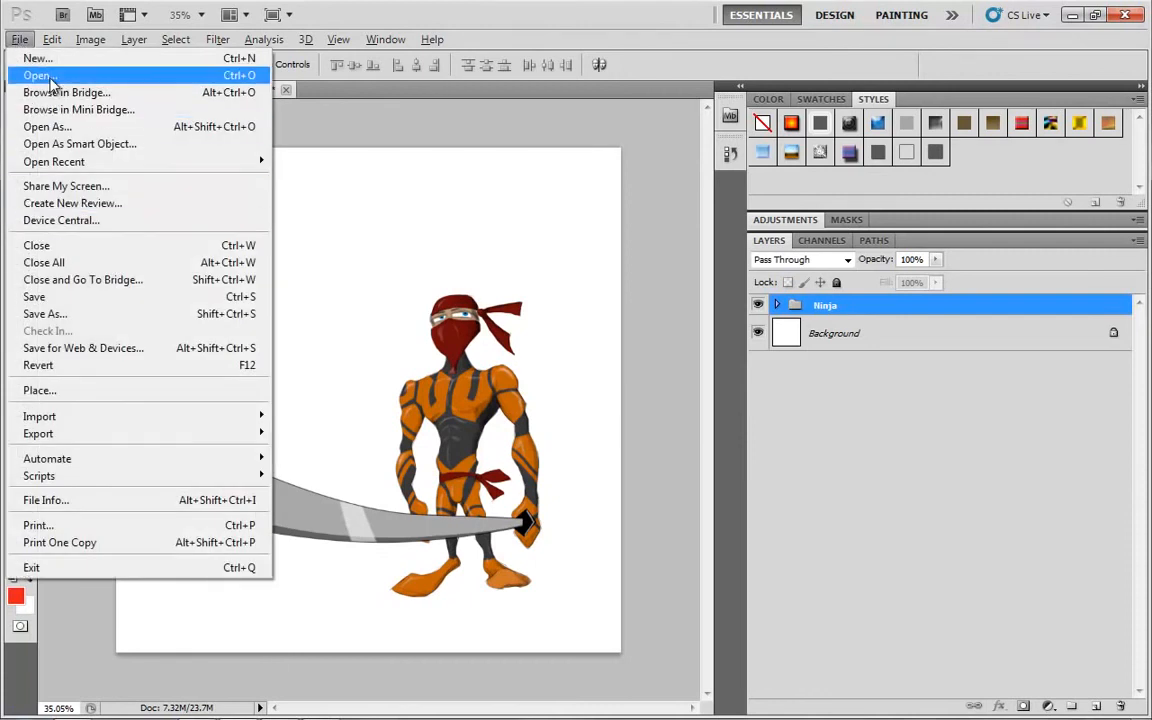
click(40, 76)
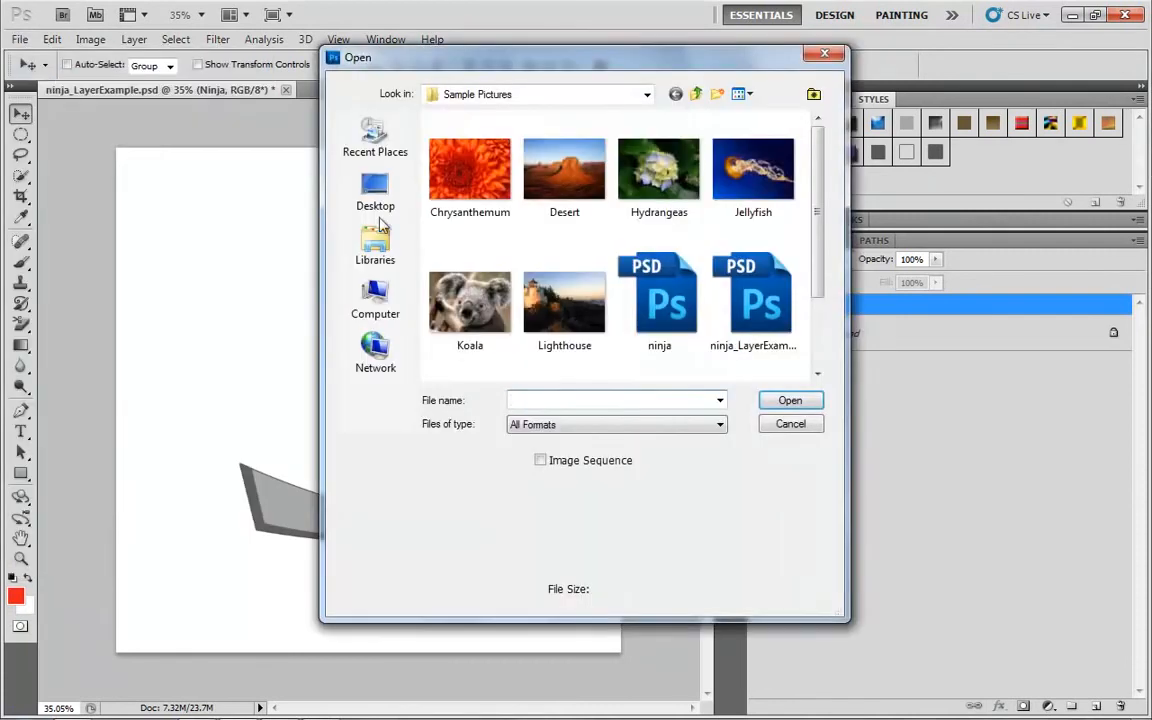
double_click(563, 185)
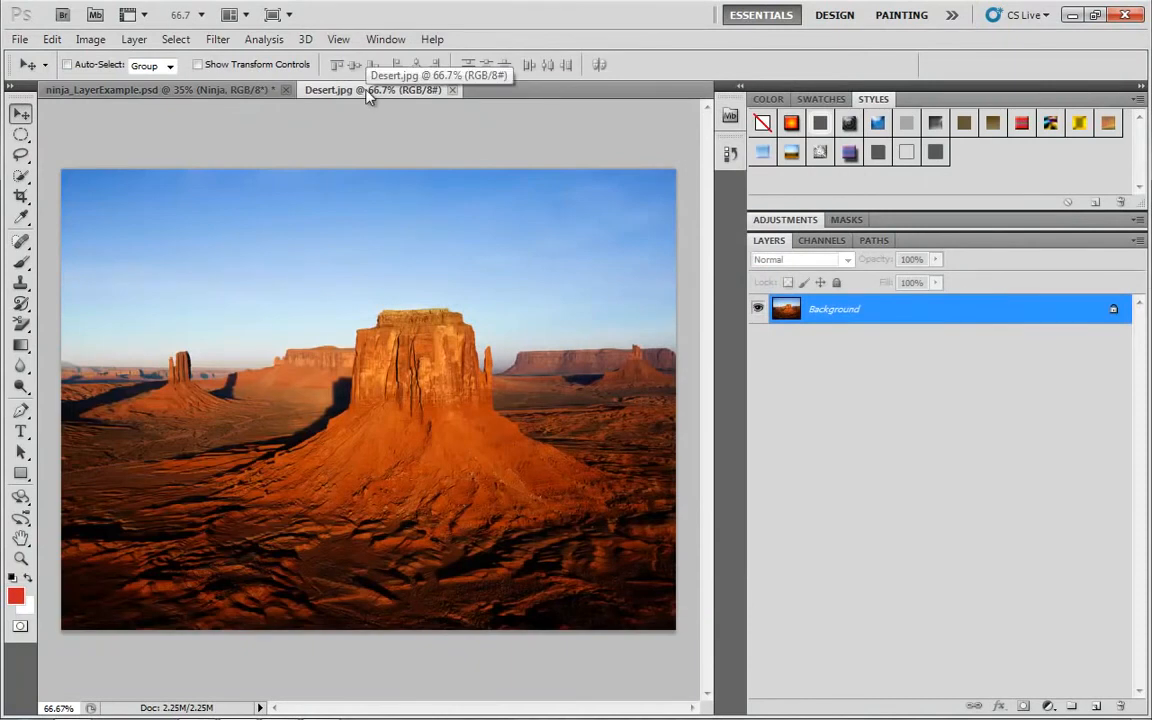
Step: Copy the desert picture into the ninja document as a new layer above the Ninja group and close Desert.jpg
drag(369, 93, 627, 201)
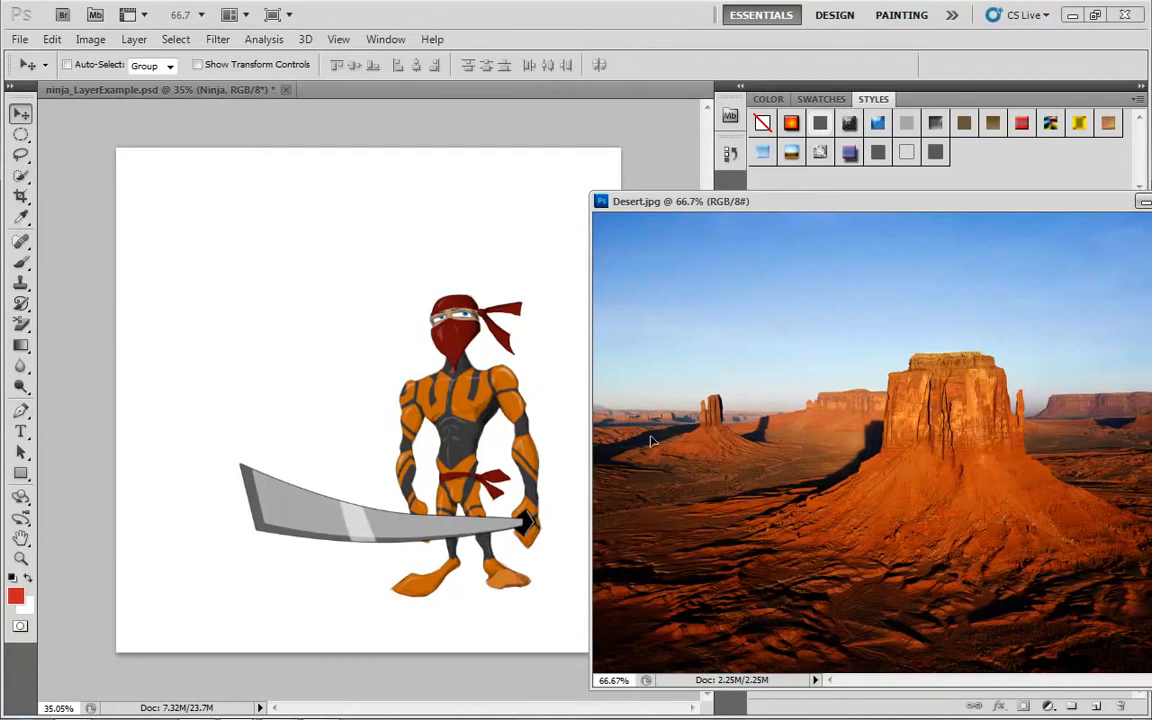
drag(651, 441, 350, 392)
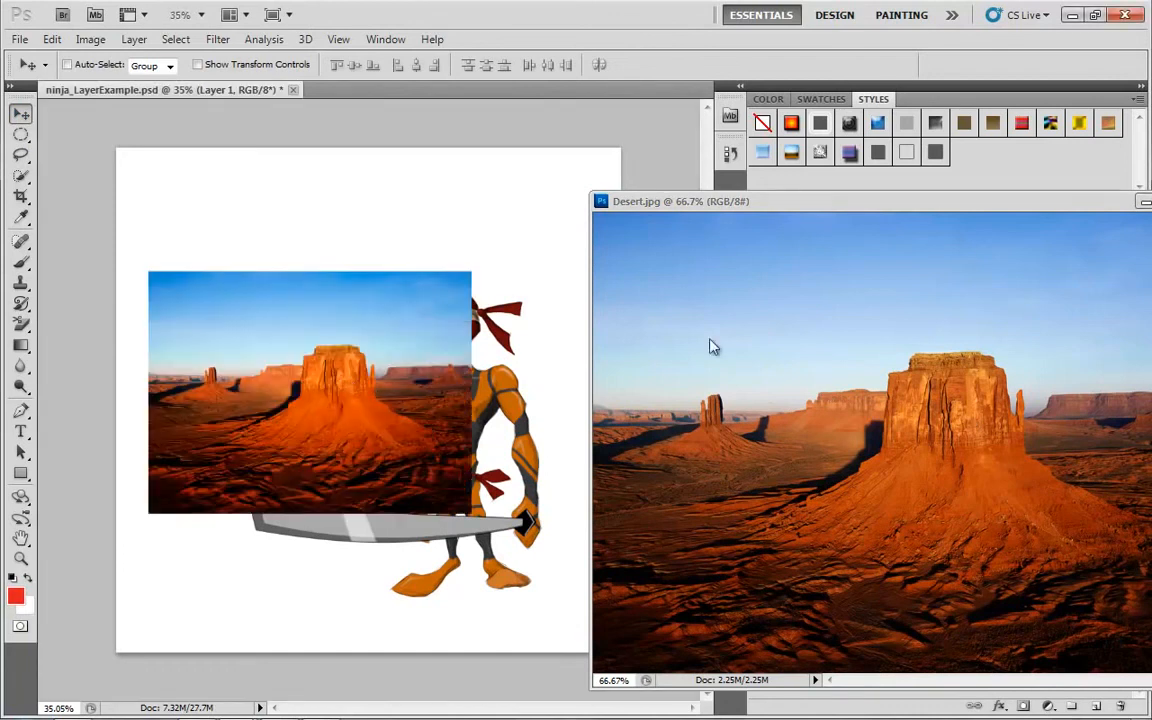
drag(947, 212, 679, 208)
click(936, 195)
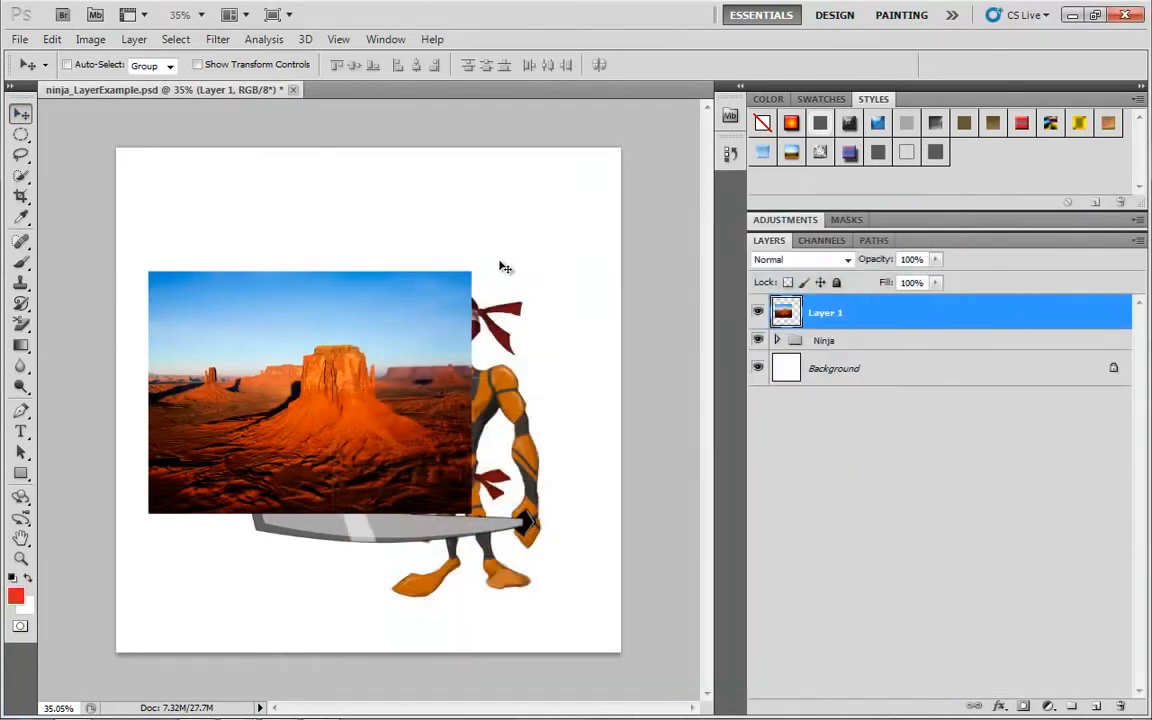
Step: Reposition the desert picture and stretch it with Free Transform until it covers the entire canvas
drag(318, 376, 359, 370)
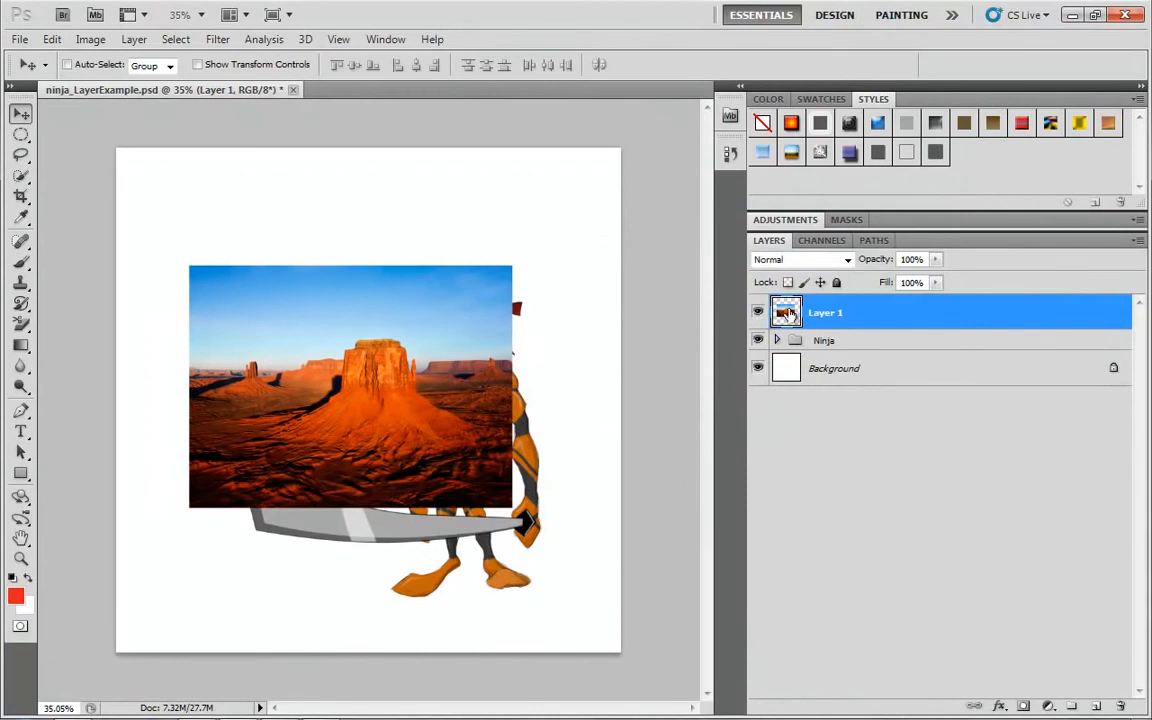
mouse_move(333, 297)
mouse_down()
mouse_move(343, 309)
mouse_move(333, 310)
mouse_up()
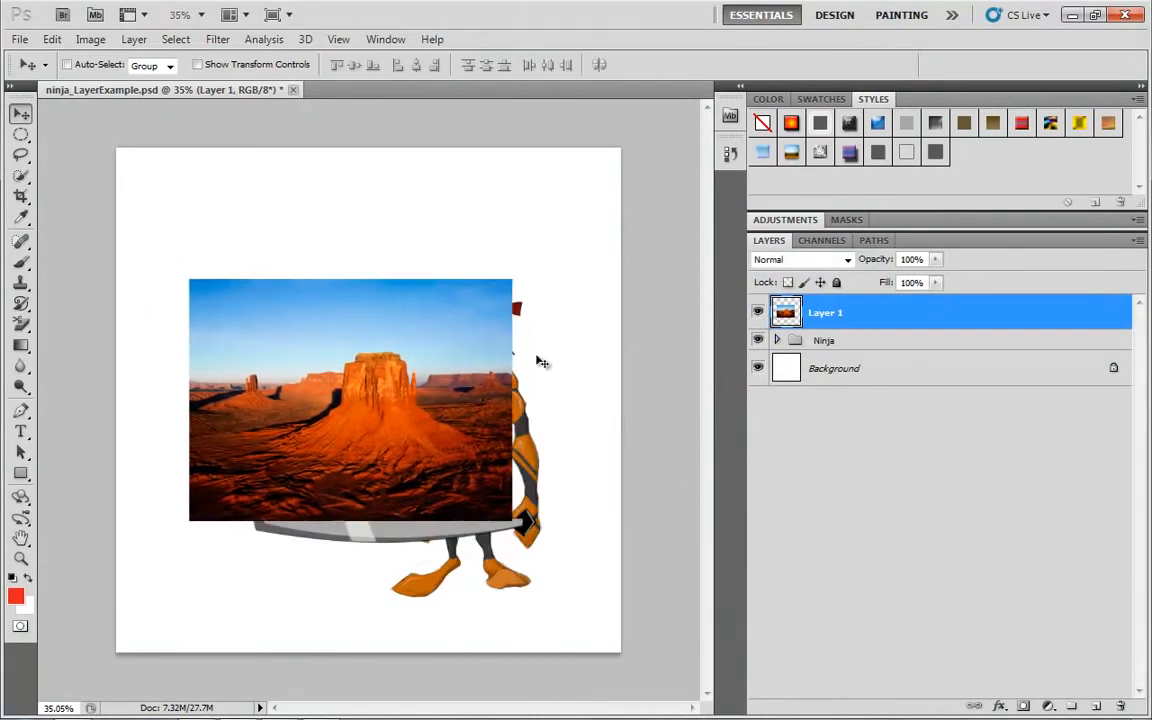
key(ctrl+t)
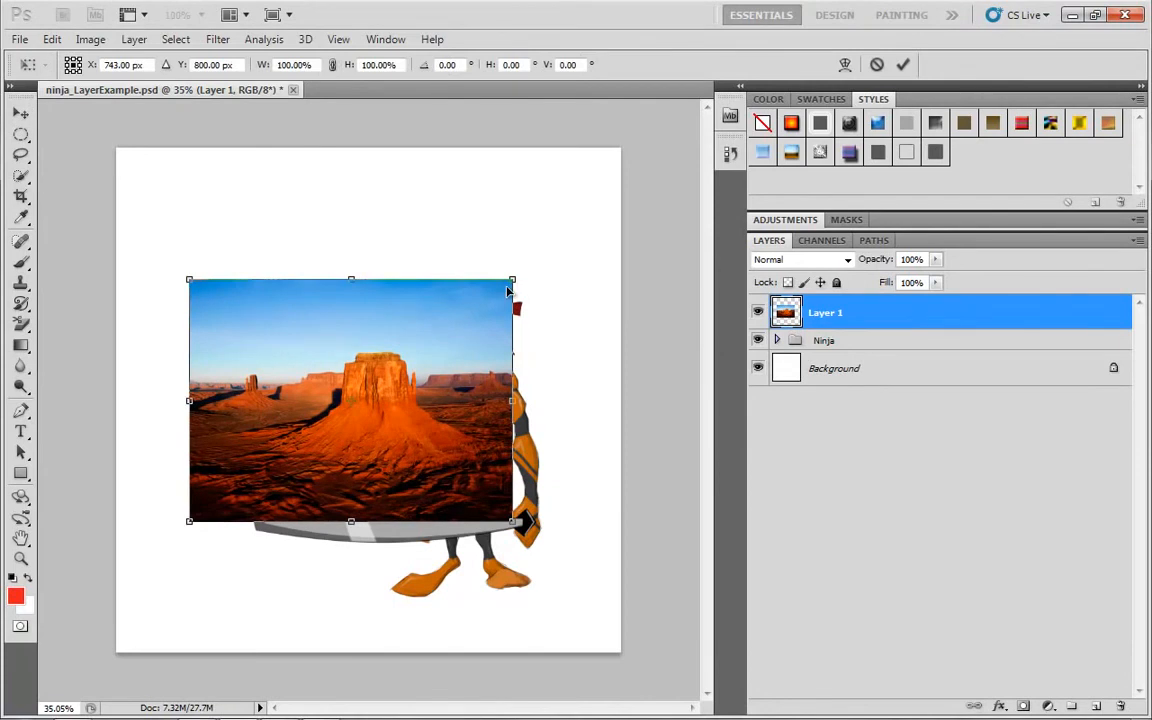
drag(514, 279, 621, 148)
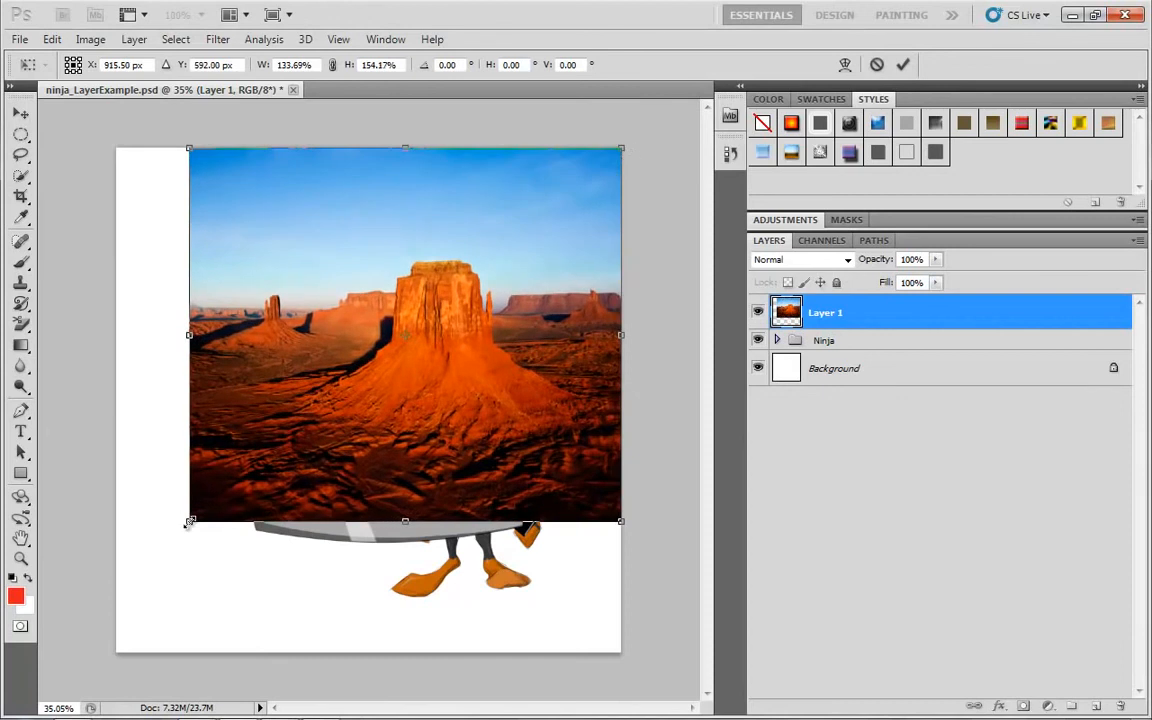
drag(189, 521, 114, 656)
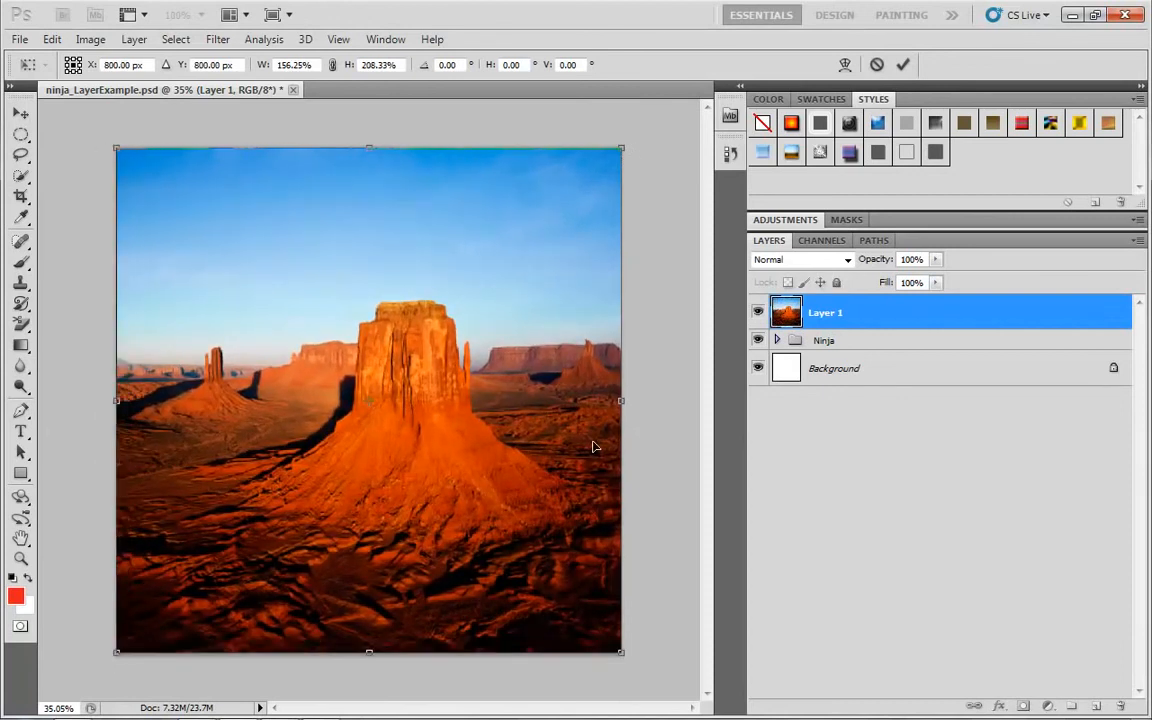
key(Return)
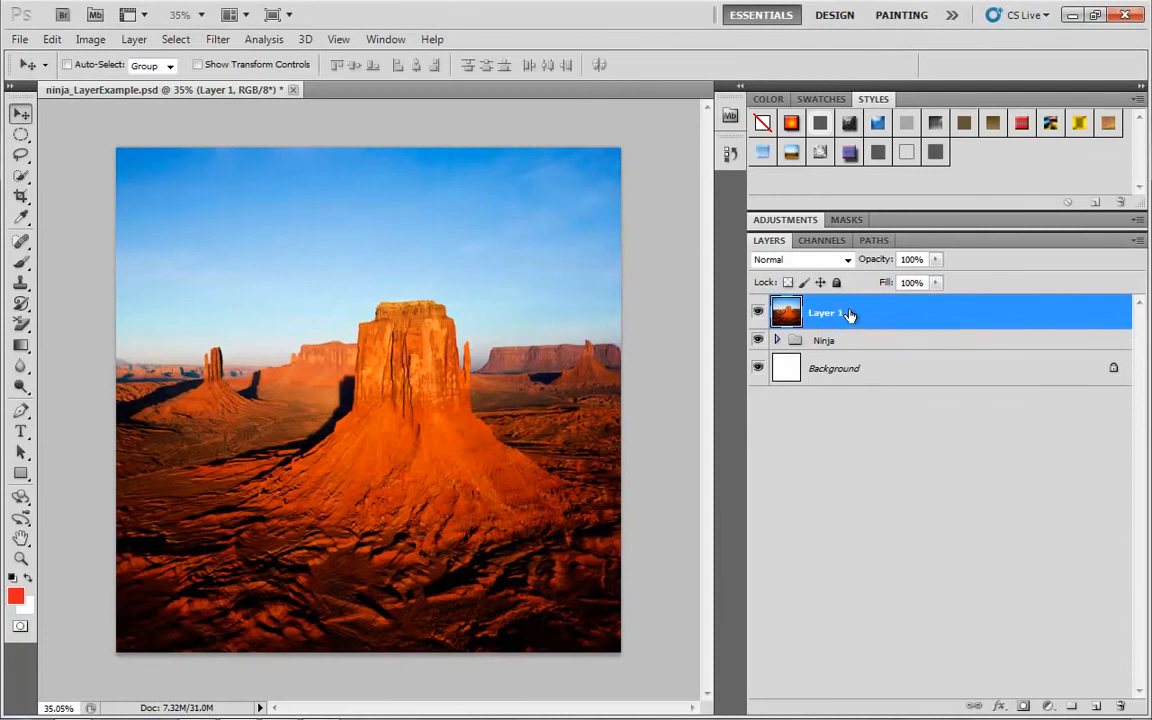
Step: Place the desert layer between the Ninja group and the Background, outside the group, and check it by hiding and reshowing the ninja
drag(953, 314, 802, 343)
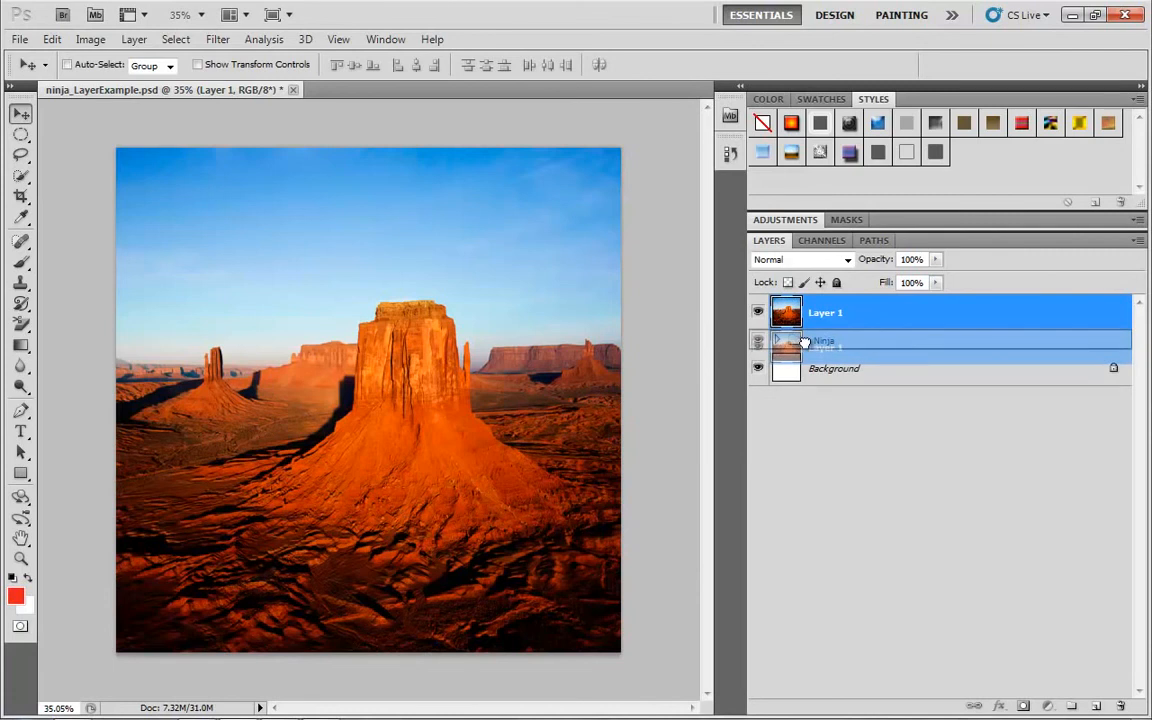
drag(804, 343, 804, 345)
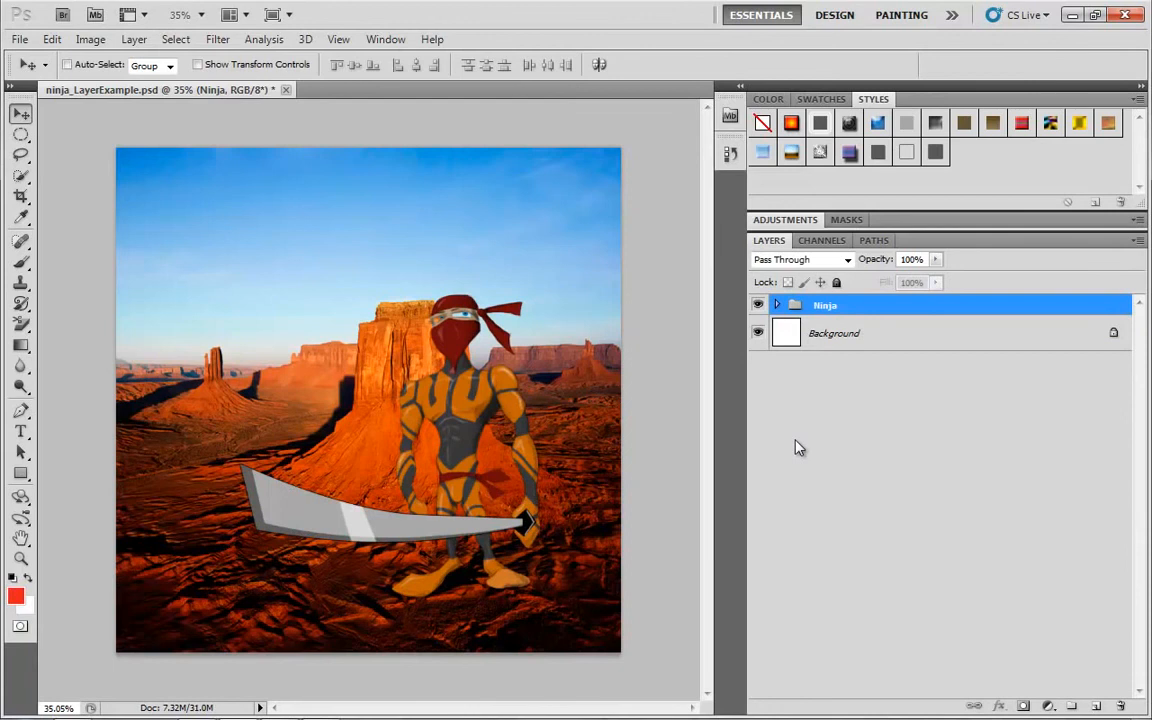
click(777, 304)
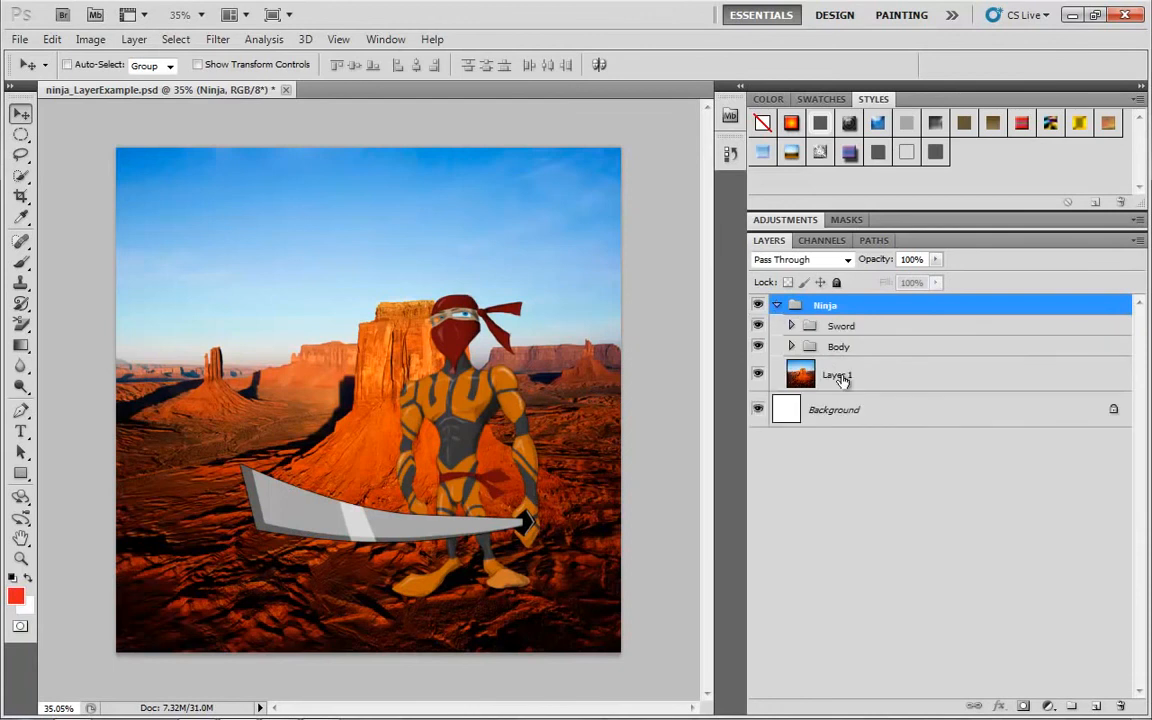
drag(841, 377, 851, 352)
click(777, 340)
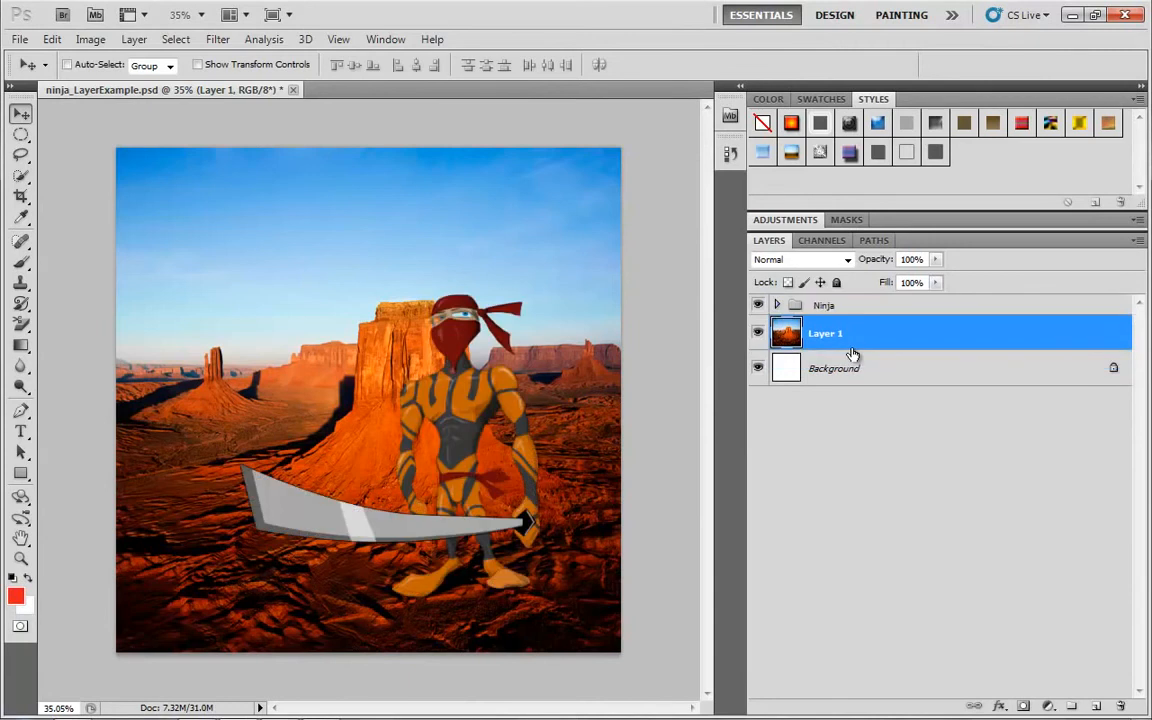
click(758, 306)
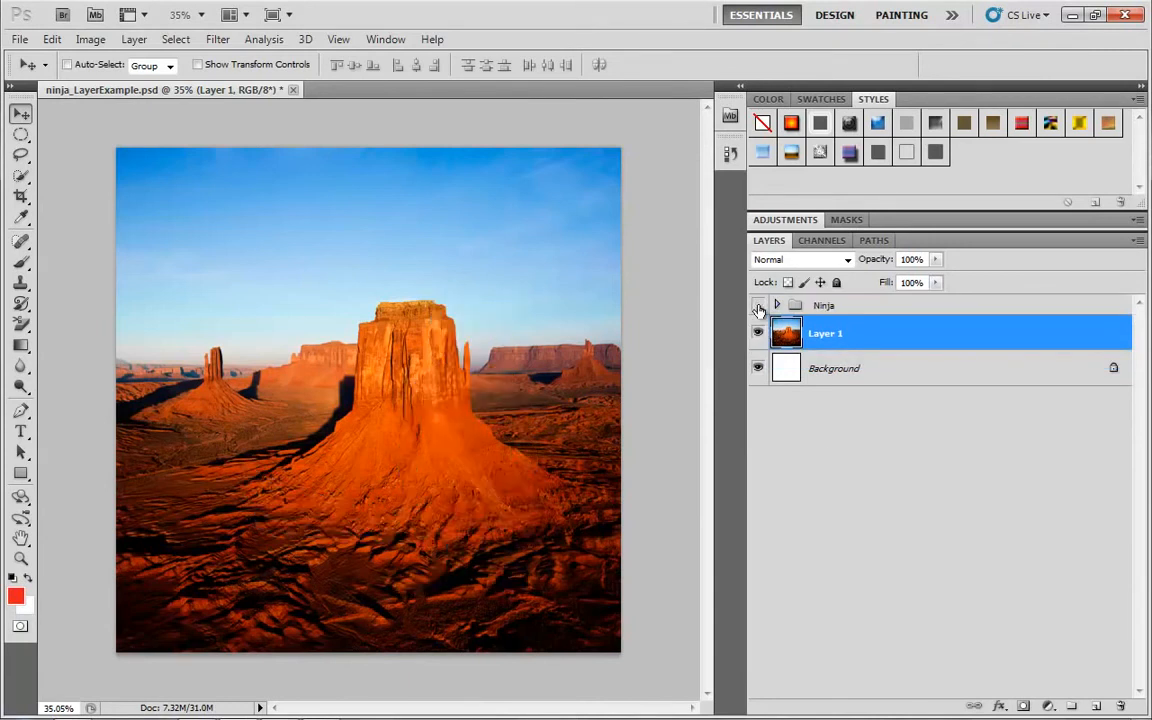
click(758, 306)
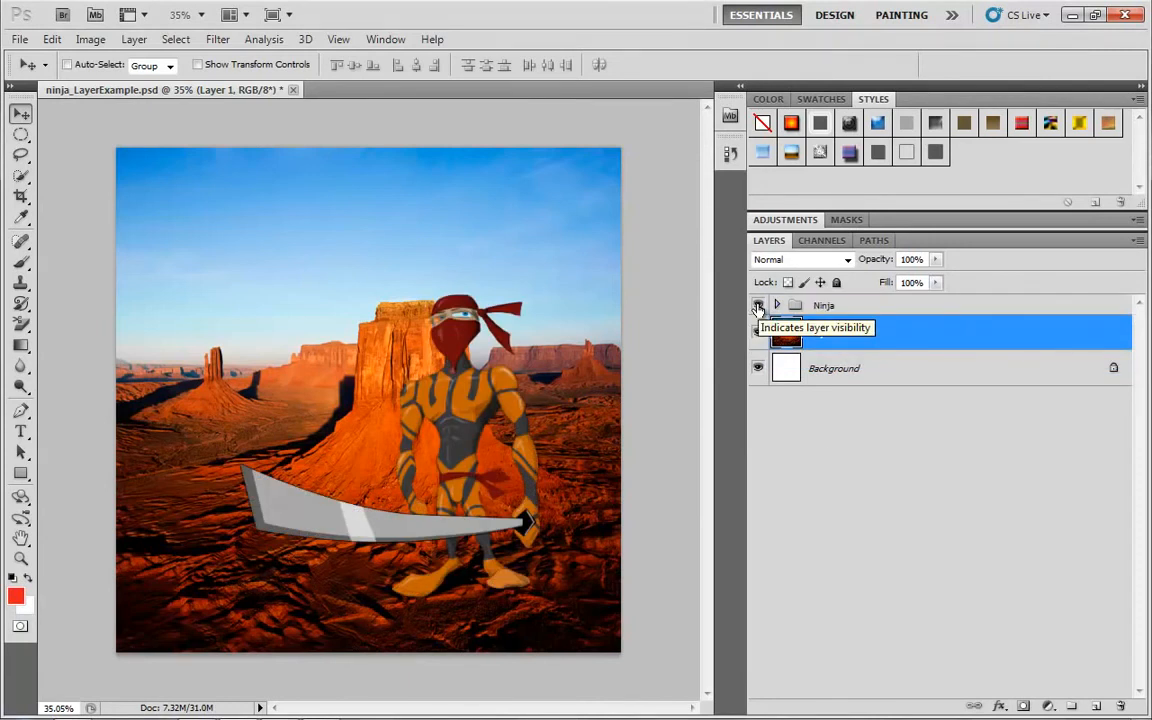
Step: Expand the Ninja group, its Body group and the Exposed Face group to reach the layers of the ninja's face
key(z)
drag(400, 281, 518, 323)
key(space)
drag(604, 412, 371, 360)
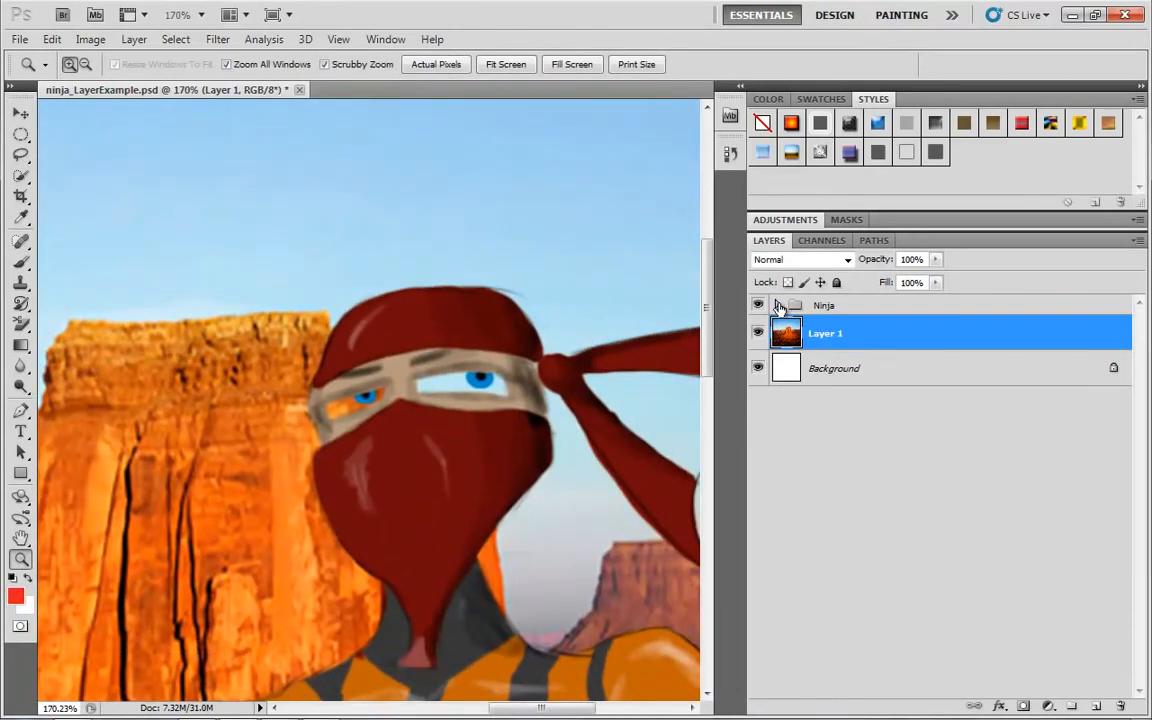
click(779, 305)
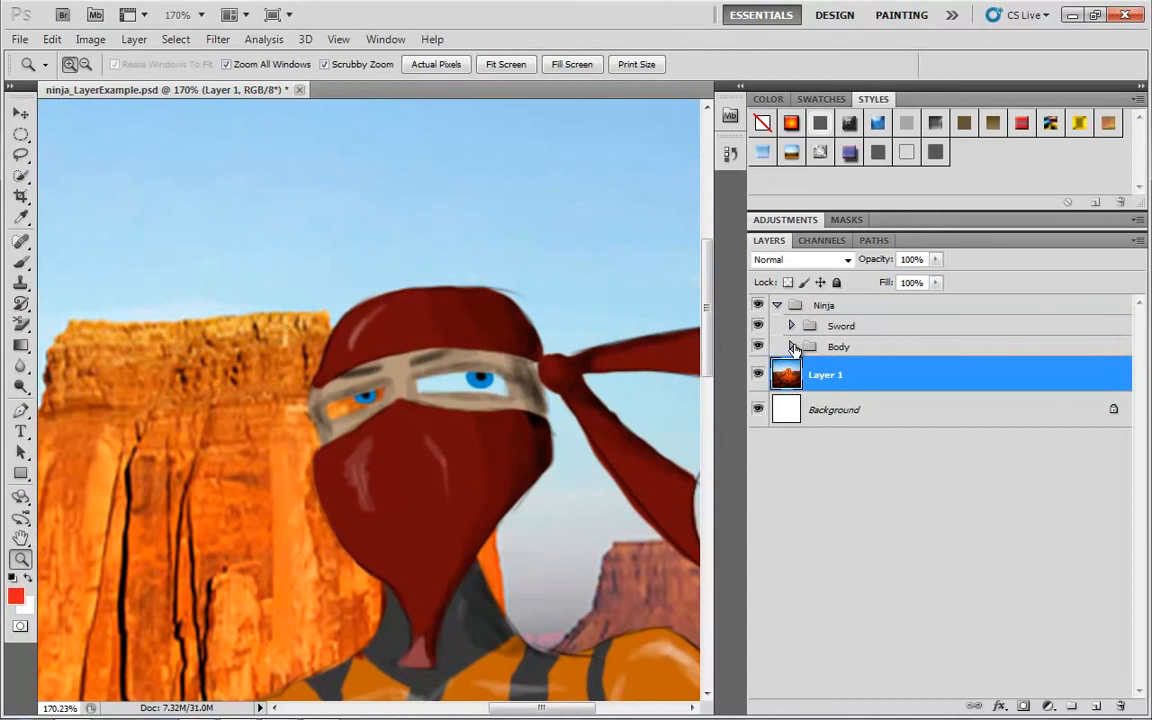
click(792, 346)
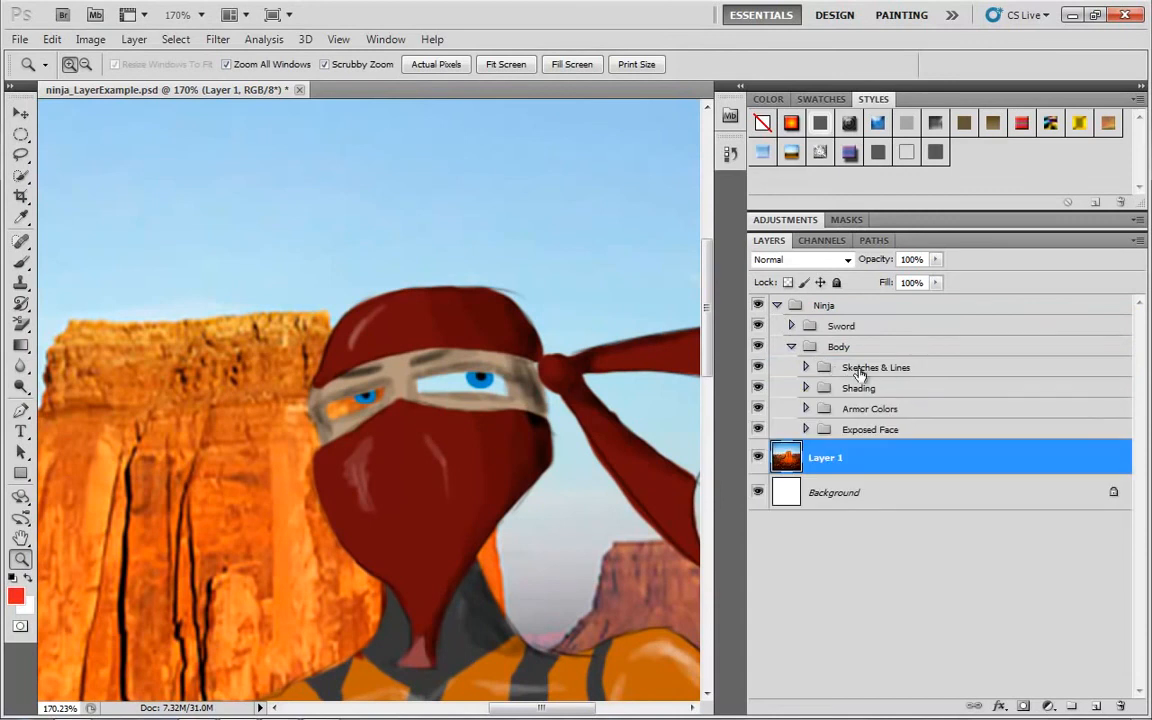
click(806, 430)
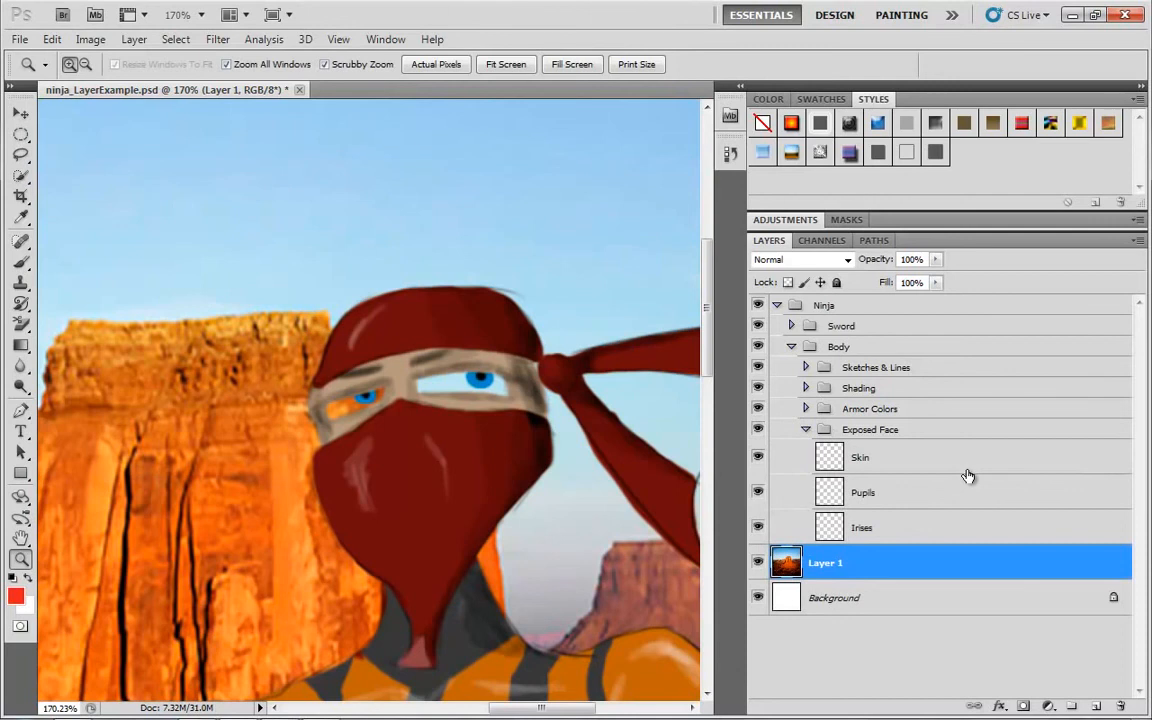
Step: Add a new layer named Eye Whites at the top of the Exposed Face group
click(905, 534)
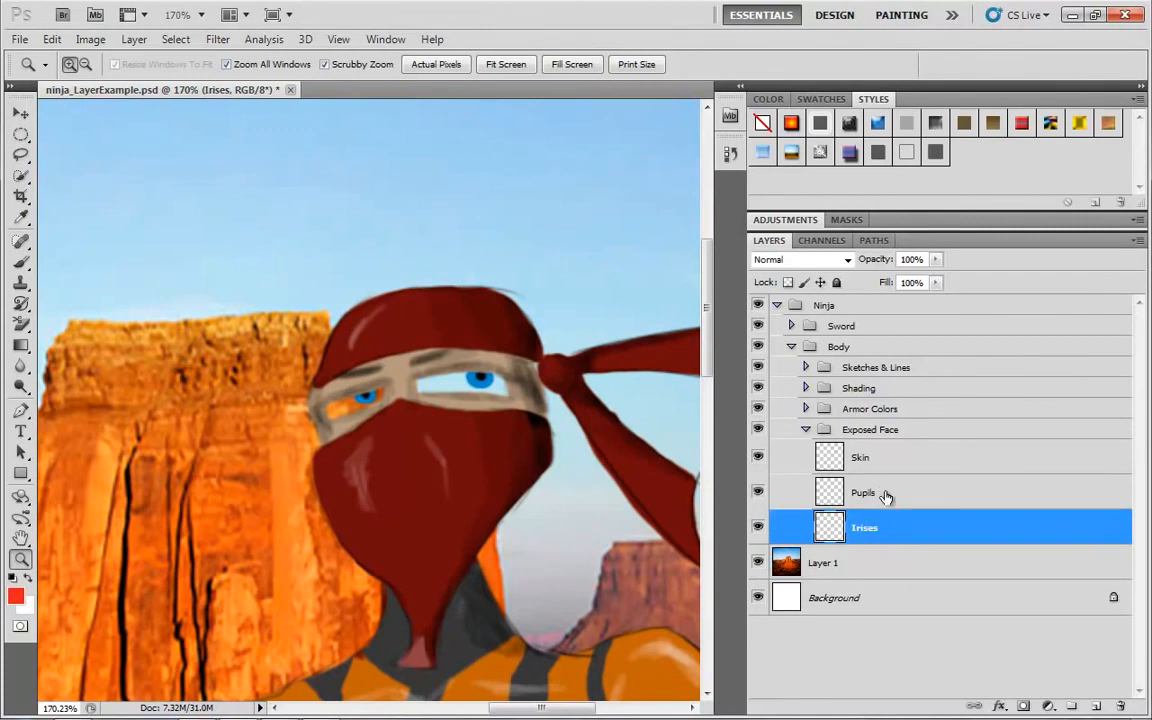
click(884, 431)
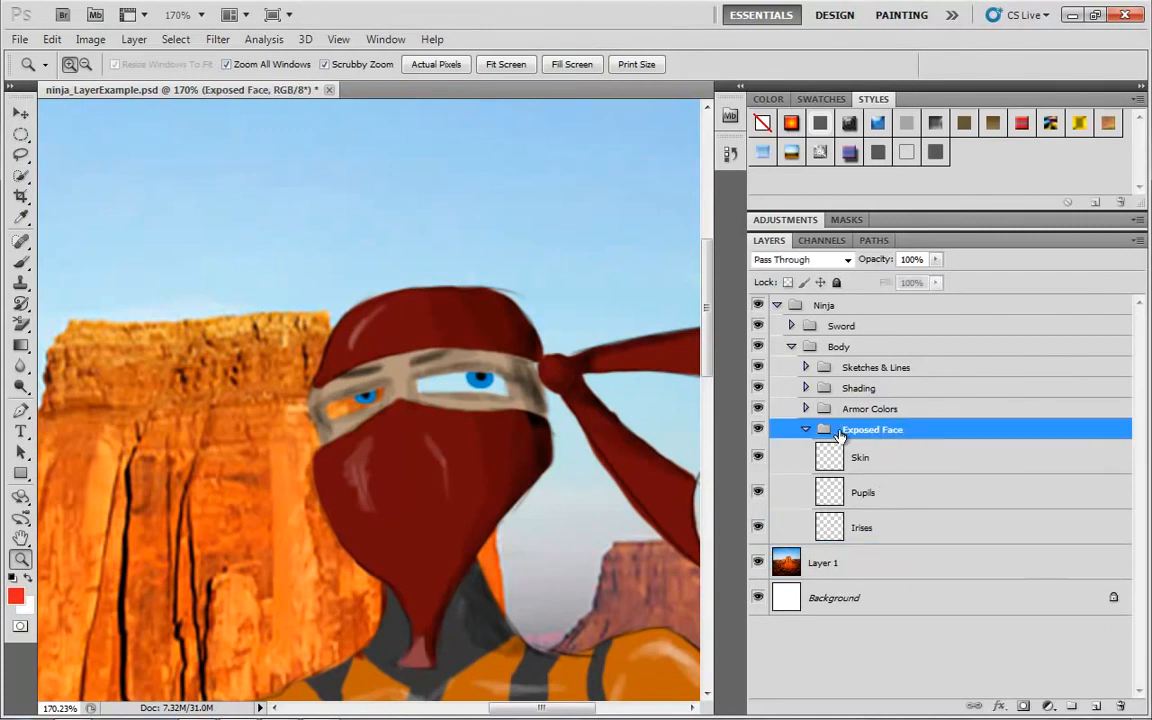
key(ctrl+shift+alt+n)
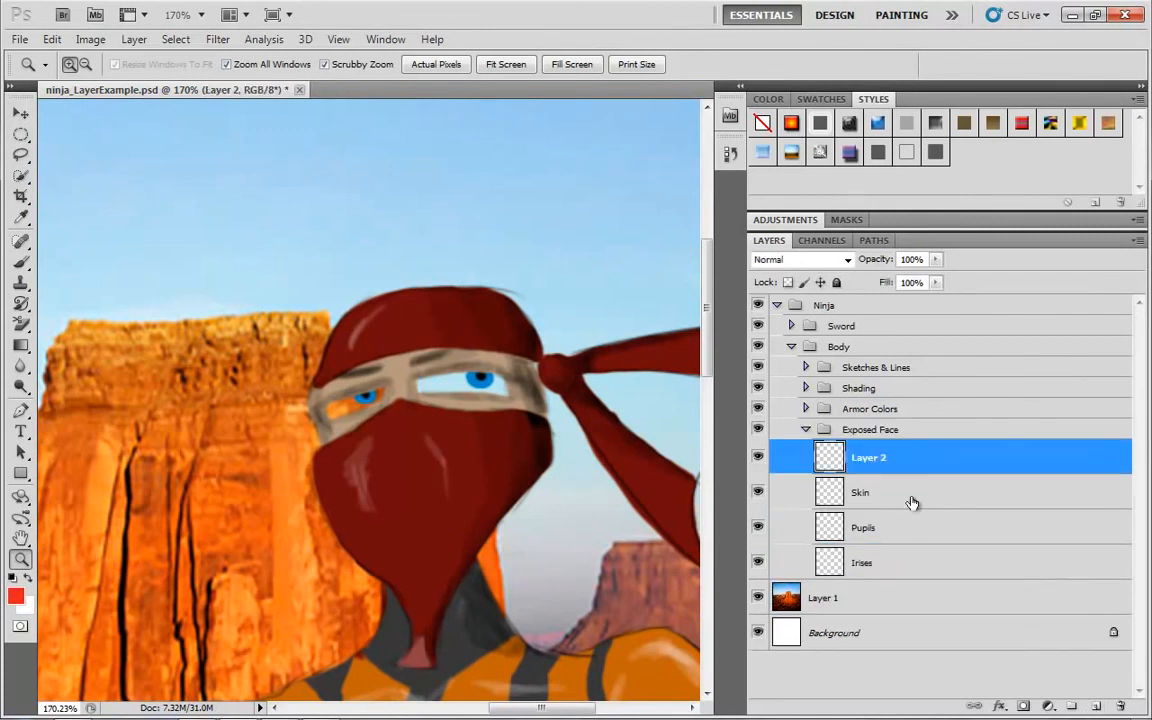
double_click(872, 459)
text(Eye Whites)
key(Return)
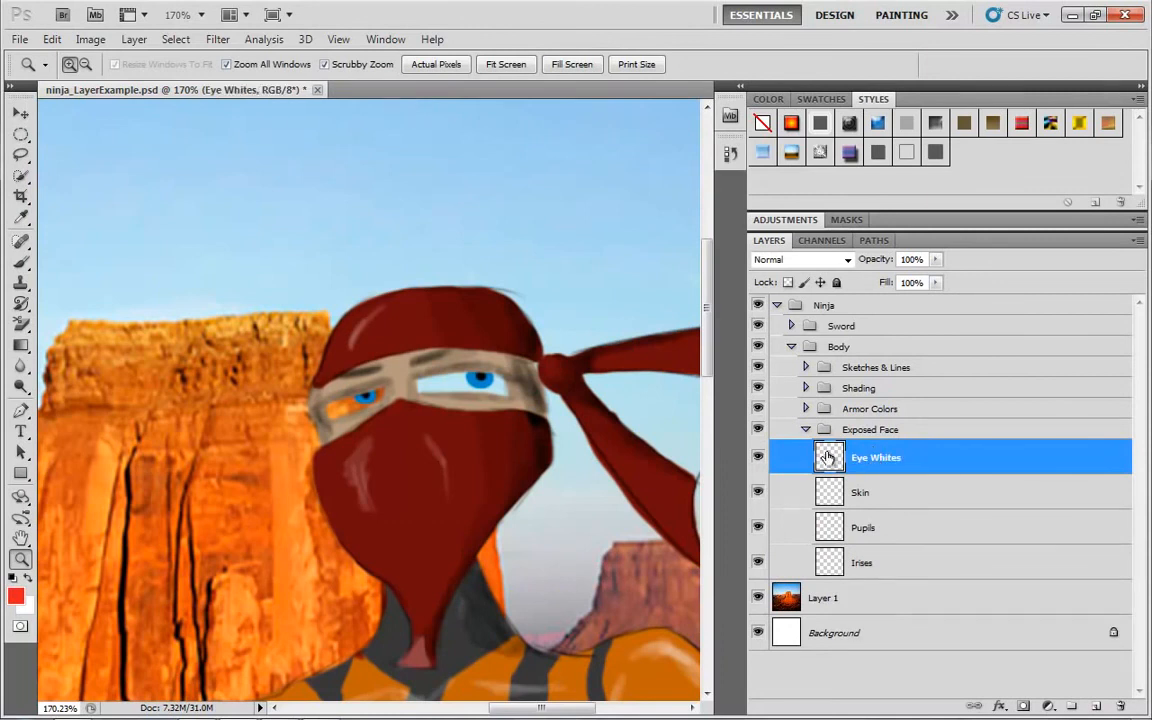
Step: Set up the Brush tool with white as the foreground color and a brush size of 25 px
mouse_move(828, 457)
mouse_down()
mouse_move(835, 568)
mouse_move(845, 455)
mouse_up()
key(b)
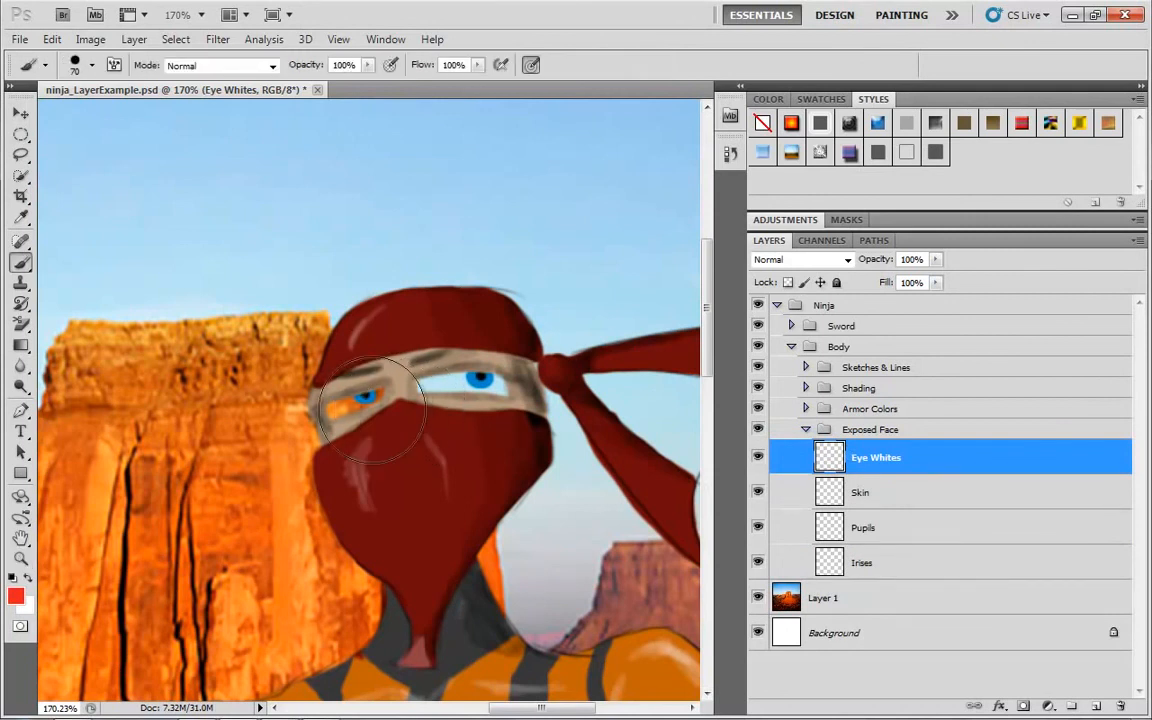
click(16, 597)
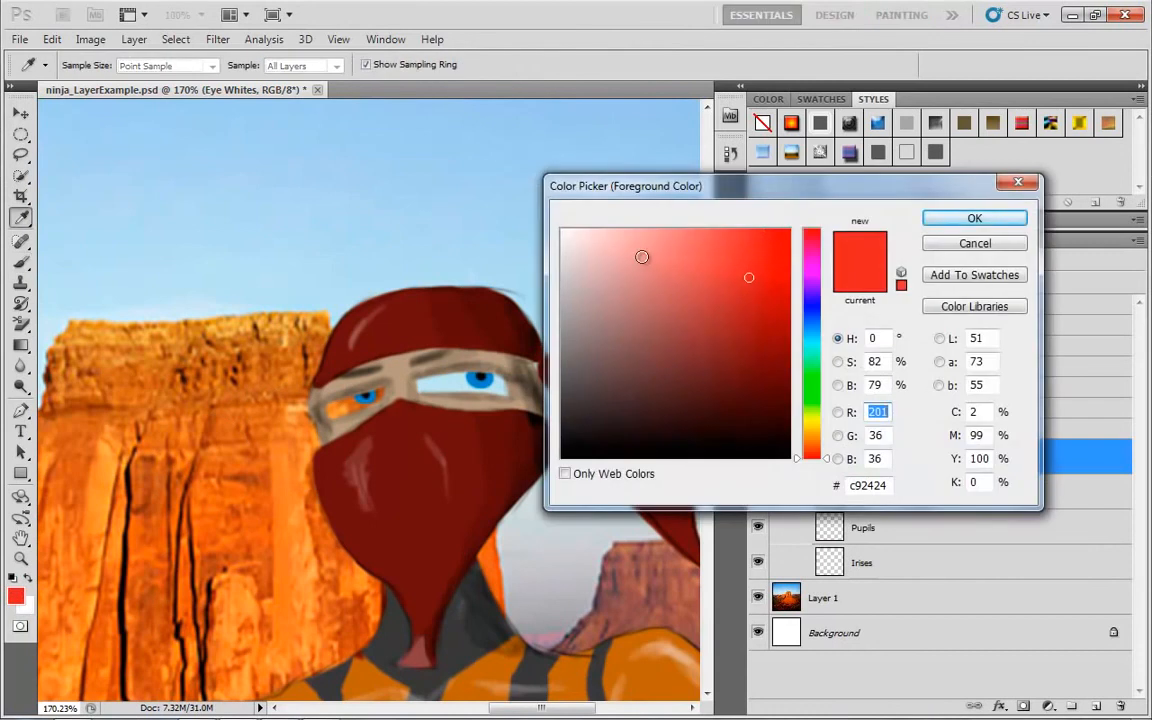
drag(642, 257, 560, 228)
click(951, 219)
key(b)
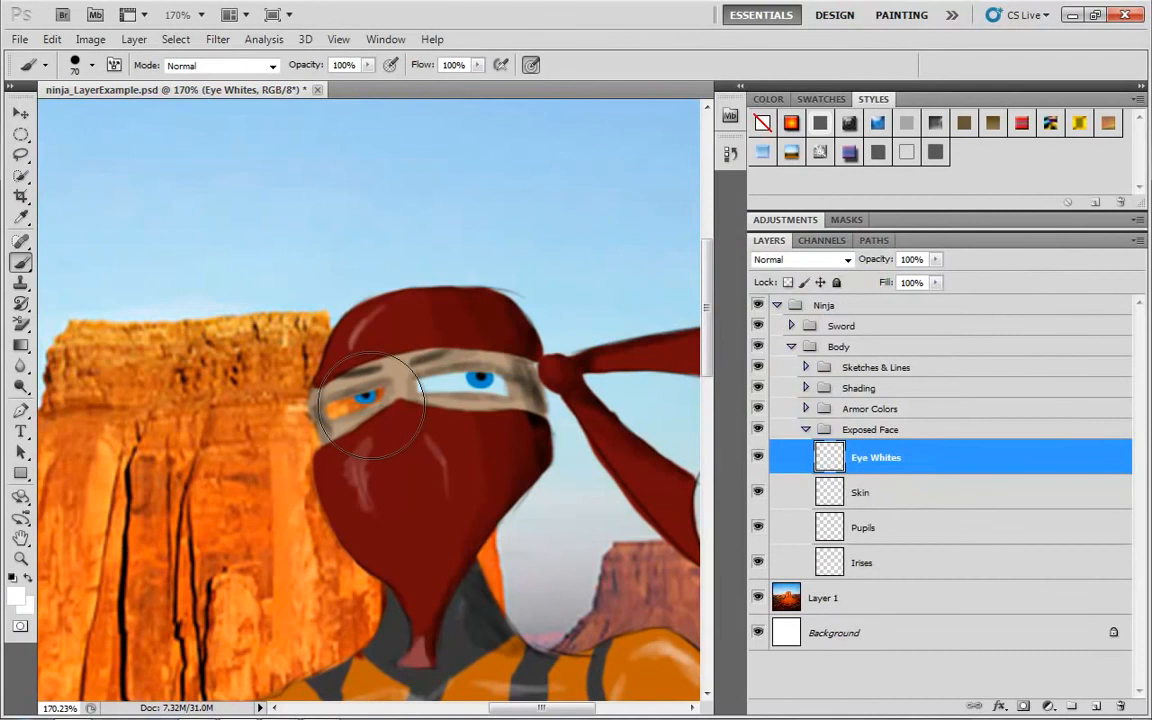
key(bracketleft)
key(bracketleft)
key(bracketleft)
key(bracketleft)
key(bracketleft)
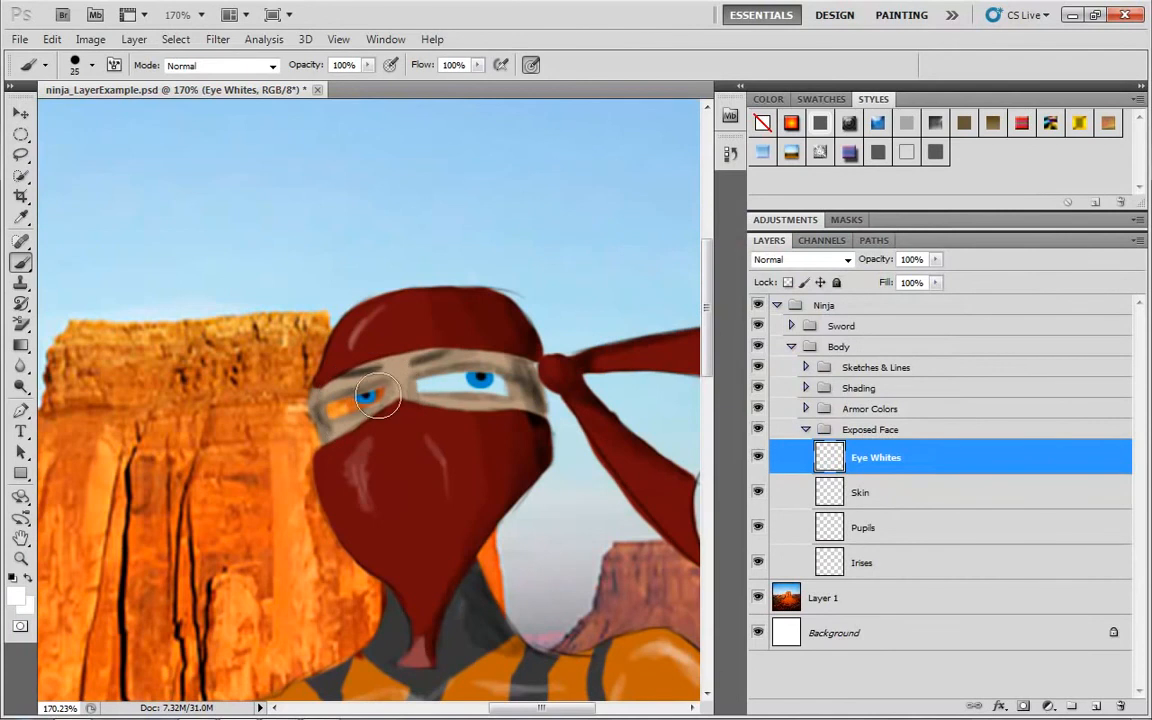
Step: Paint white over both eyes on the Eye Whites layer and move that layer below Irises in the Exposed Face group
drag(363, 393, 320, 410)
mouse_move(445, 385)
mouse_down()
mouse_move(511, 386)
mouse_move(416, 381)
mouse_move(510, 388)
mouse_move(458, 380)
mouse_up()
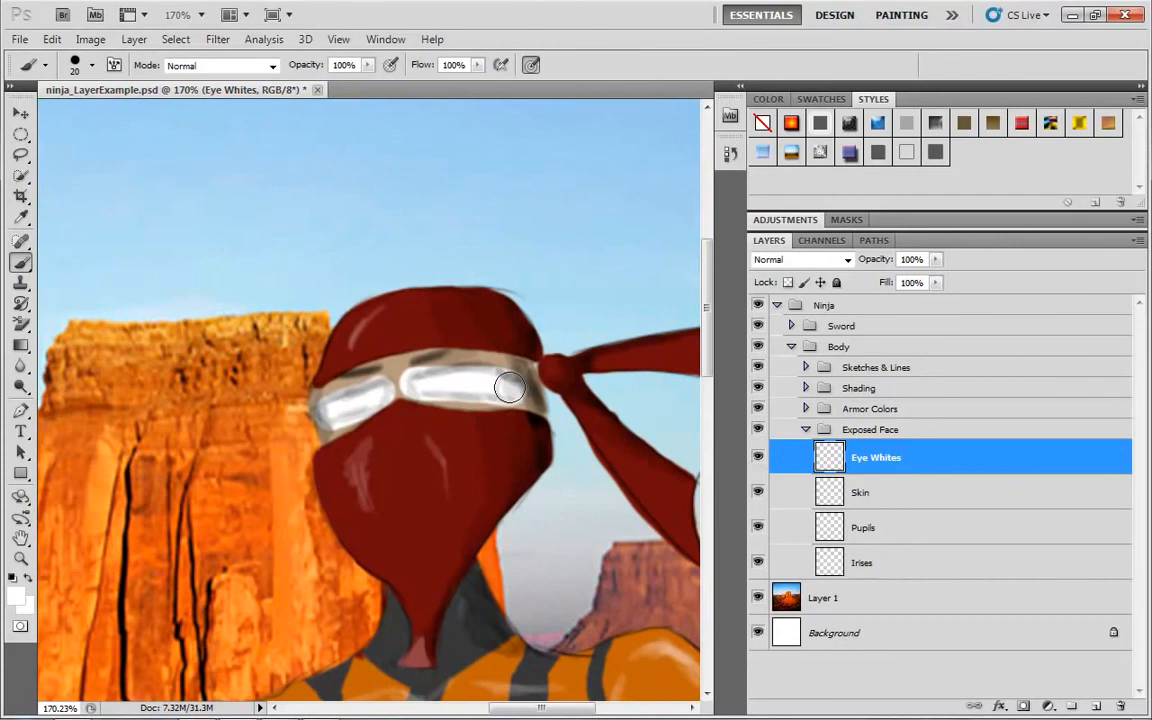
mouse_move(508, 386)
mouse_down()
mouse_move(428, 381)
mouse_move(335, 414)
mouse_move(508, 389)
mouse_move(380, 385)
mouse_move(332, 408)
mouse_up()
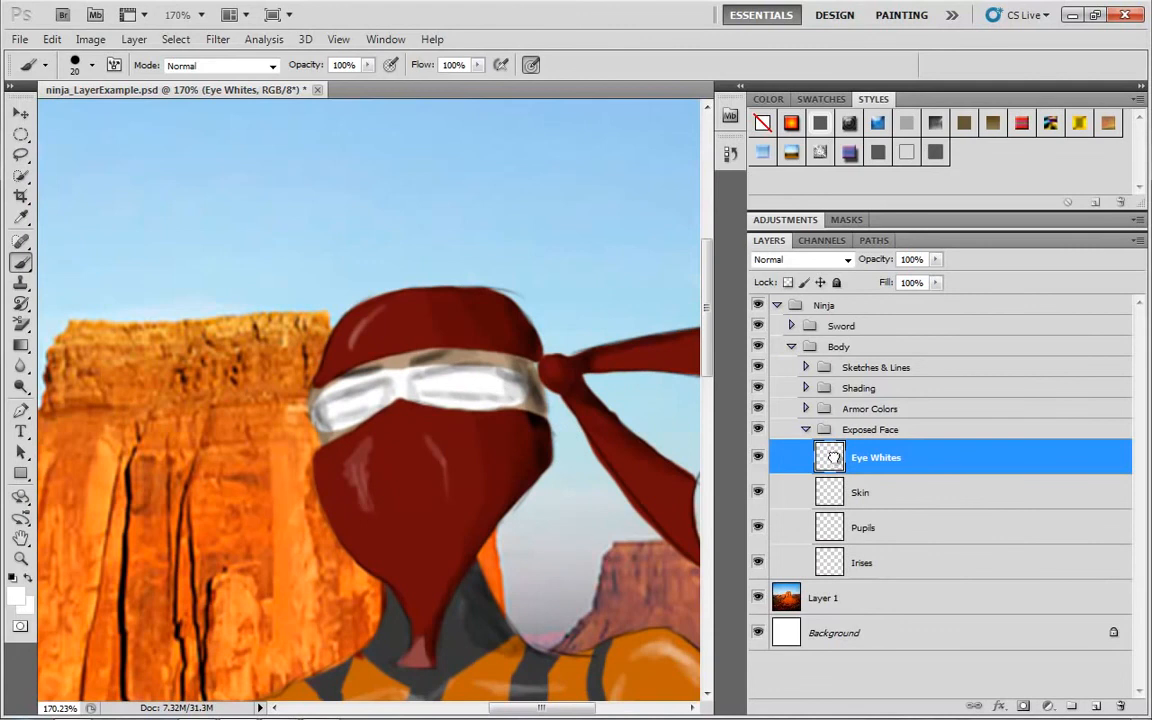
drag(834, 458, 845, 572)
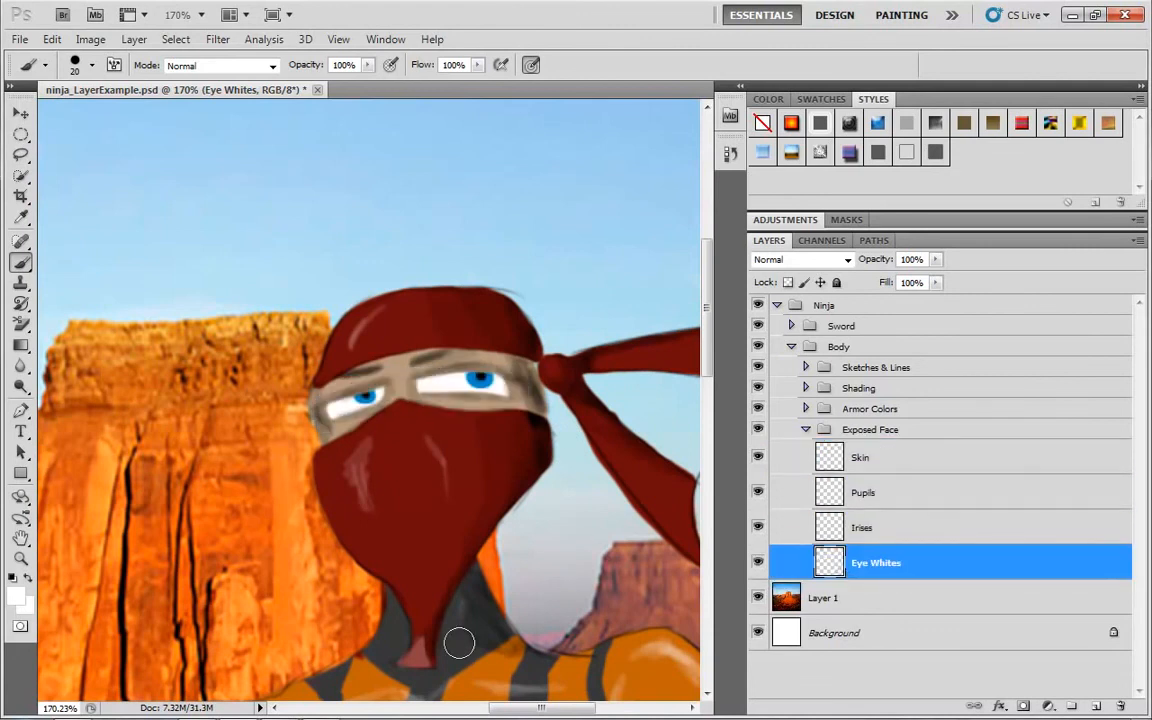
Step: Switch to the regular Eraser tool in Brush mode and reduce its size to 10 px
key(e)
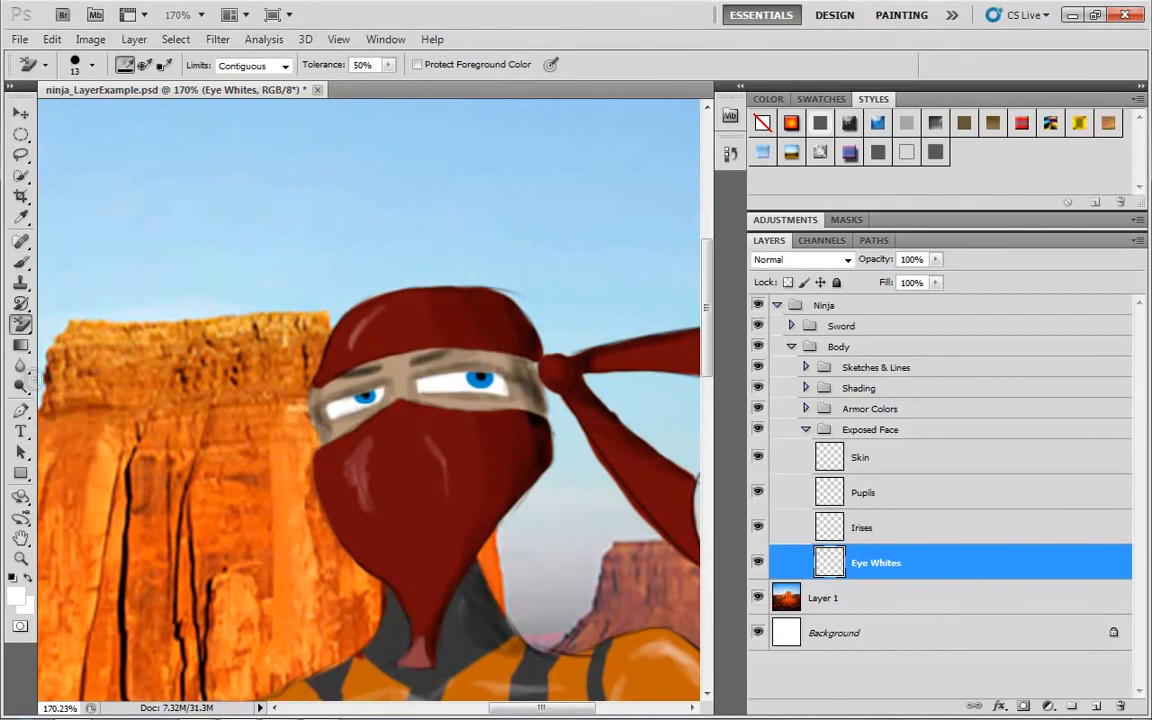
drag(20, 323, 73, 310)
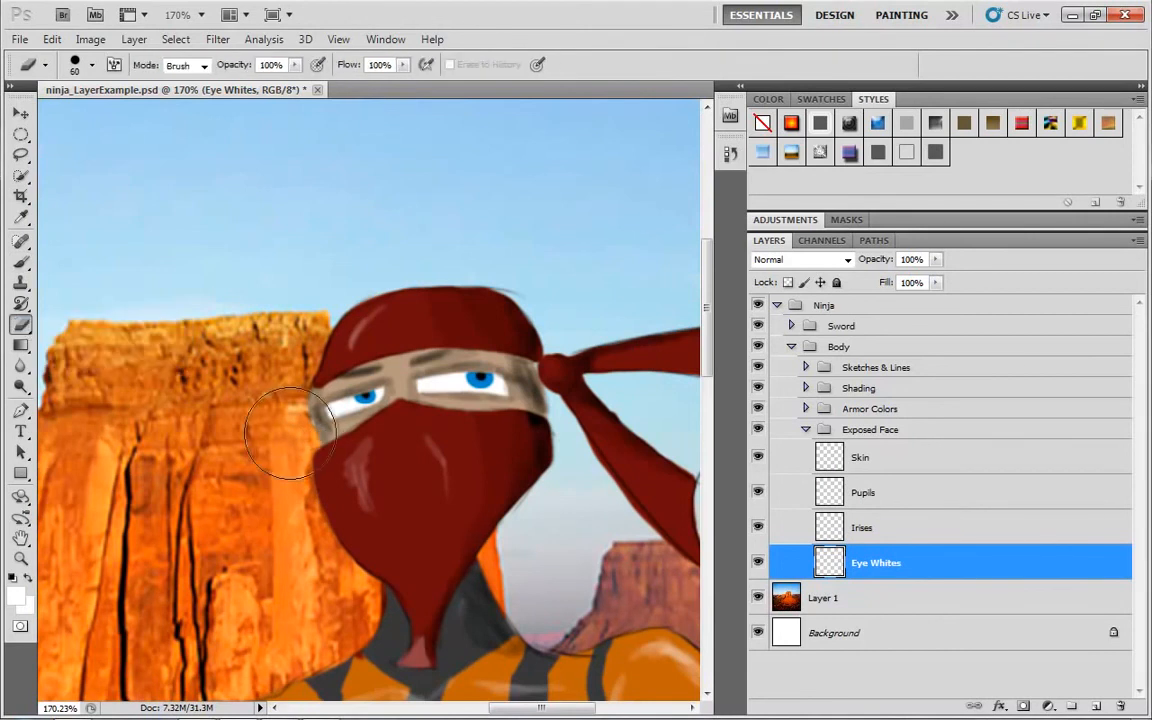
key(bracketleft)
key(bracketleft)
key(bracketleft)
key(bracketleft)
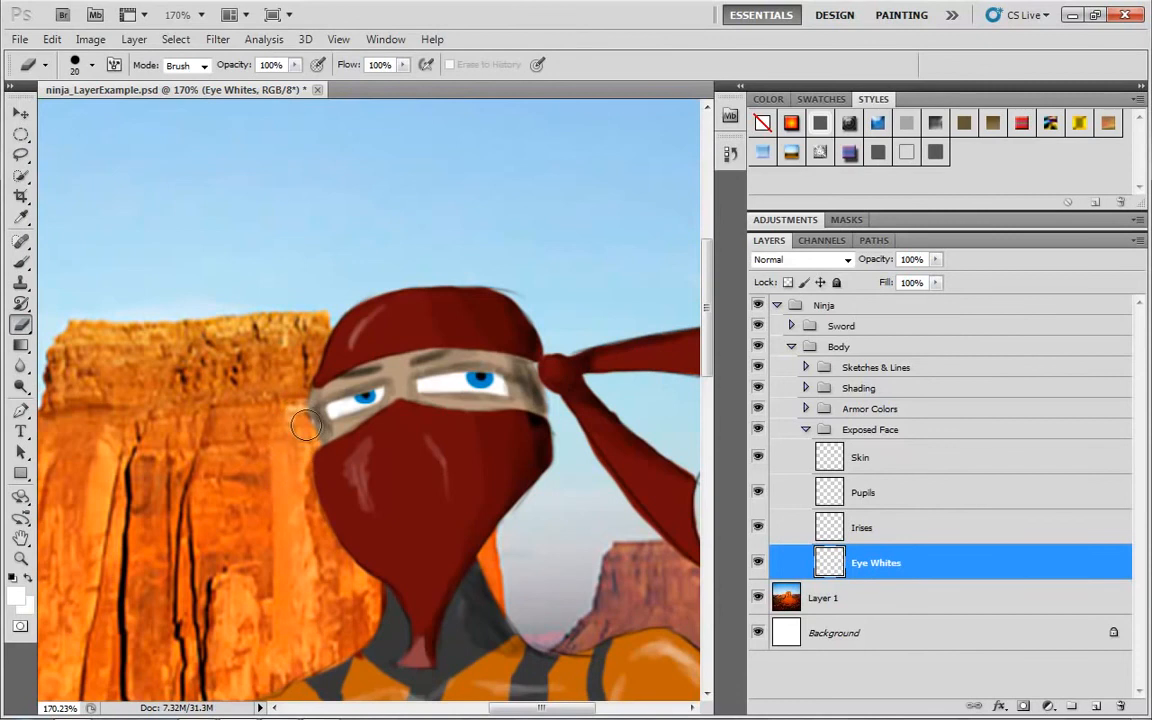
key(bracketleft)
Step: Collapse the Exposed Face, Body and Ninja groups and move the whole ninja down and to the right within the desert scene
click(807, 430)
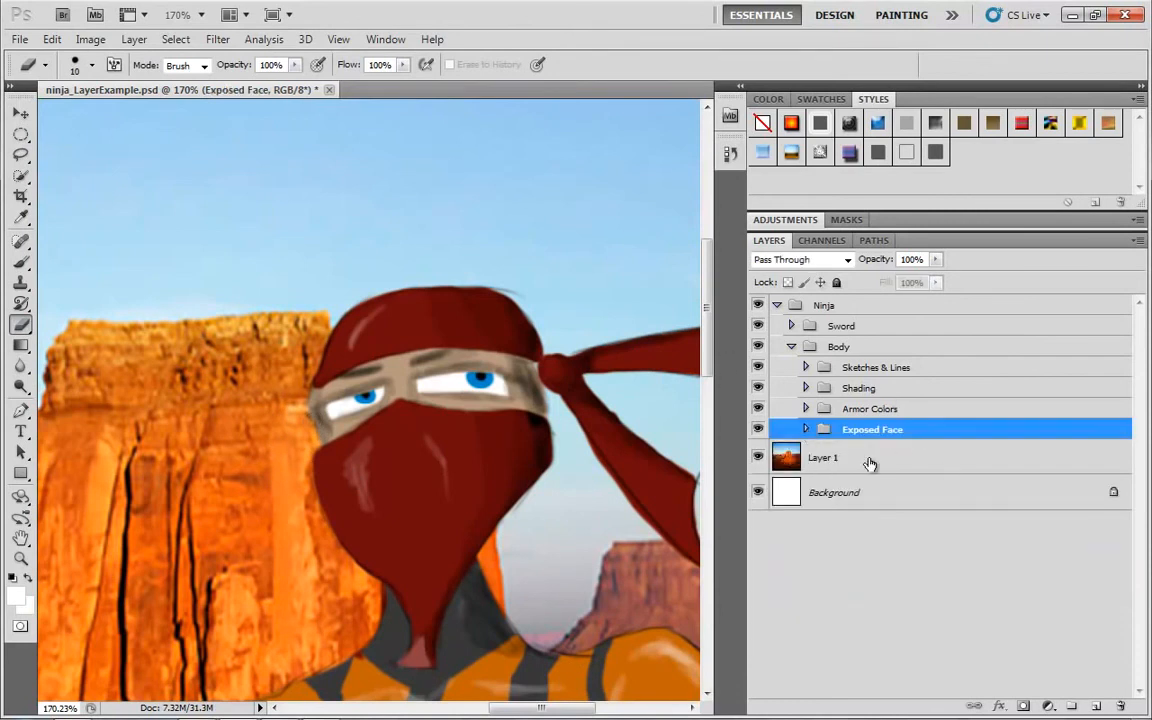
click(791, 347)
click(777, 305)
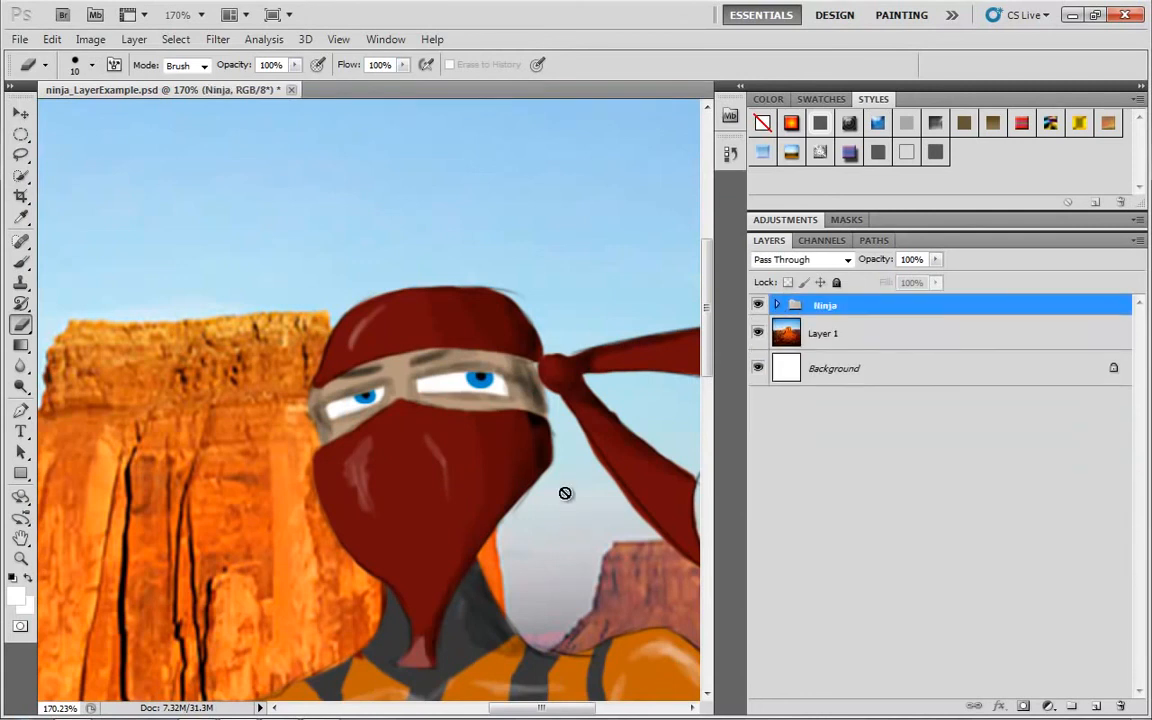
scroll(537, 424, down, 6)
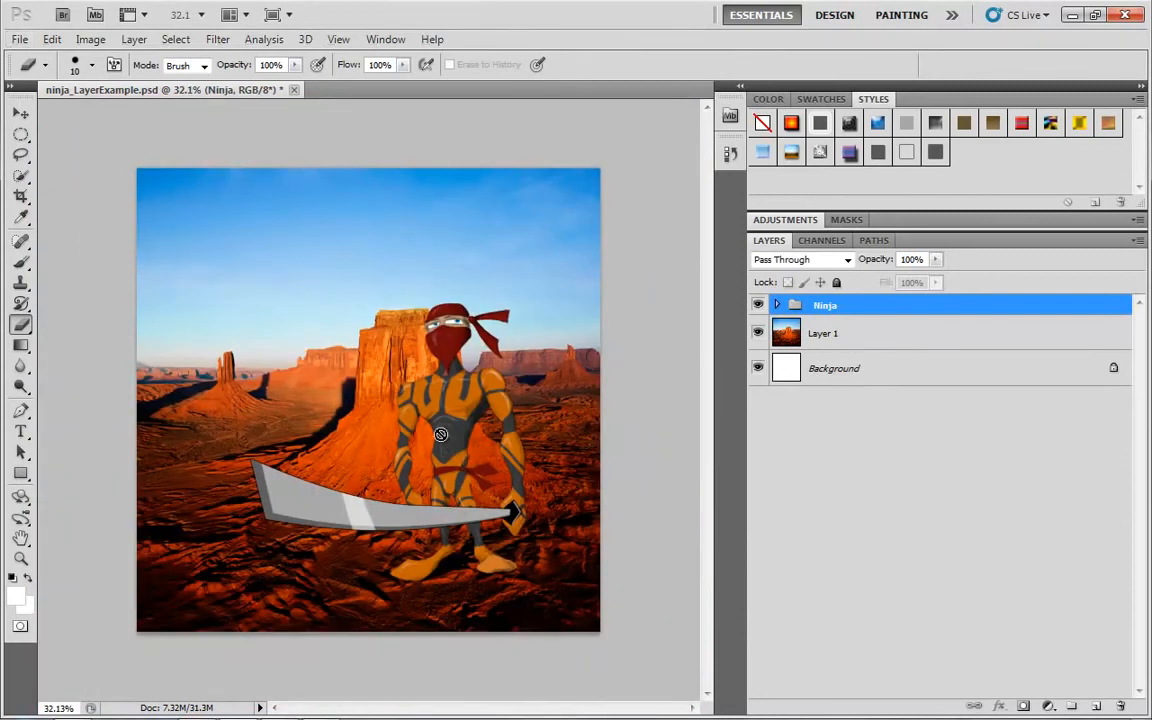
key(v)
mouse_move(455, 423)
mouse_down()
mouse_move(462, 447)
mouse_move(482, 443)
mouse_up()
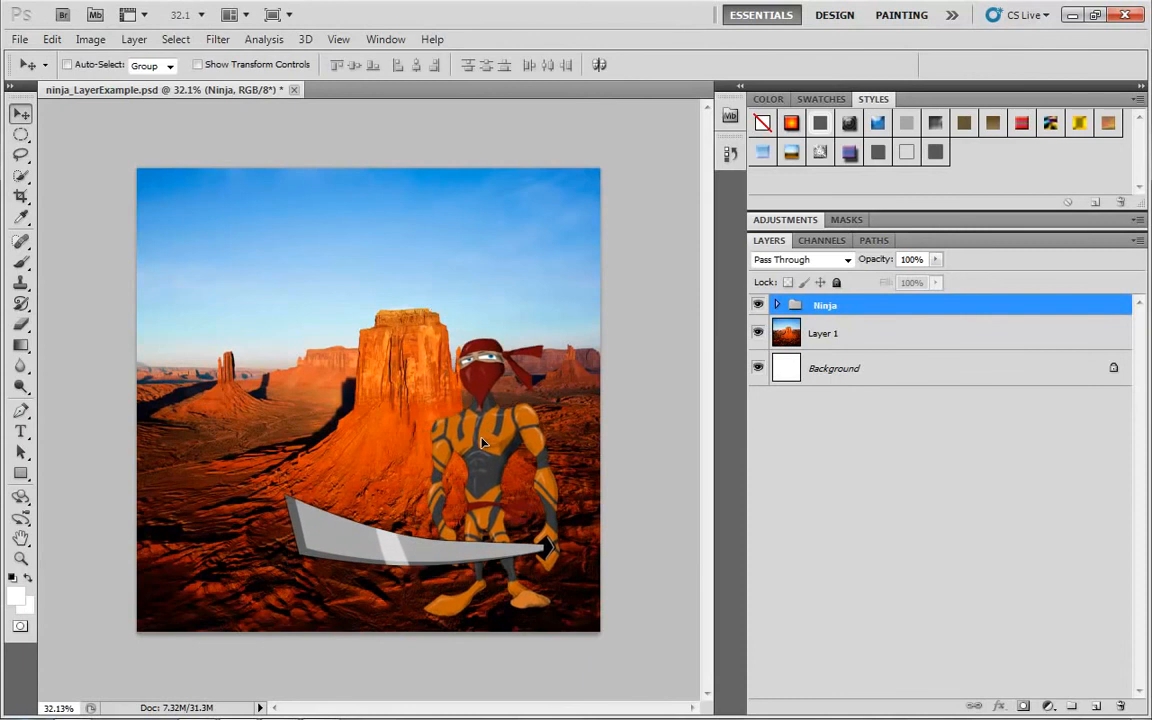
Step: Toggle the whole Ninja group off and on, and hide only the Sword group inside it
click(758, 305)
click(758, 305)
click(778, 305)
click(758, 326)
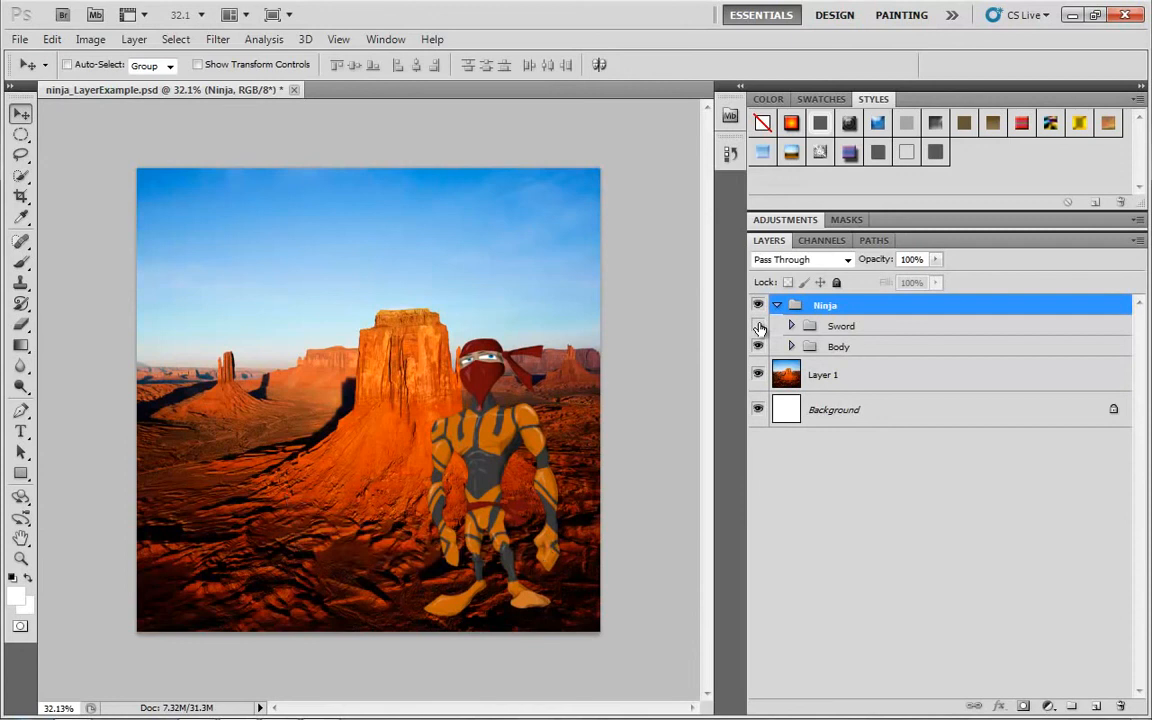
Step: Toggle the Sword group's visibility, leaving it shown, and collapse the Ninja group
click(759, 327)
click(759, 327)
click(759, 327)
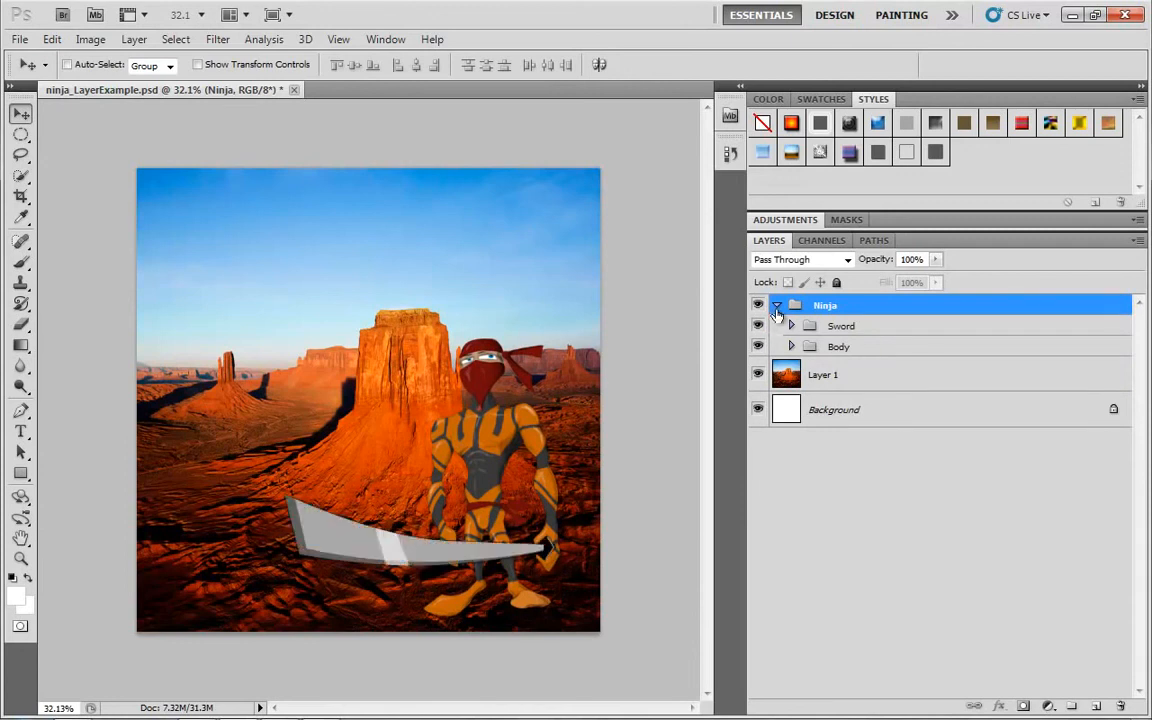
click(777, 306)
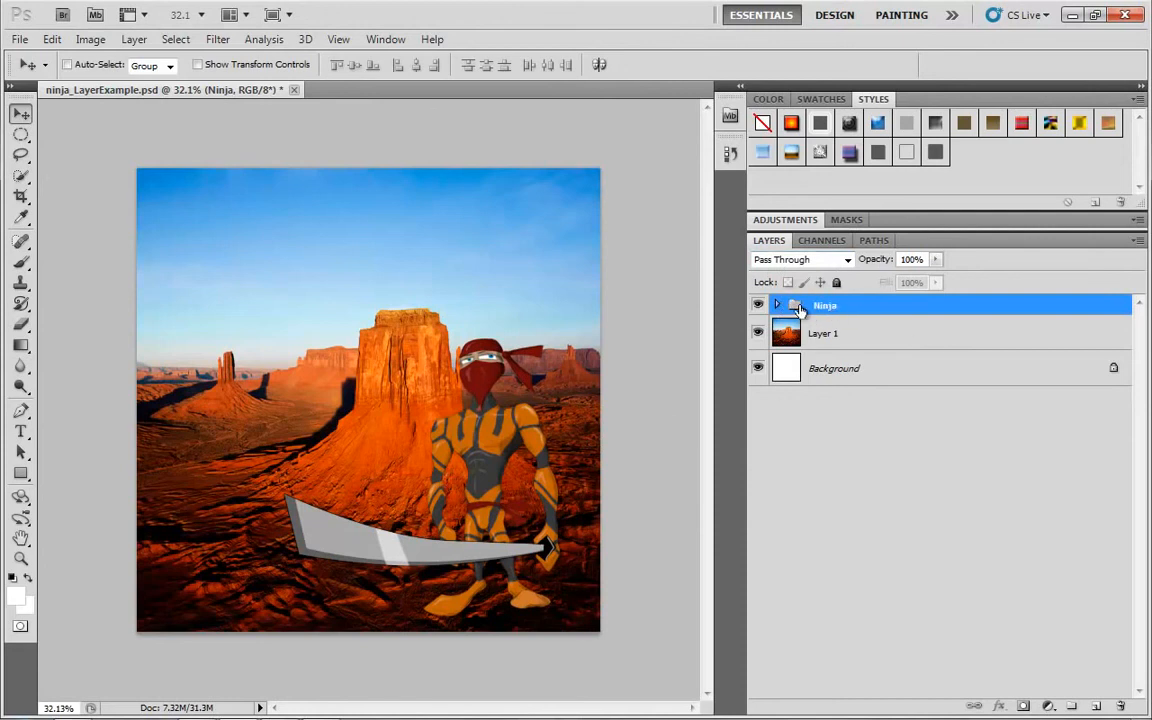
Step: Set the Ninja group's blend mode to Multiply and move the whole group slightly up and to the right
click(846, 262)
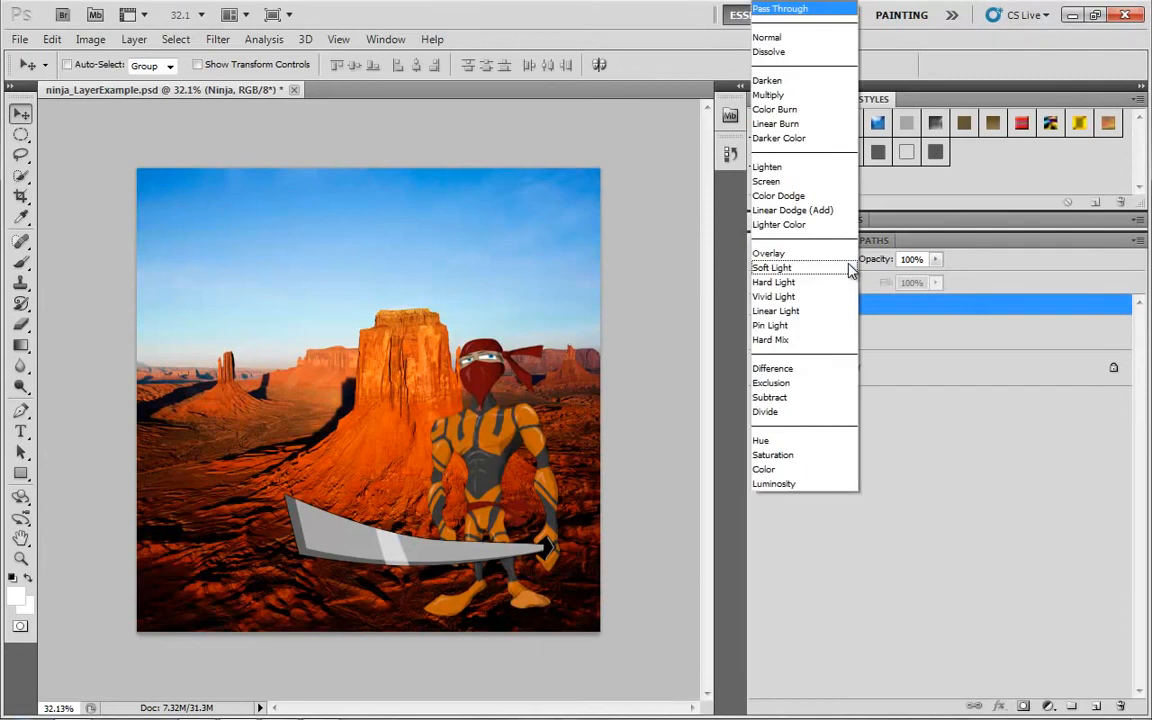
click(782, 95)
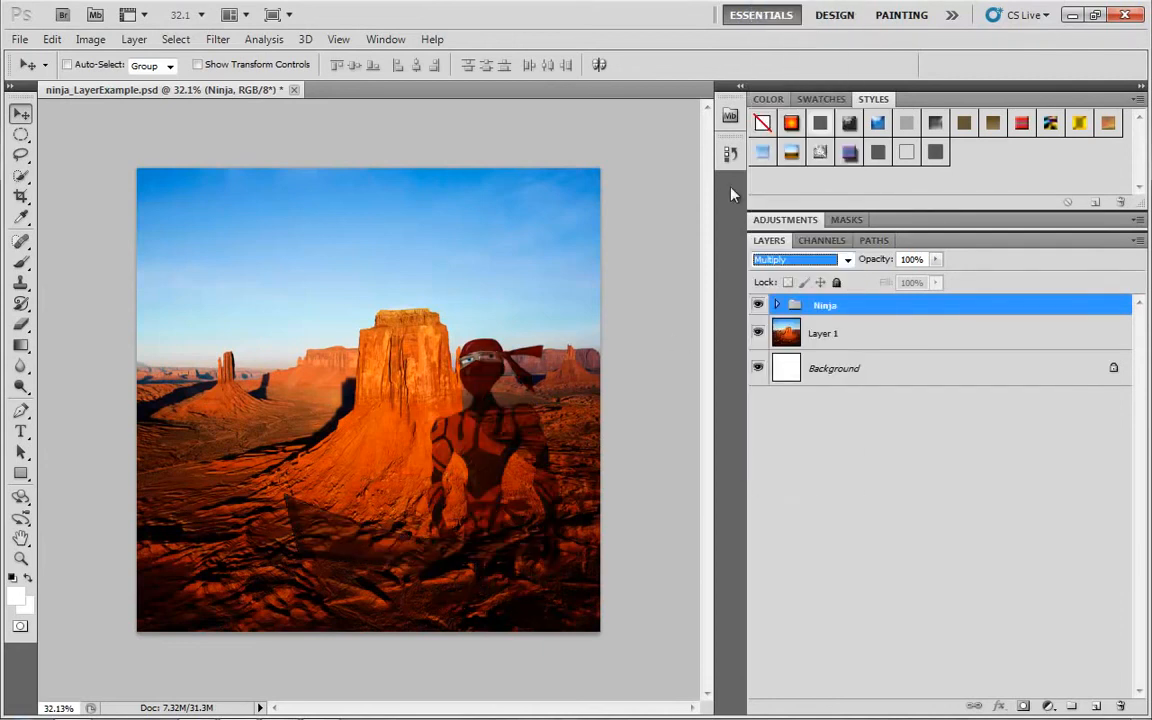
drag(478, 500, 501, 448)
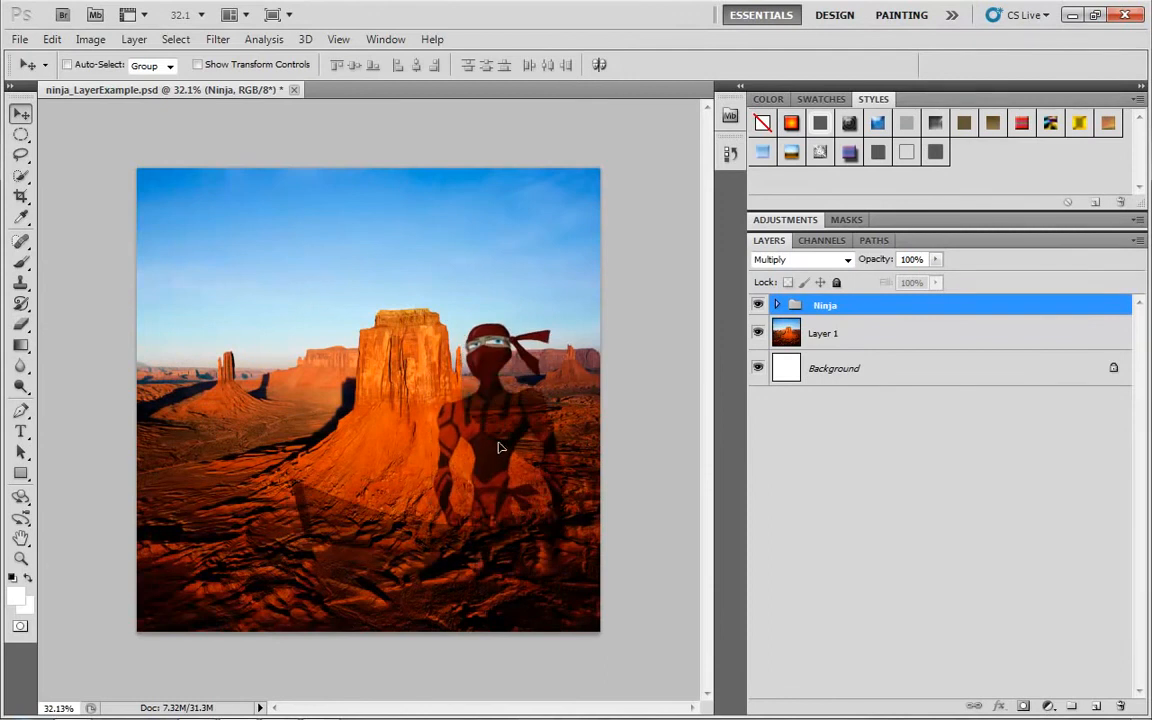
Step: Restore the Ninja group's blend mode to Pass Through
click(847, 261)
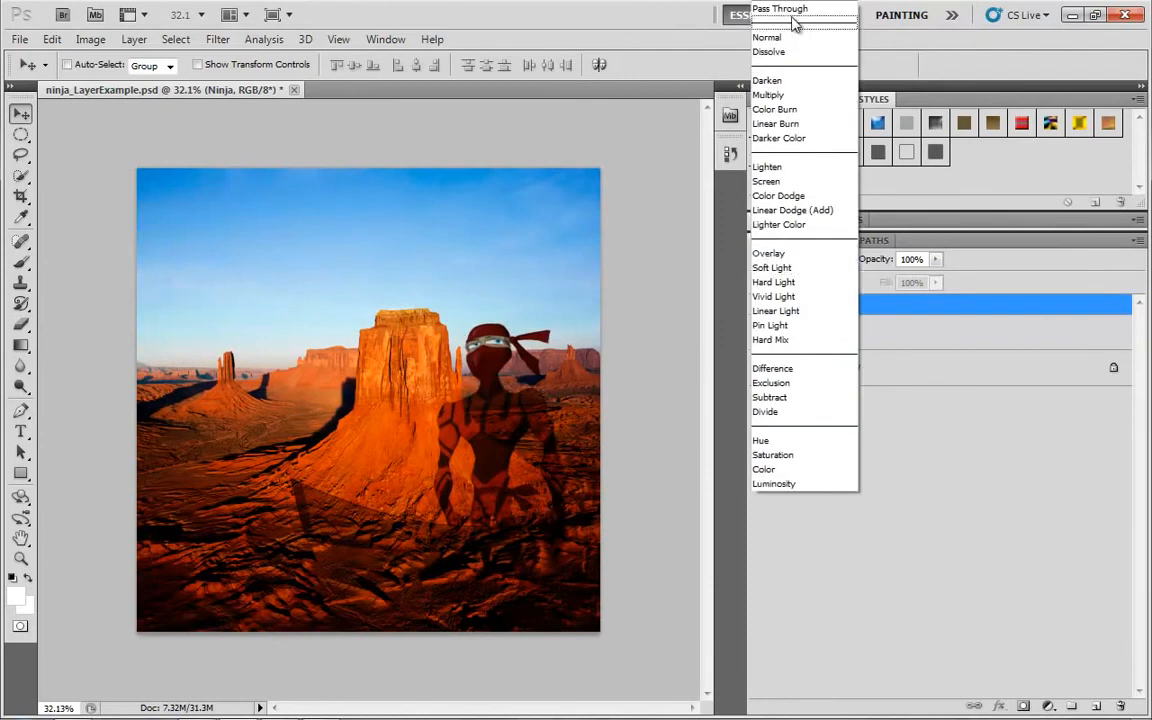
click(722, 10)
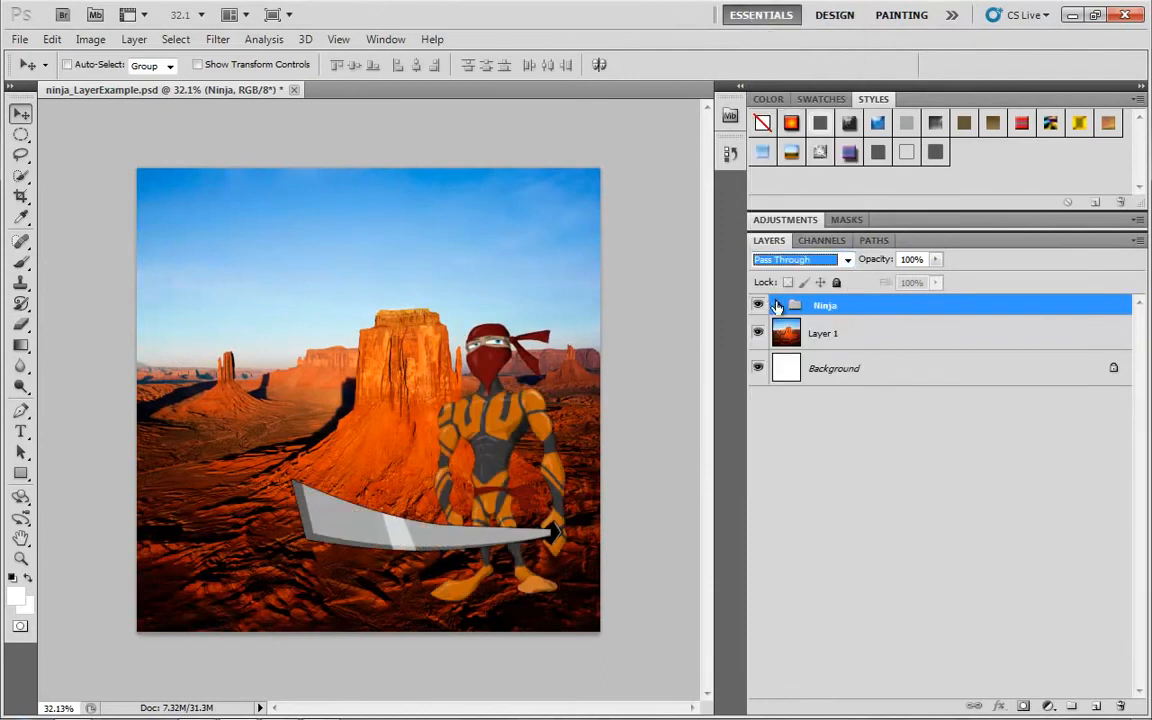
Step: Set only the Sword group inside Ninja to Multiply blending and move the whole Ninja group slightly down and to the right
click(777, 306)
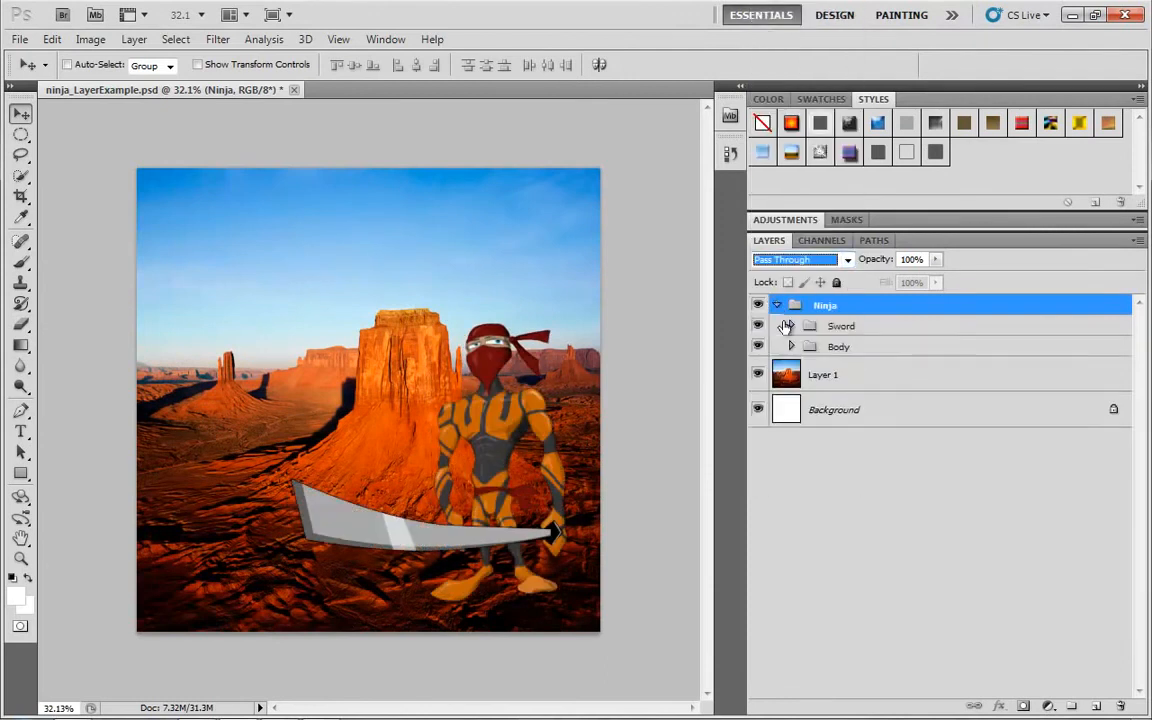
click(871, 333)
click(847, 260)
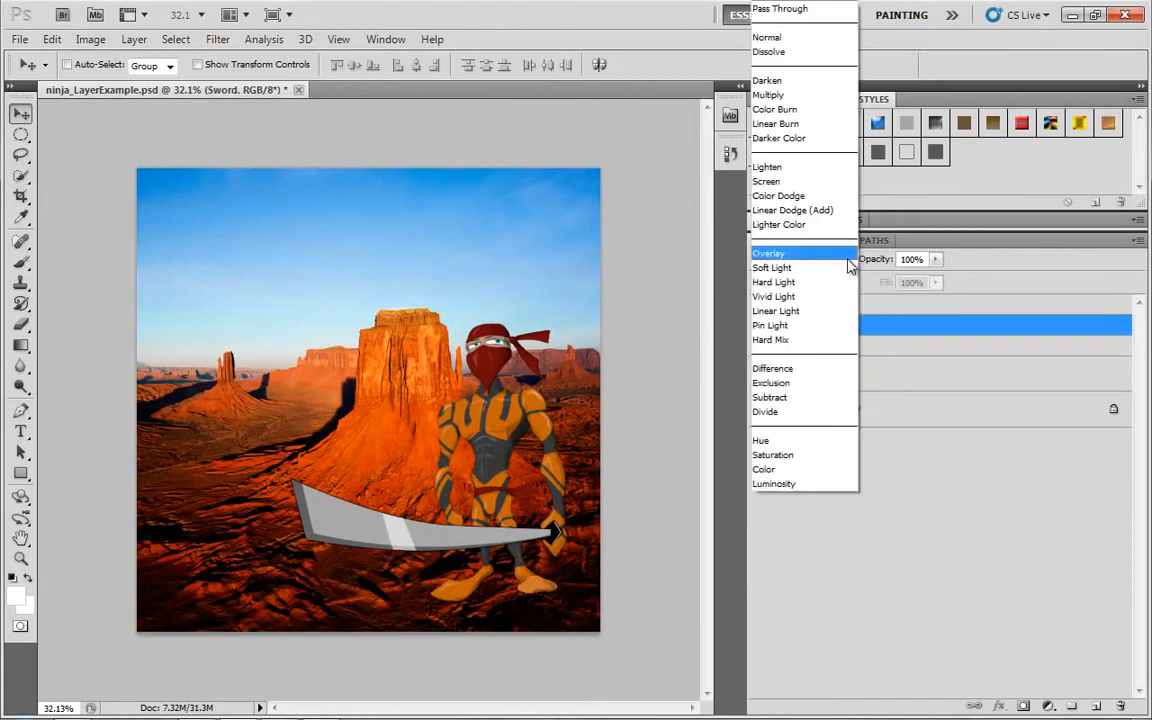
click(785, 96)
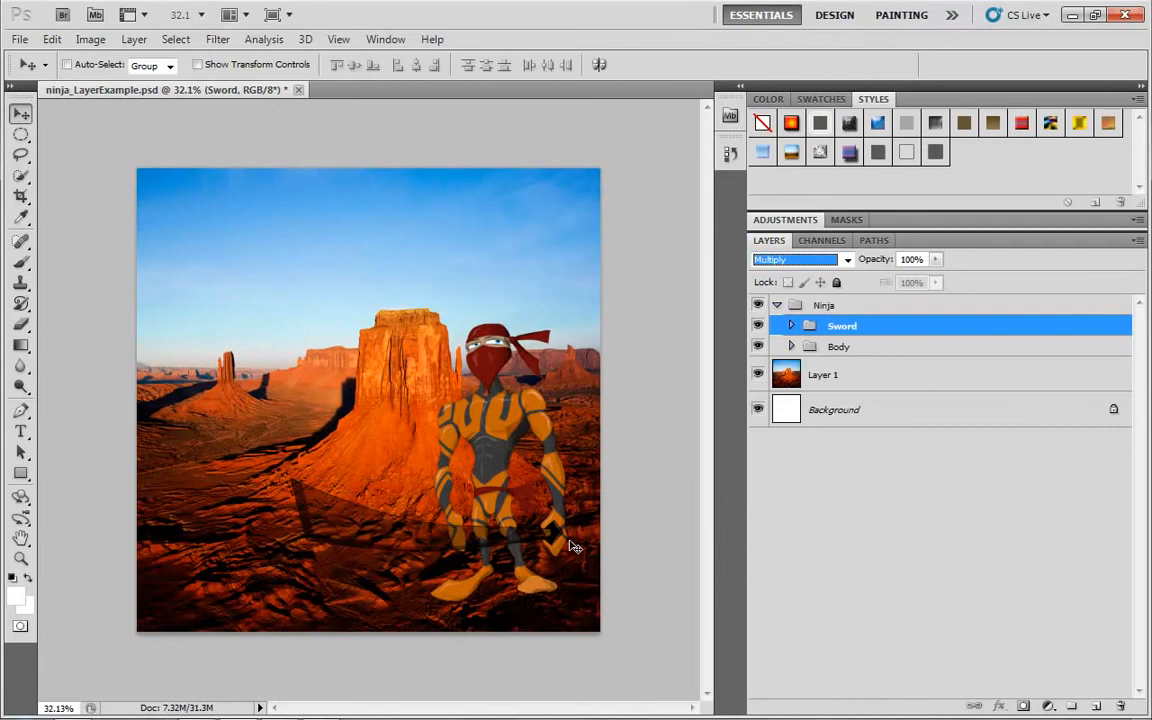
click(844, 307)
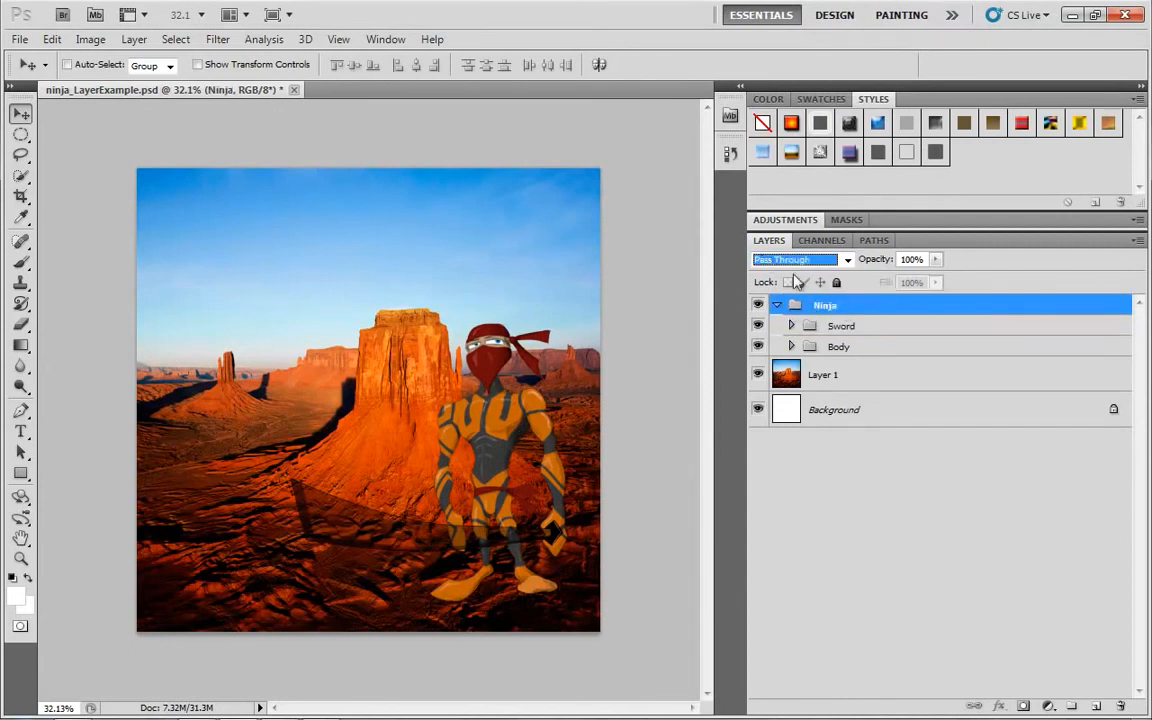
mouse_move(497, 423)
mouse_down()
mouse_move(465, 430)
mouse_move(501, 417)
mouse_move(509, 431)
mouse_up()
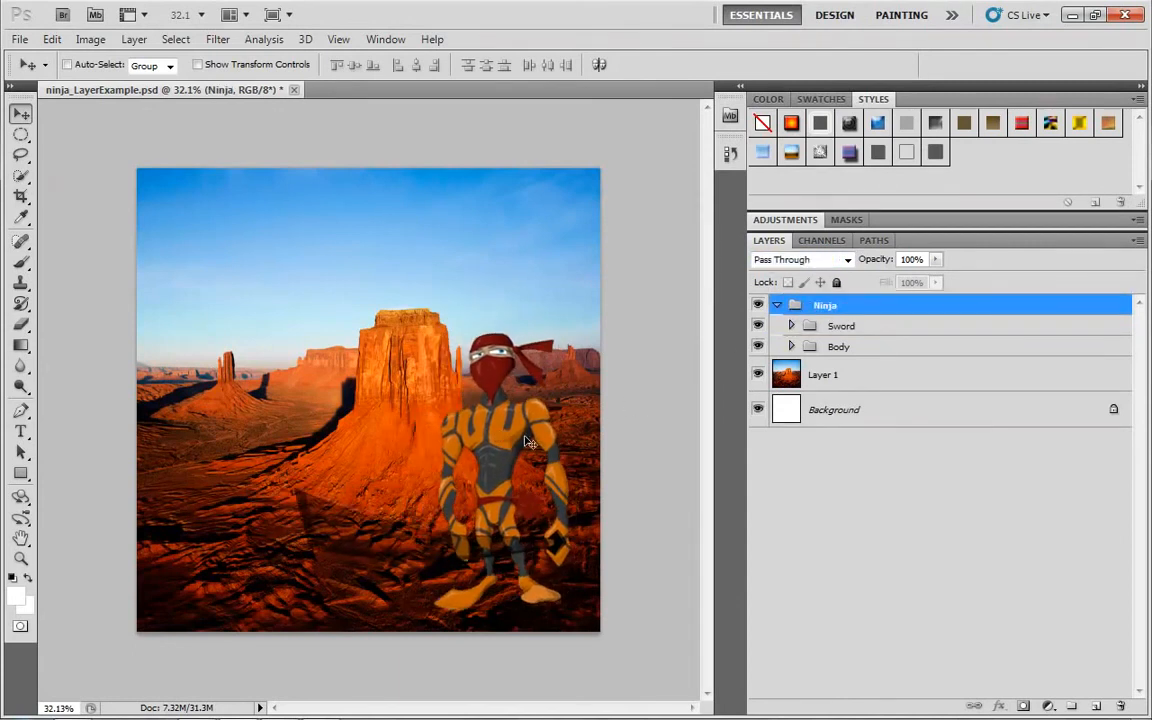
Step: Set the Sword group's blend mode back to Pass Through
click(843, 327)
click(849, 260)
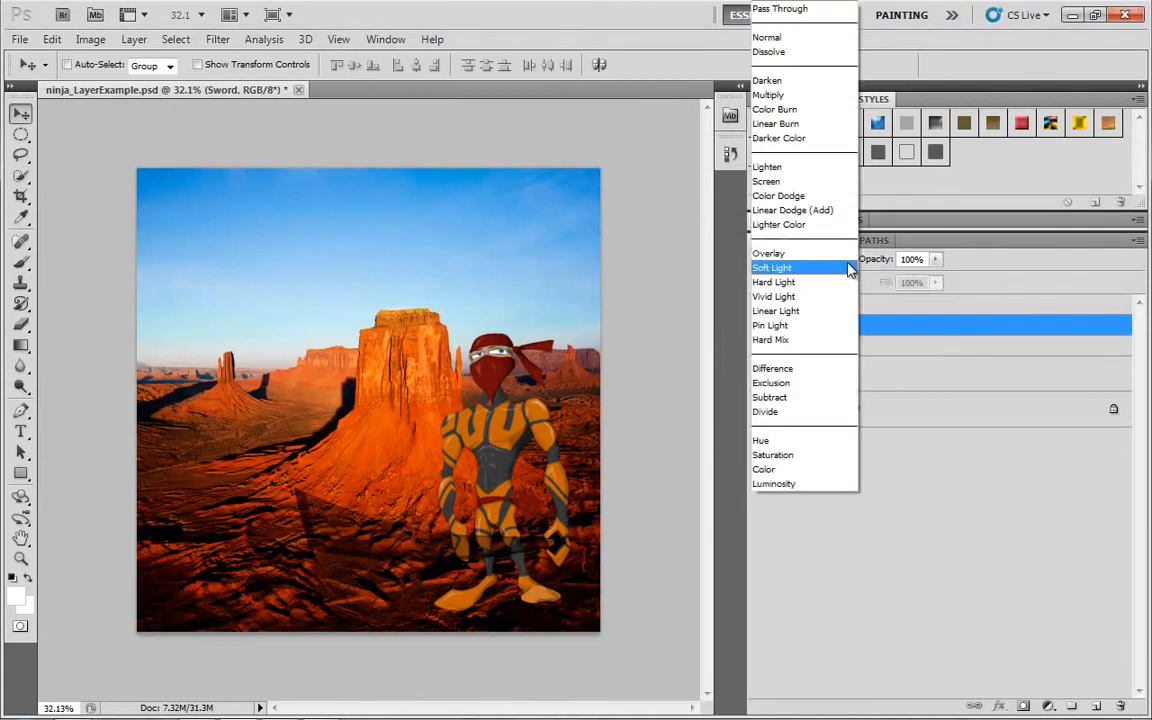
click(805, 12)
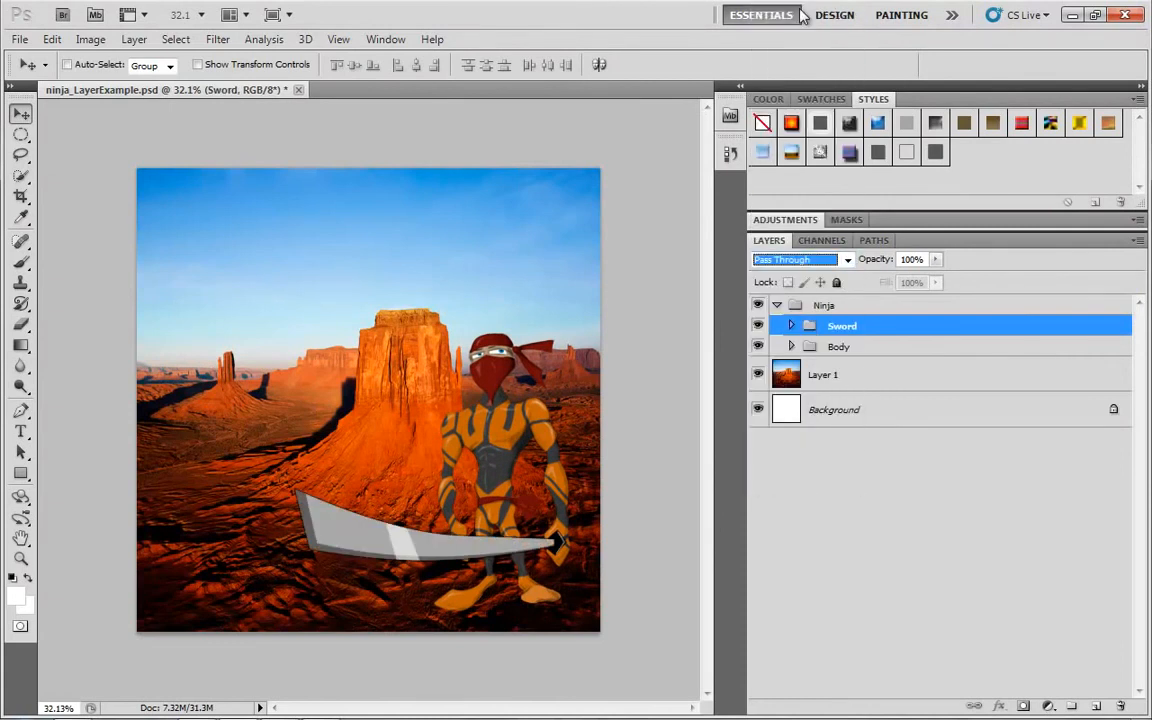